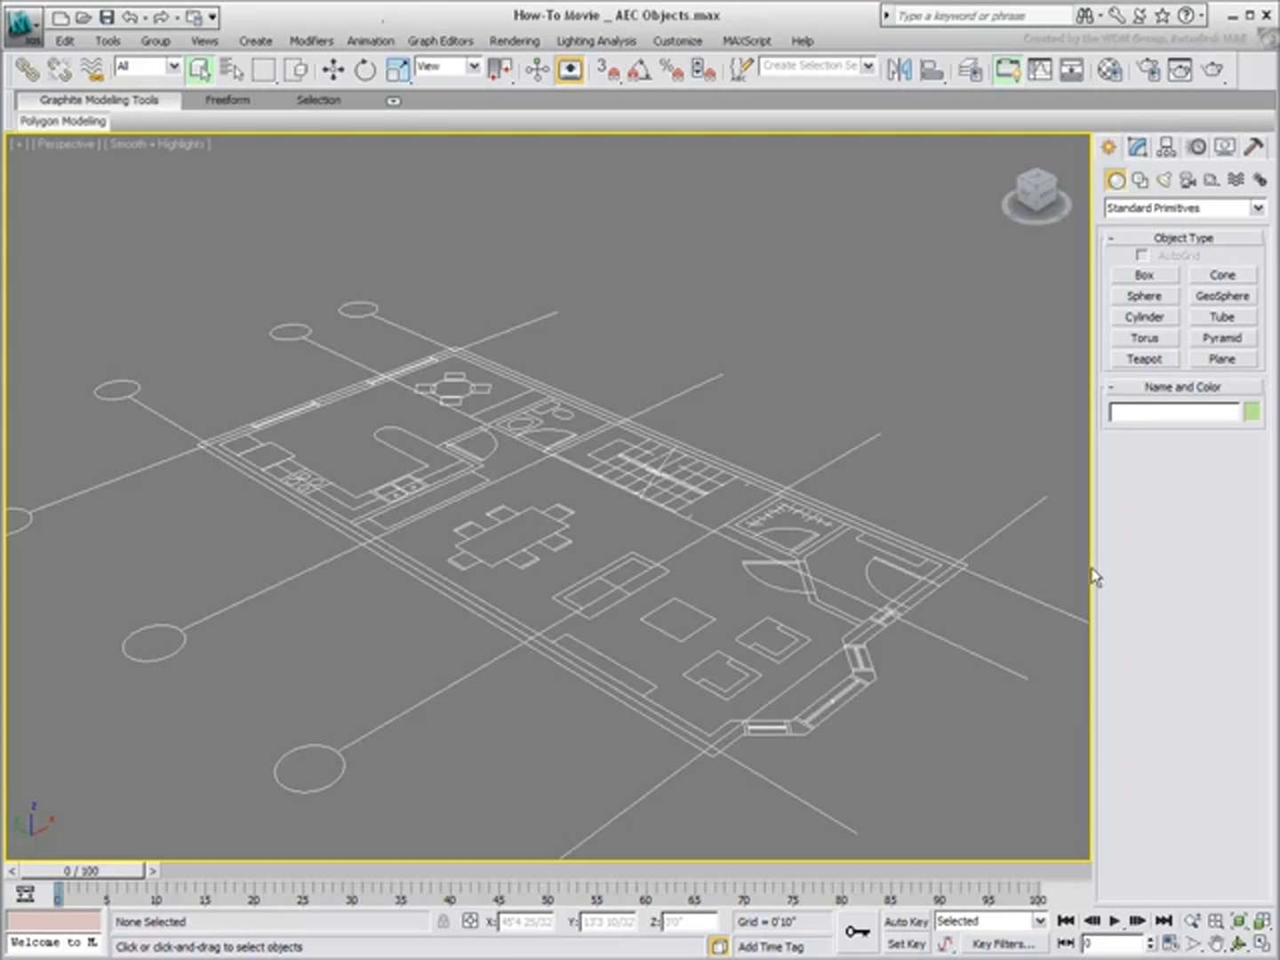
# Turn on Default to By Layer for New Nodes in the general preferences.
pyautogui.click(677, 41)
pyautogui.click(694, 312)
pyautogui.click(693, 575)
pyautogui.click(709, 574)
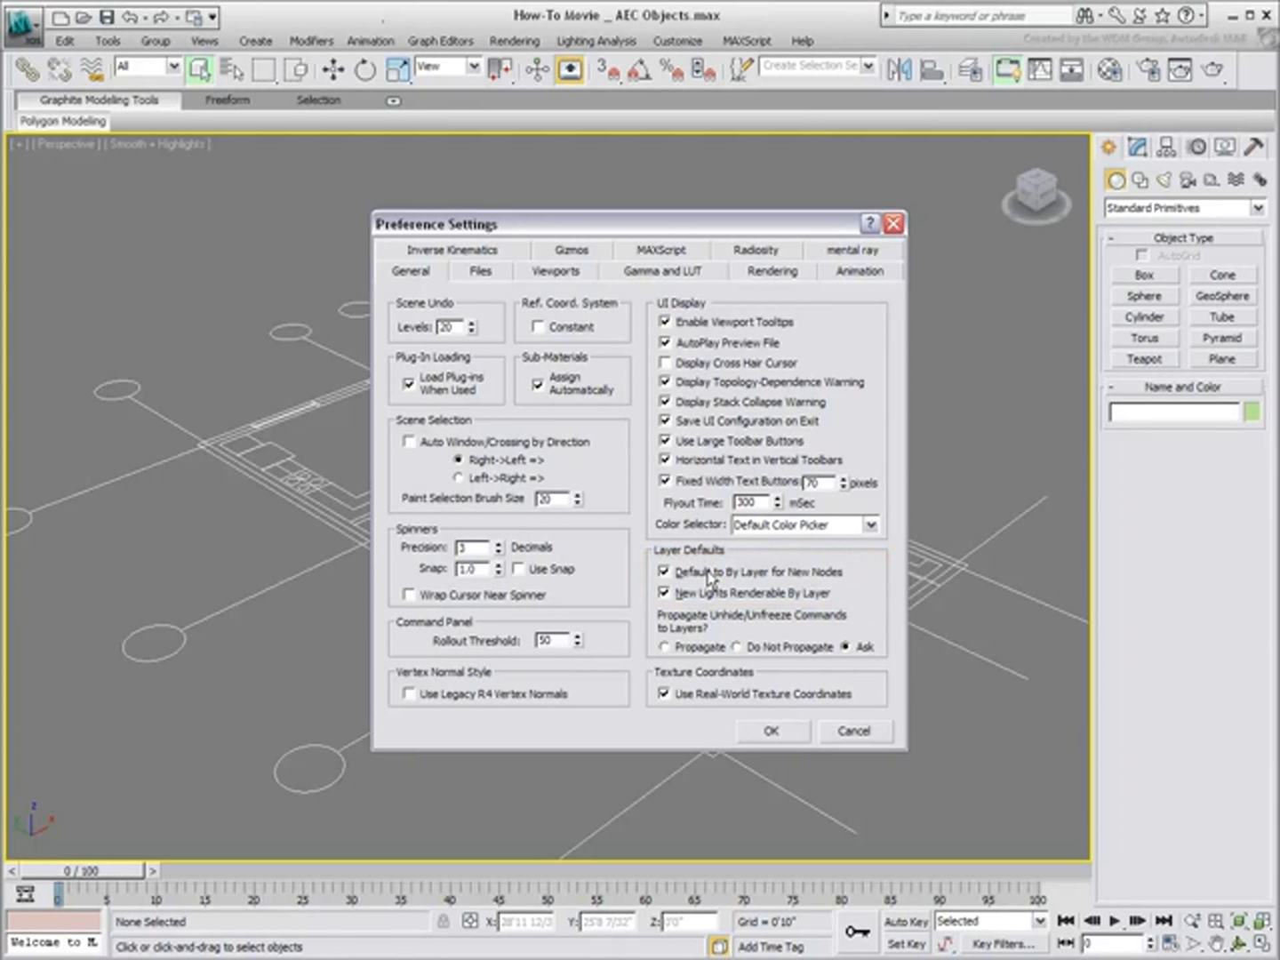
pyautogui.click(772, 731)
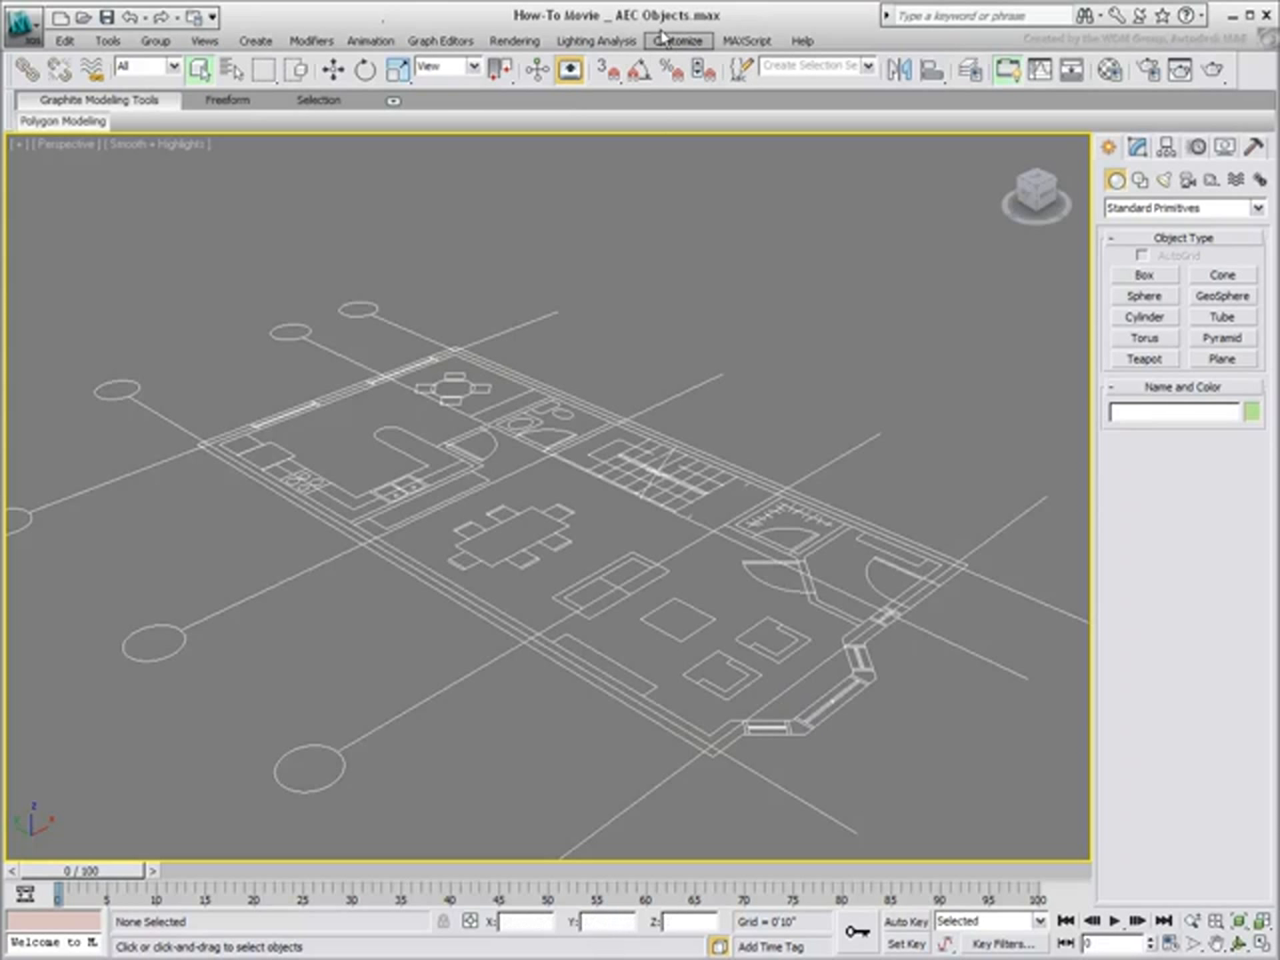
# Examine the DesignVIZ and DesignVIZ.mentalray initial tool settings, especially the note on how objects are assigned to layers.
pyautogui.click(667, 42)
pyautogui.click(711, 190)
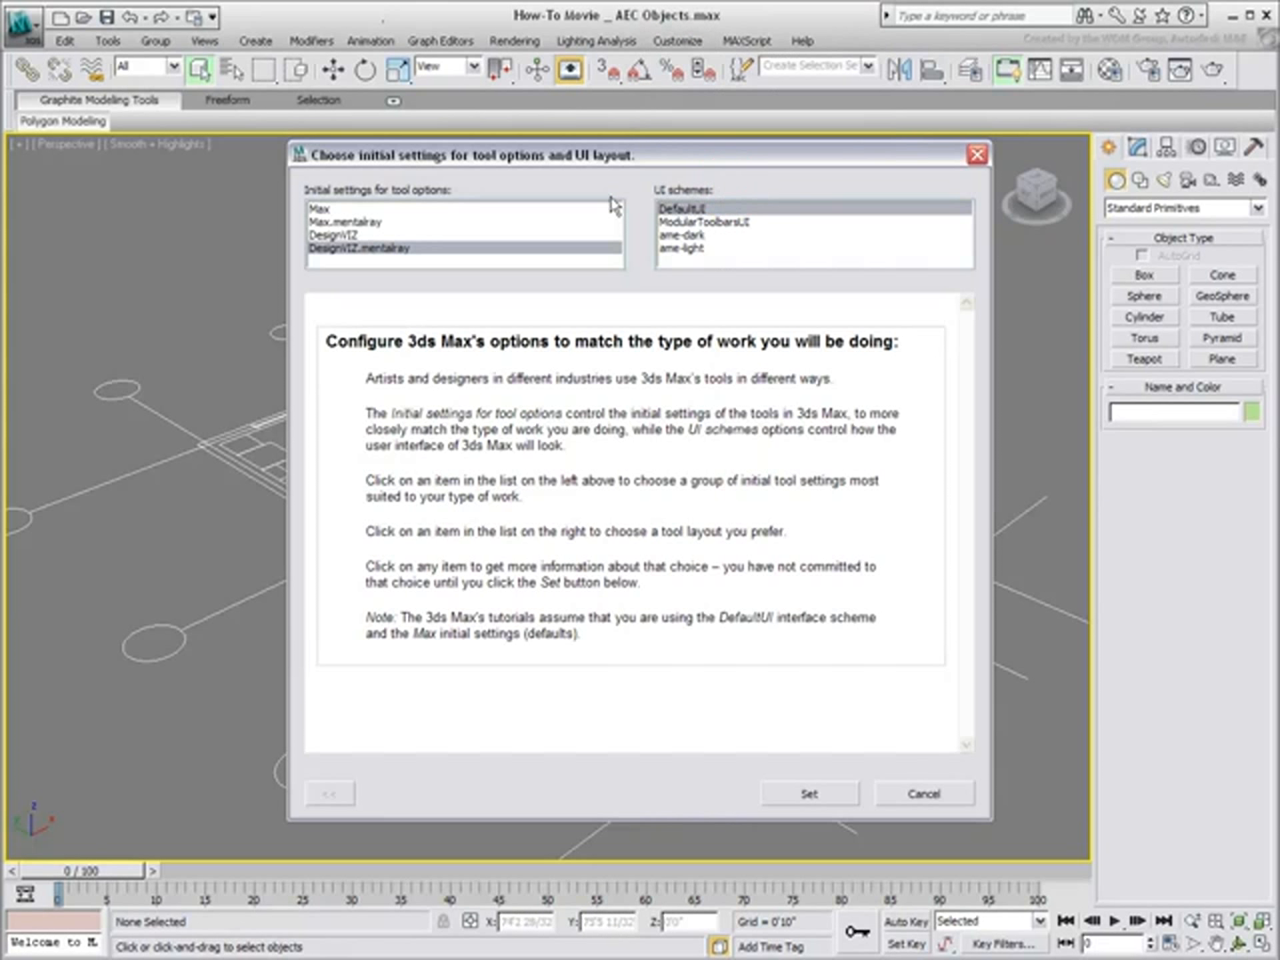
pyautogui.click(343, 236)
pyautogui.click(362, 250)
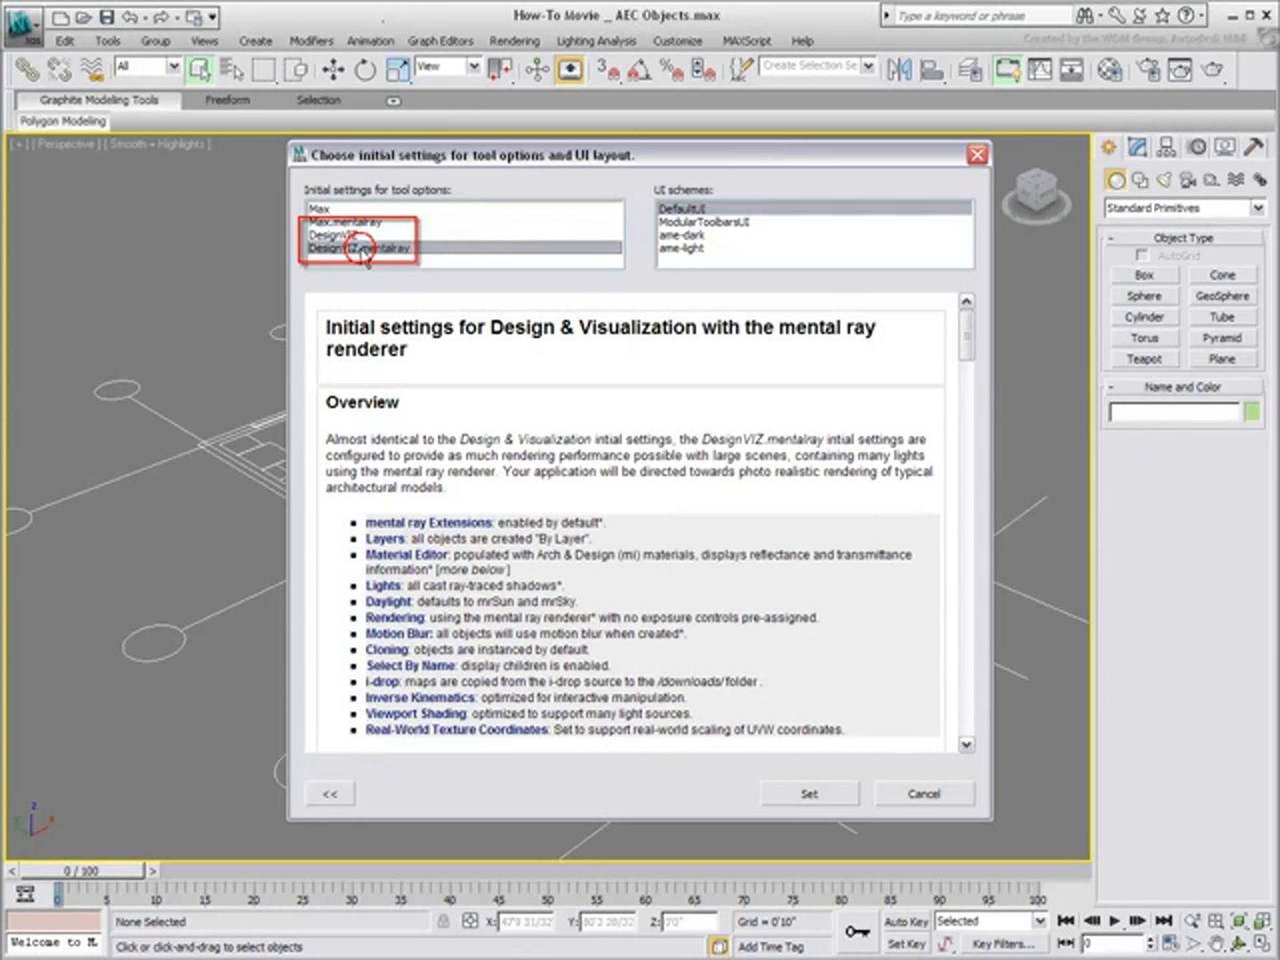
pyautogui.moveTo(411, 539); pyautogui.dragTo(601, 540)
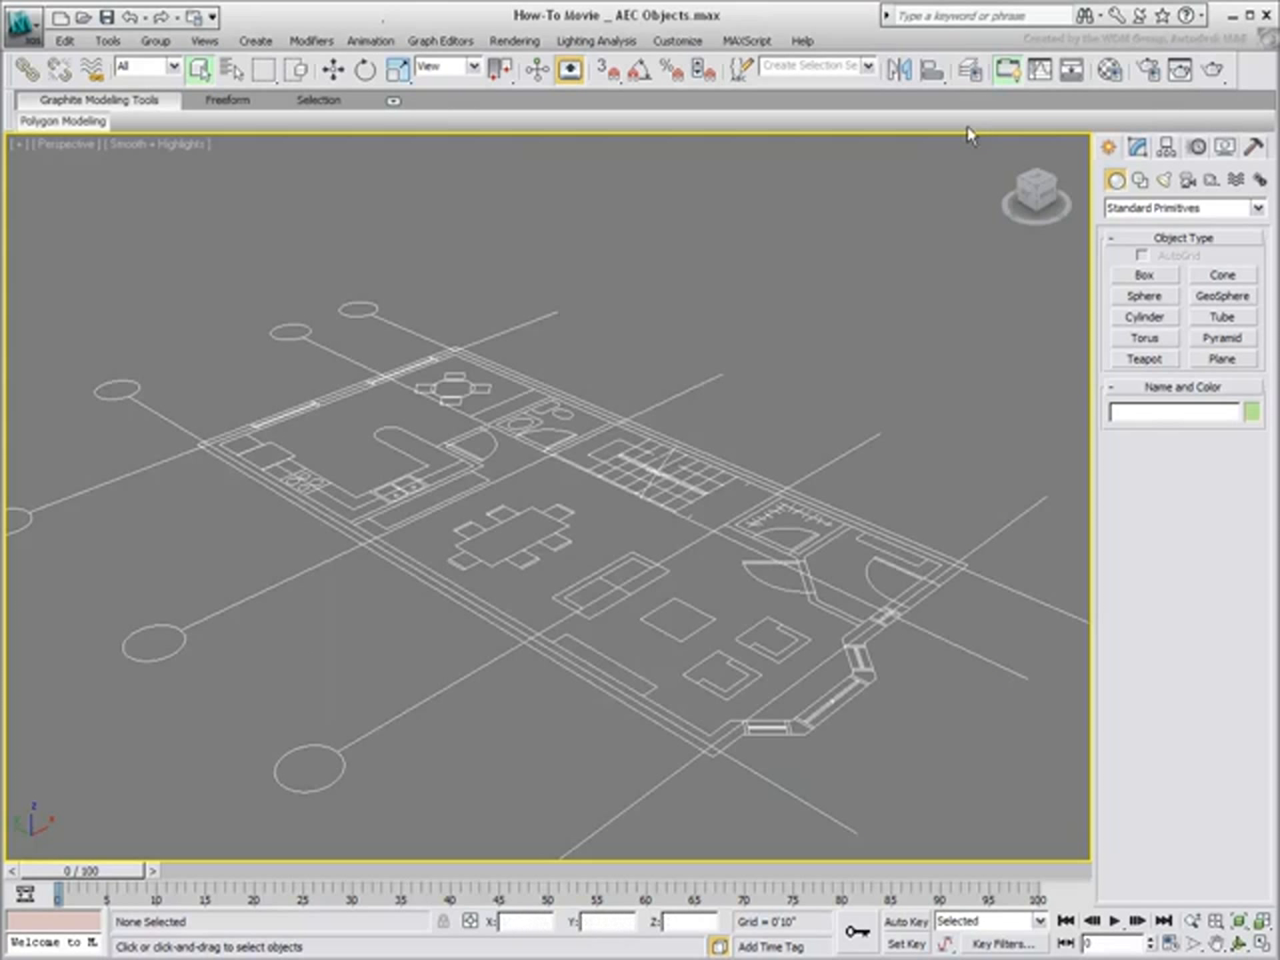
# Hide the Annotation, Axis, Equipment, Furniture and Kitchen layers and move the layer list clear of the floor plan.
pyautogui.click(971, 76)
pyautogui.click(276, 332)
pyautogui.click(275, 347)
pyautogui.click(276, 375)
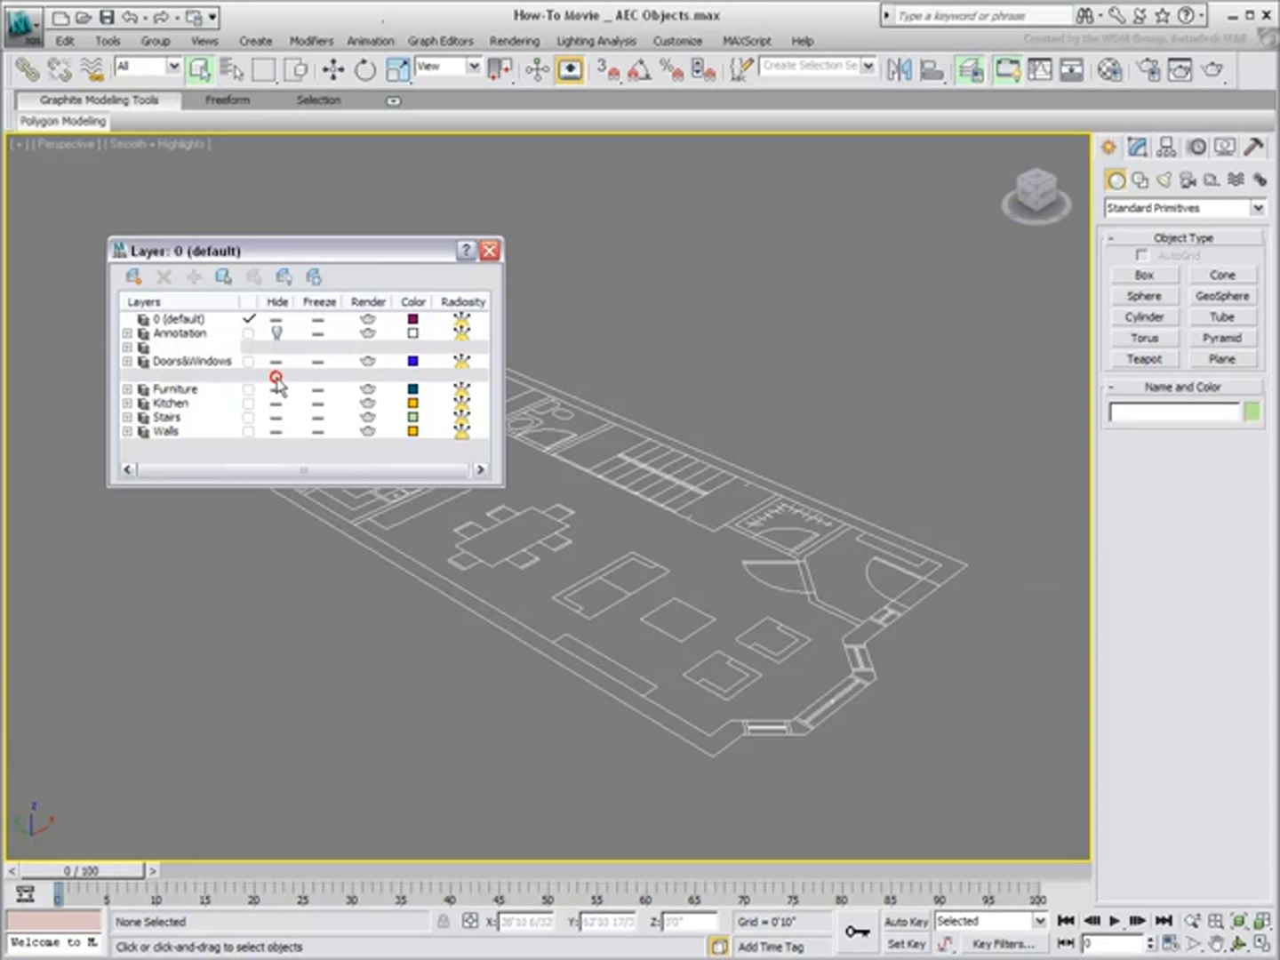
pyautogui.click(276, 389)
pyautogui.click(277, 404)
pyautogui.moveTo(311, 260); pyautogui.dragTo(209, 731)
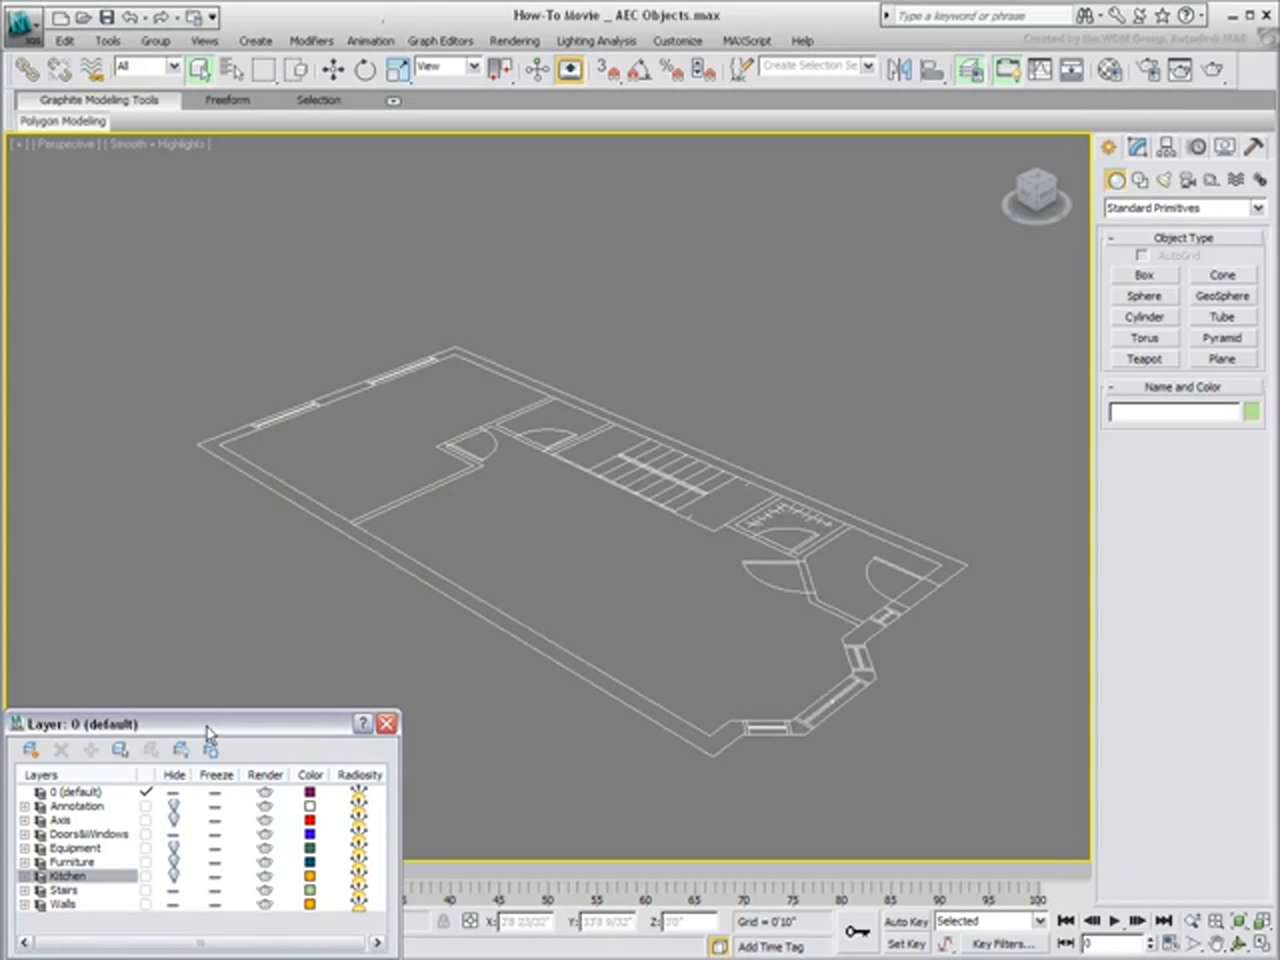
# Enable 3D snapping and restrict the snap settings to Vertex only.
pyautogui.click(608, 71)
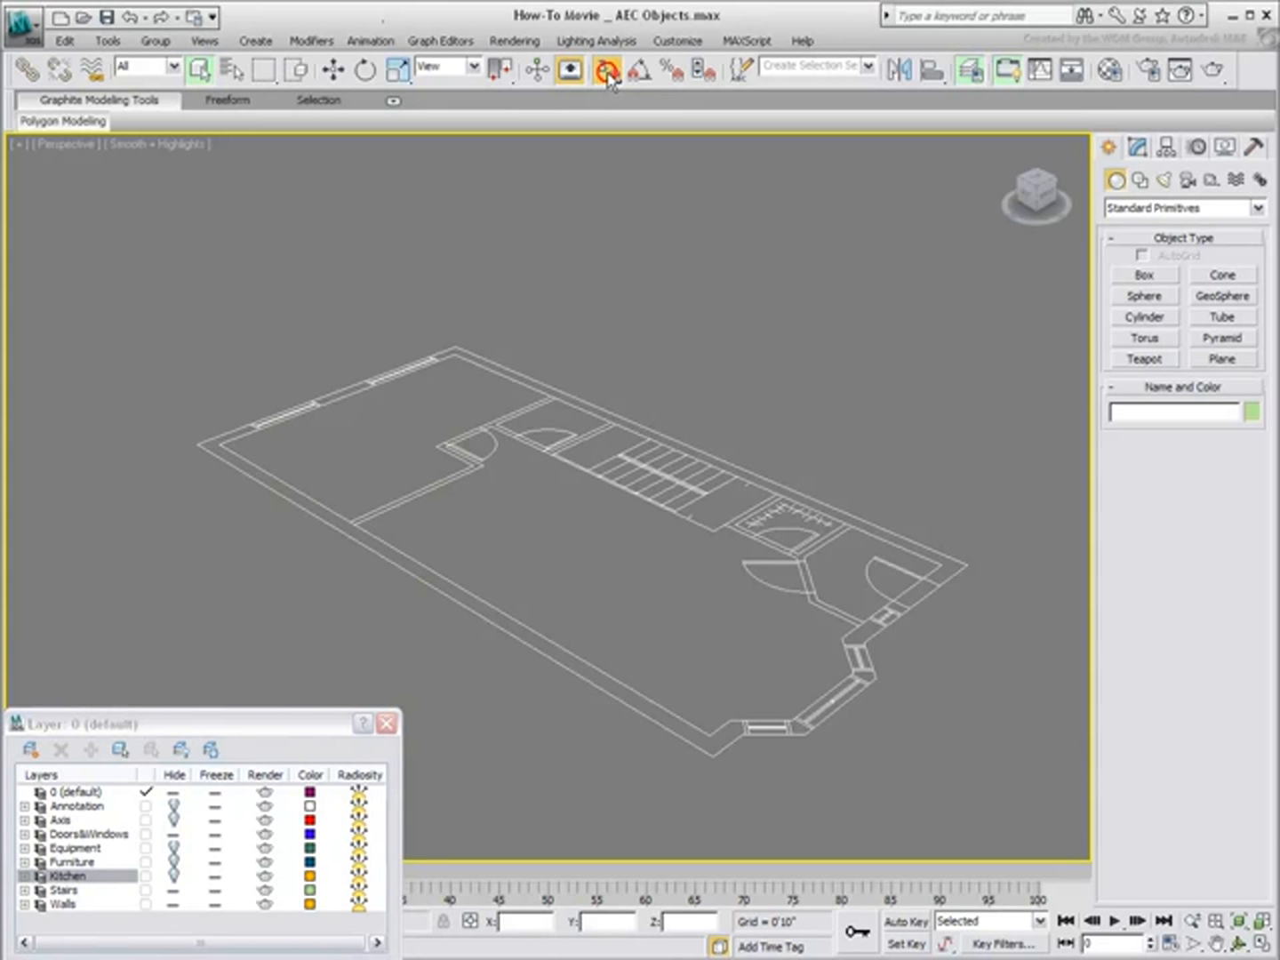
pyautogui.rightClick(608, 73)
pyautogui.click(628, 488)
pyautogui.click(617, 543)
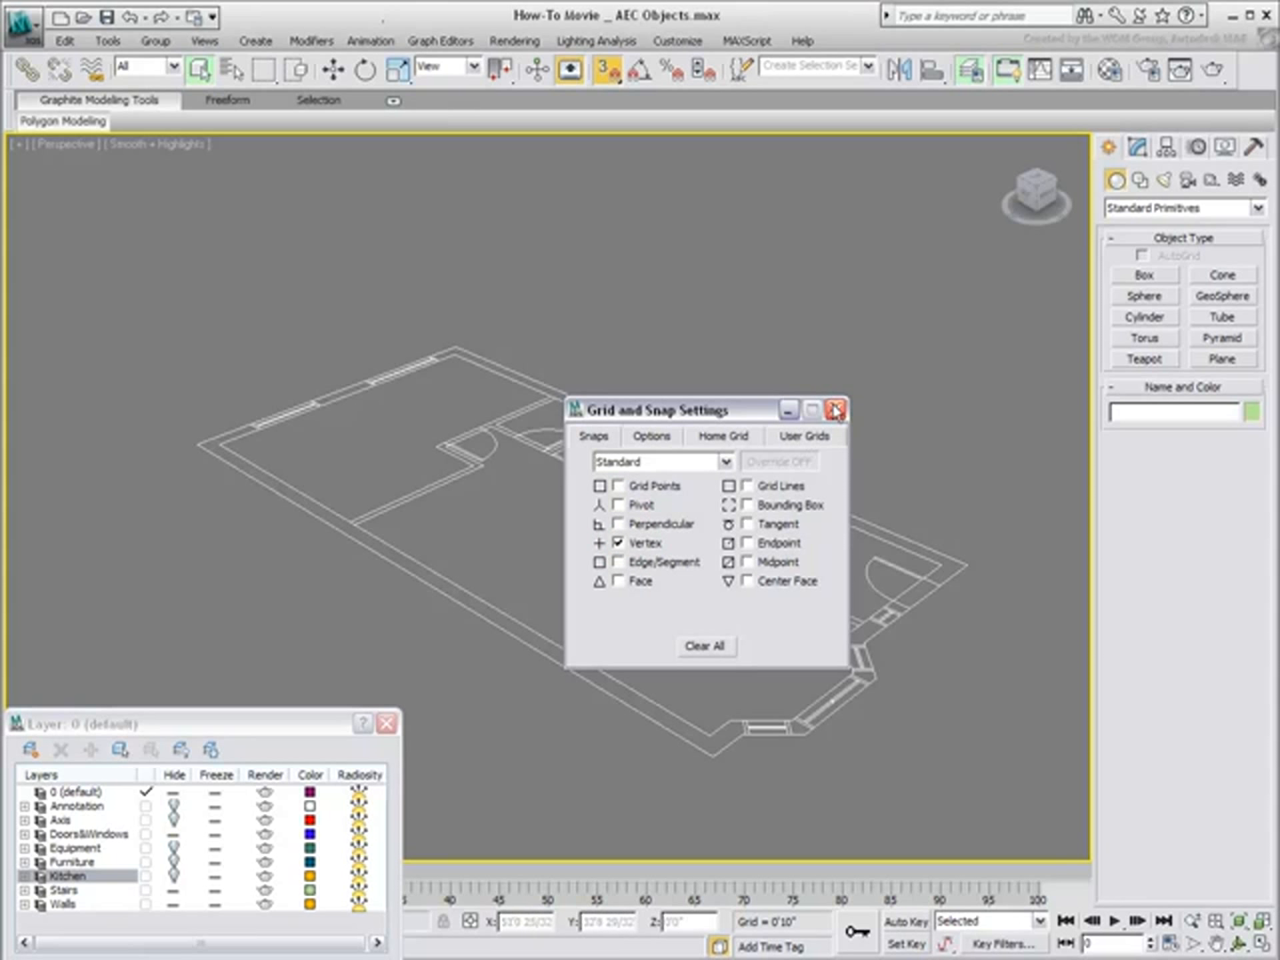
pyautogui.click(835, 410)
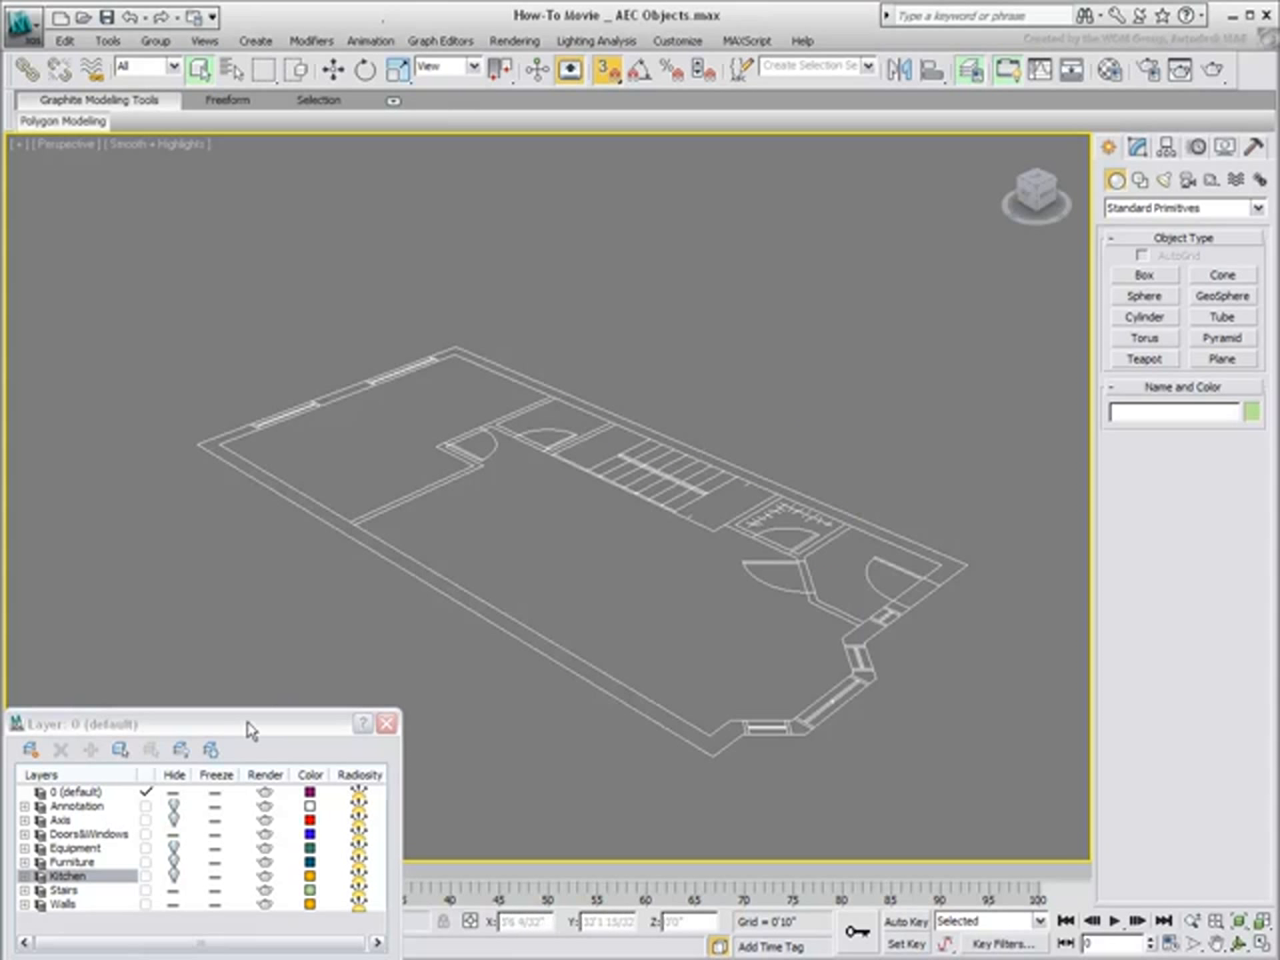
# Make Walls the current layer and set up an AEC Extended Wall with width 1'0", height 10'0" and left justification.
pyautogui.click(147, 906)
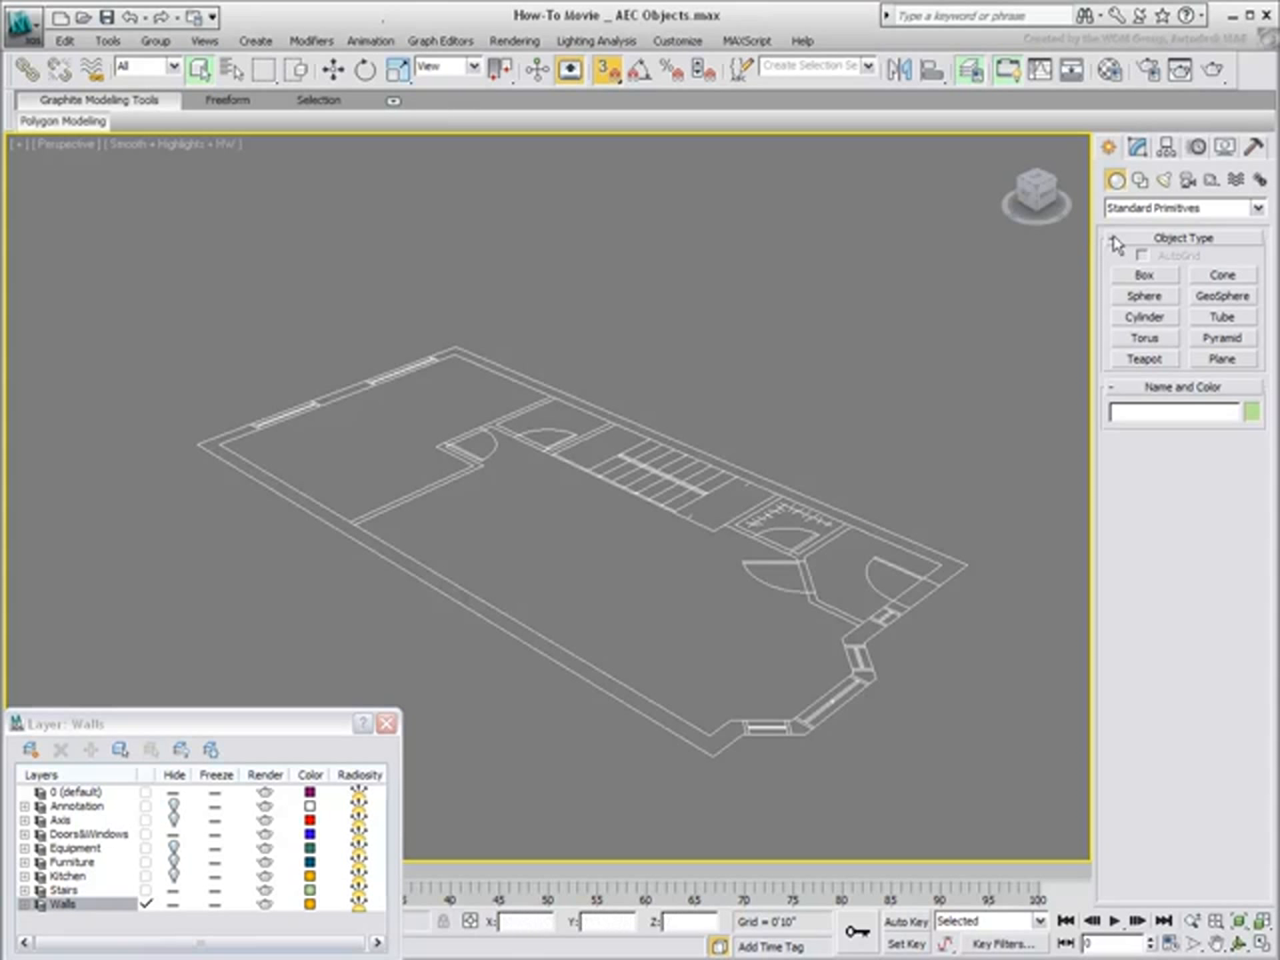
pyautogui.click(1142, 208)
pyautogui.click(1139, 343)
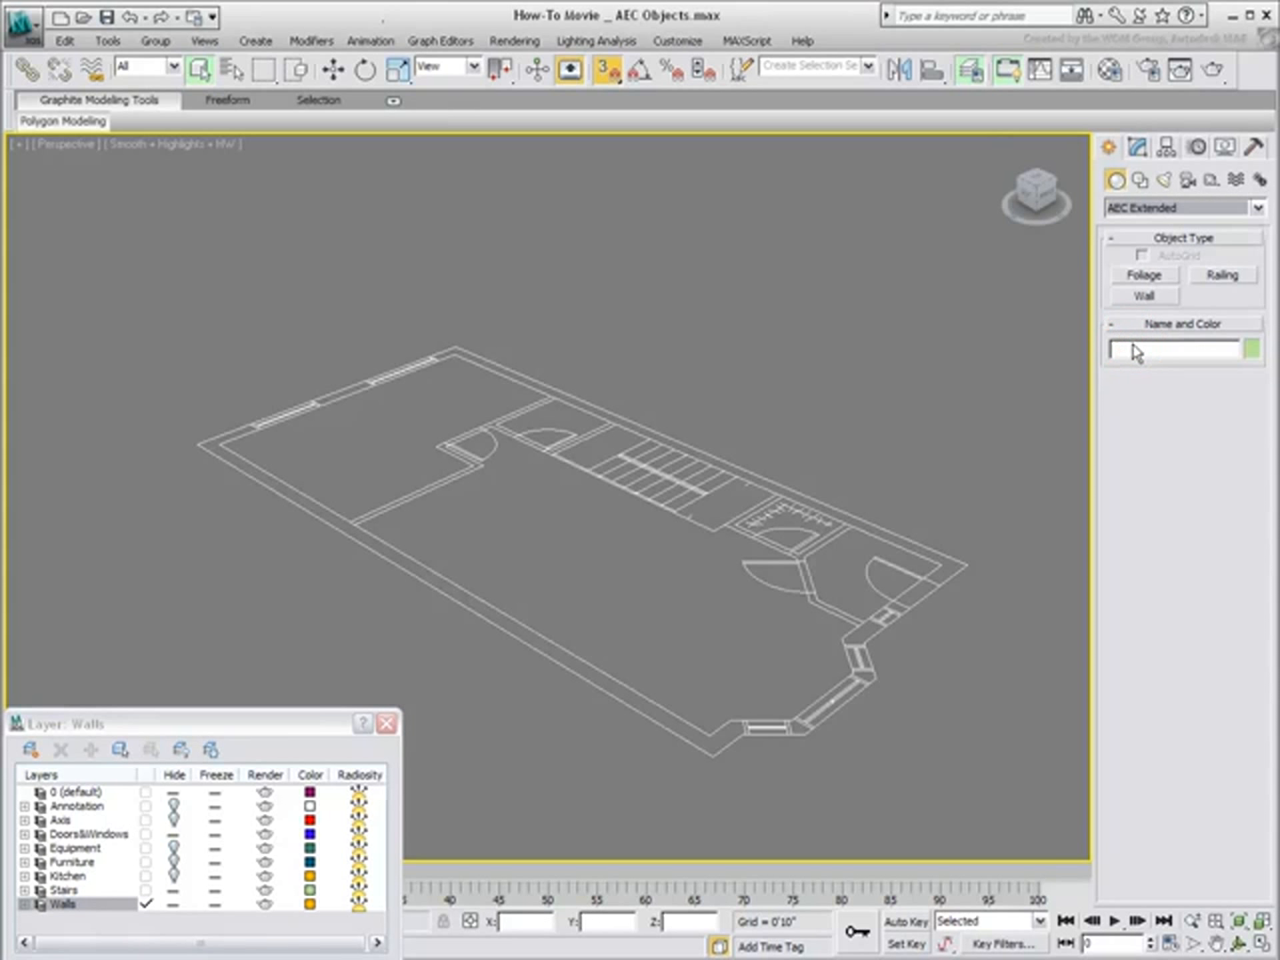
pyautogui.click(1134, 303)
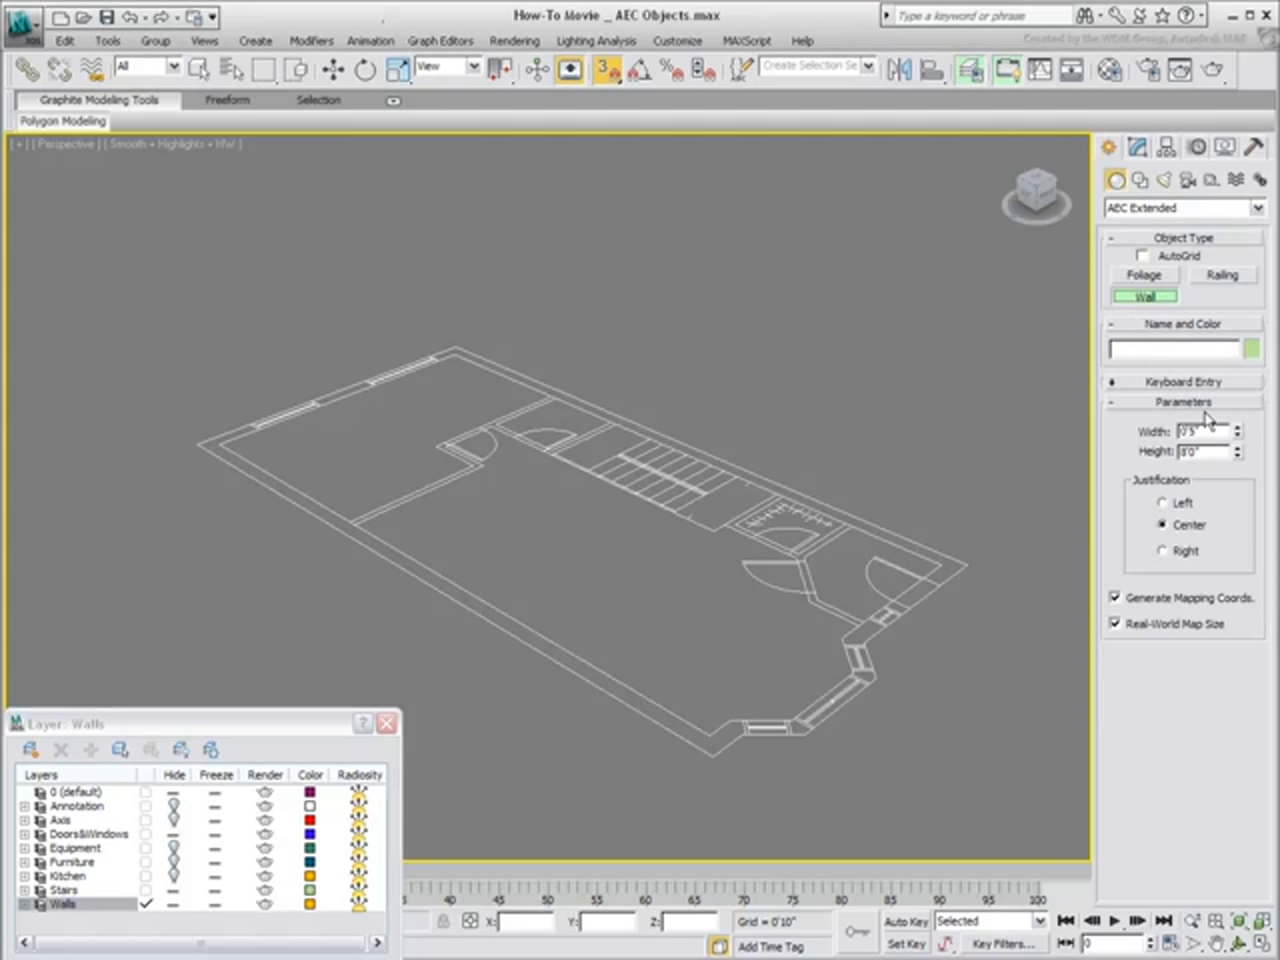
pyautogui.moveTo(1210, 426); pyautogui.dragTo(1139, 433)
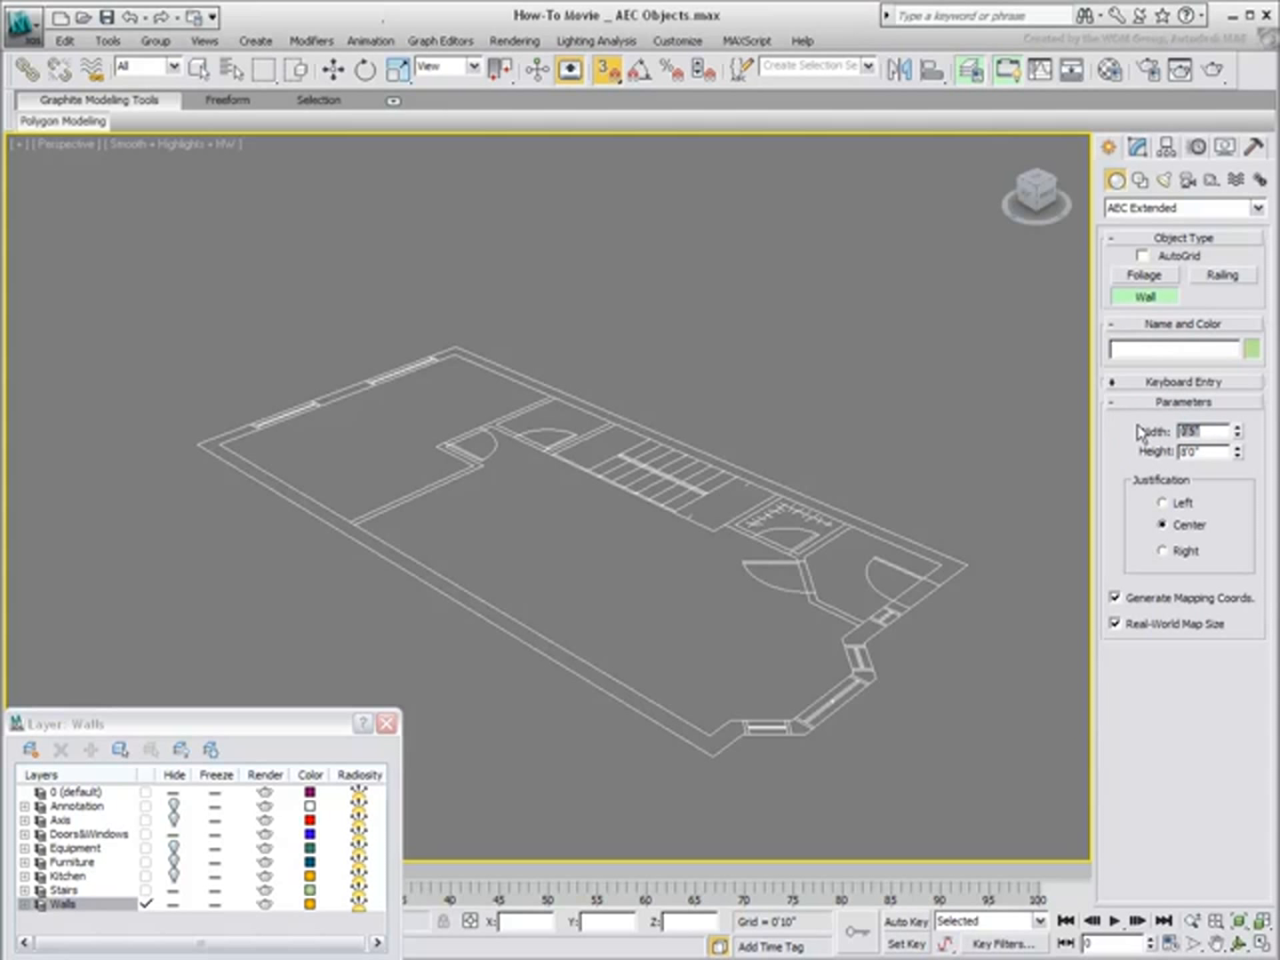
pyautogui.moveTo(1205, 449); pyautogui.dragTo(1121, 428)
pyautogui.click(1163, 503)
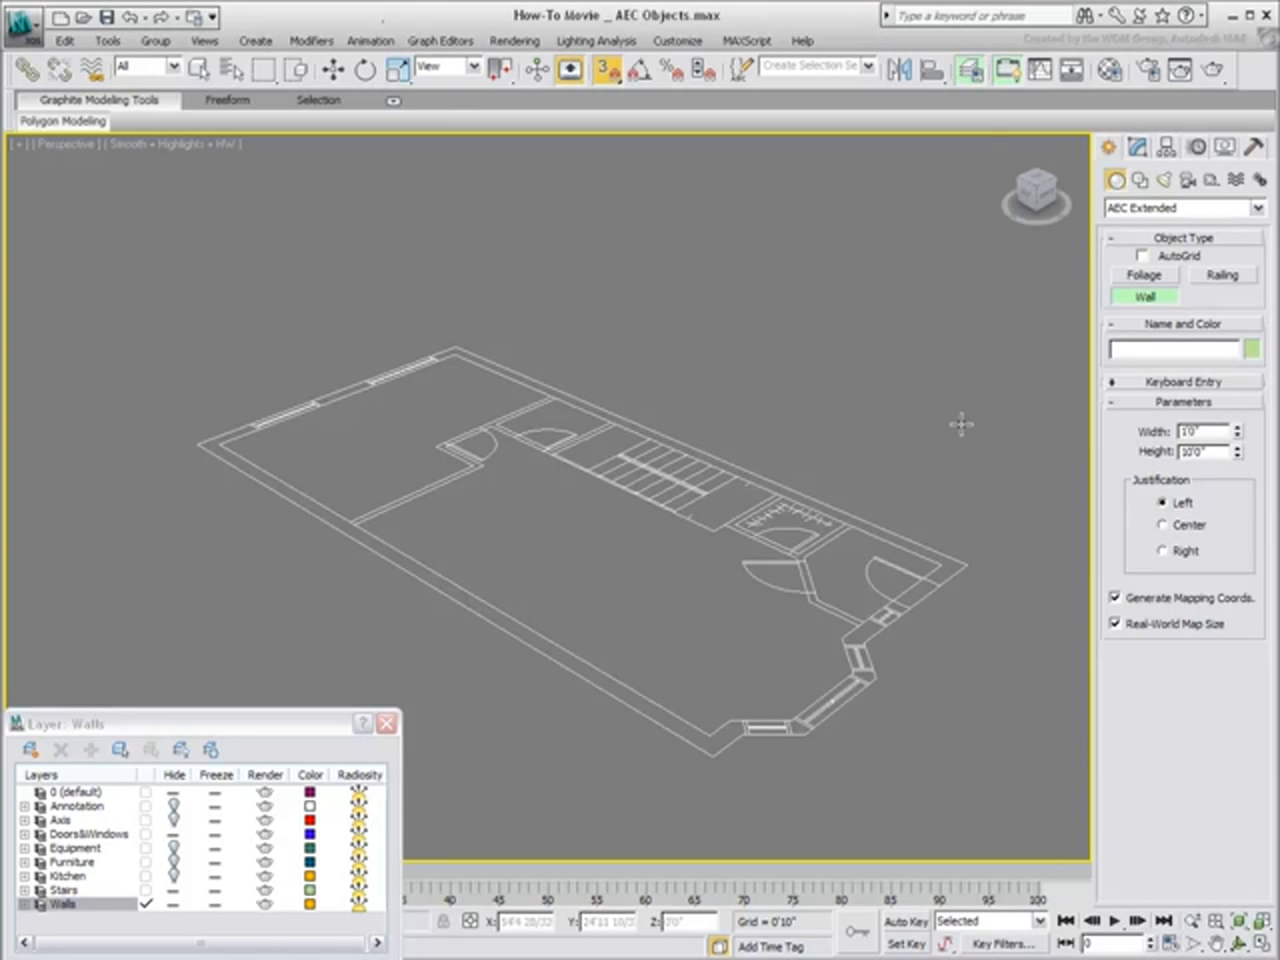
# Draw the exterior walls along the plan's outer outline, including the bay, and close the loop at the starting corner.
pyautogui.click(198, 435)
pyautogui.click(448, 352)
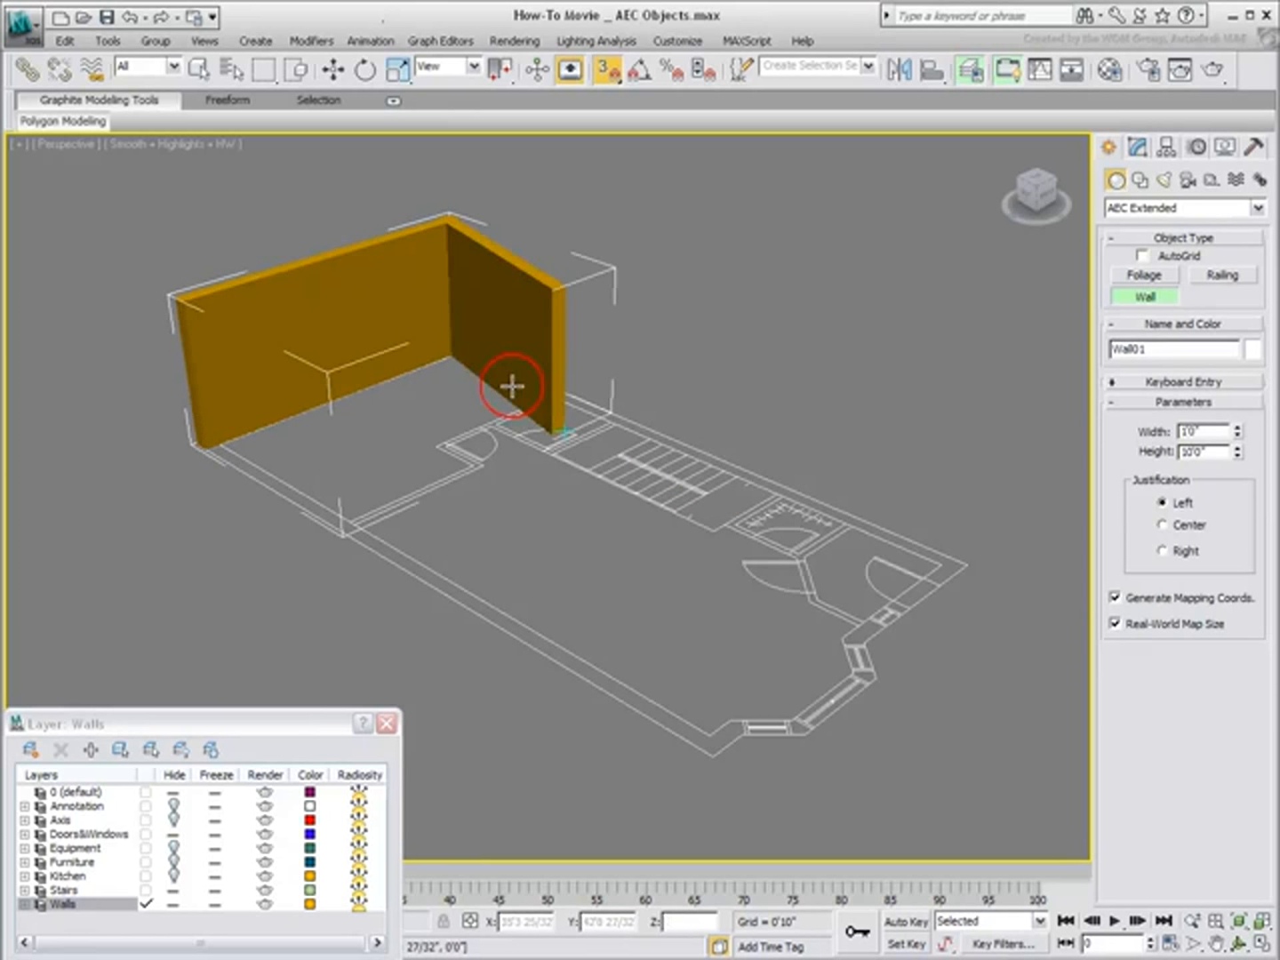
pyautogui.click(976, 573)
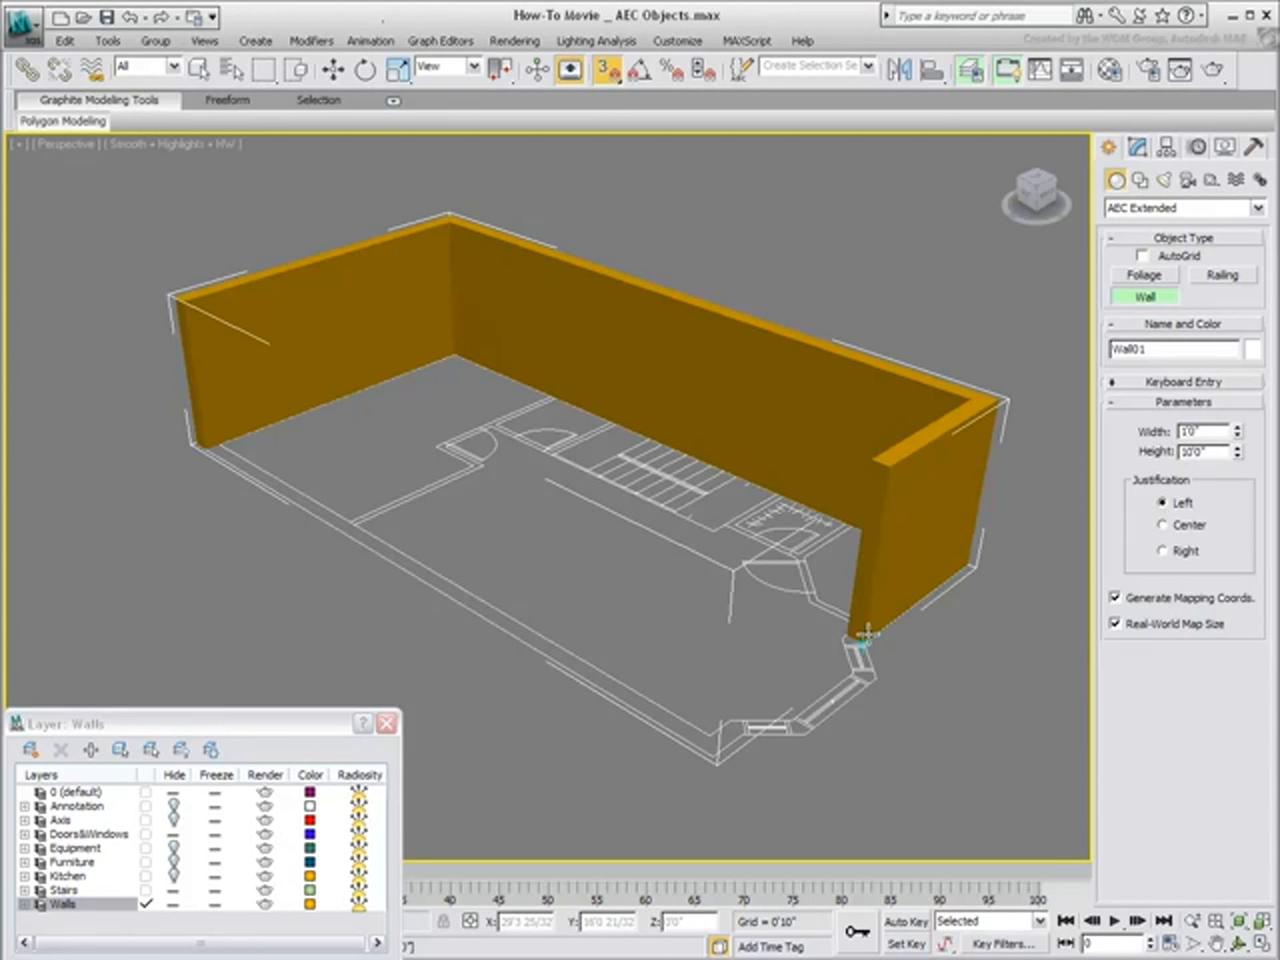
pyautogui.click(866, 632)
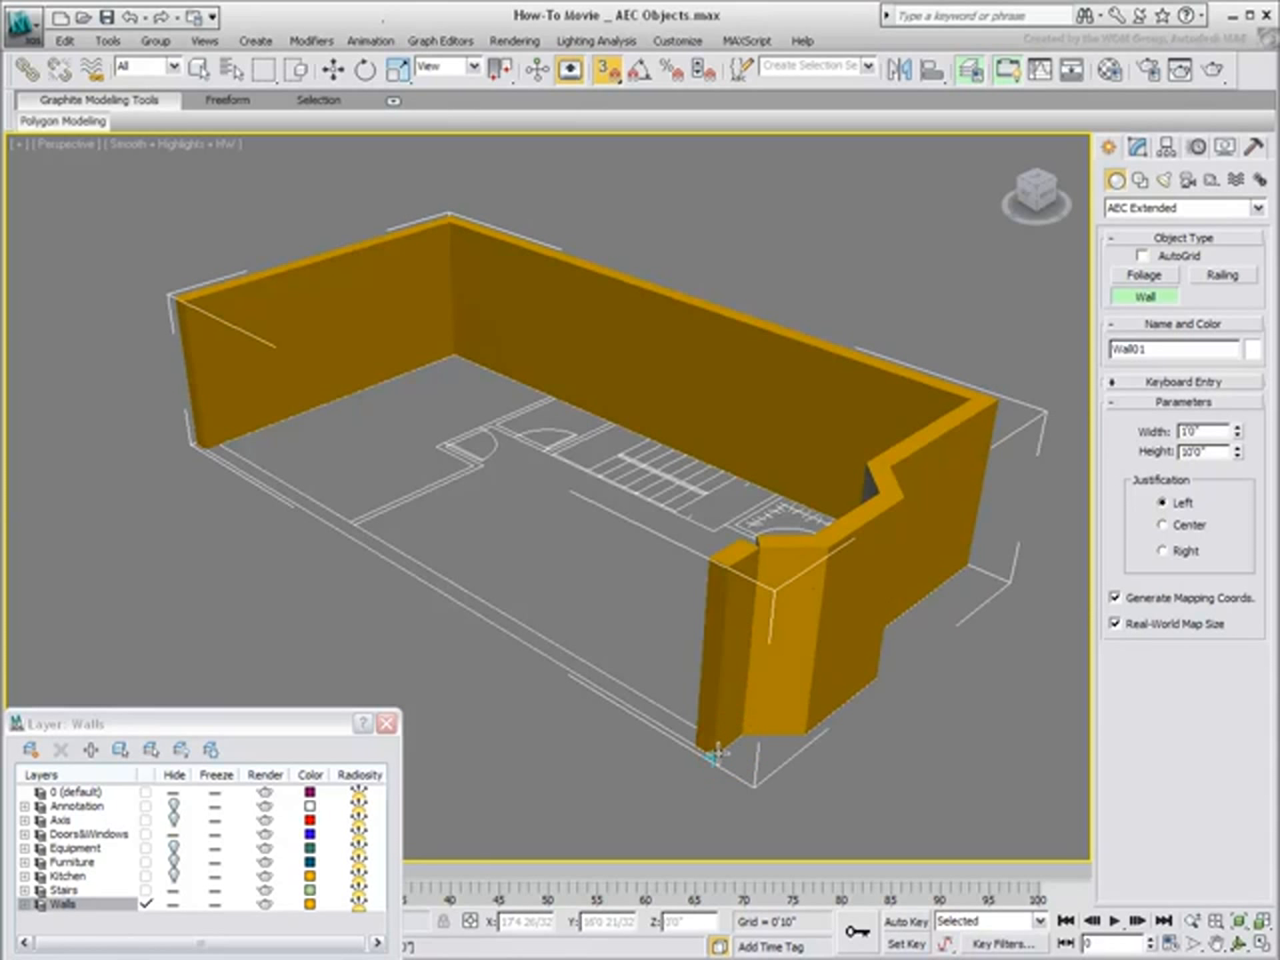
pyautogui.click(718, 752)
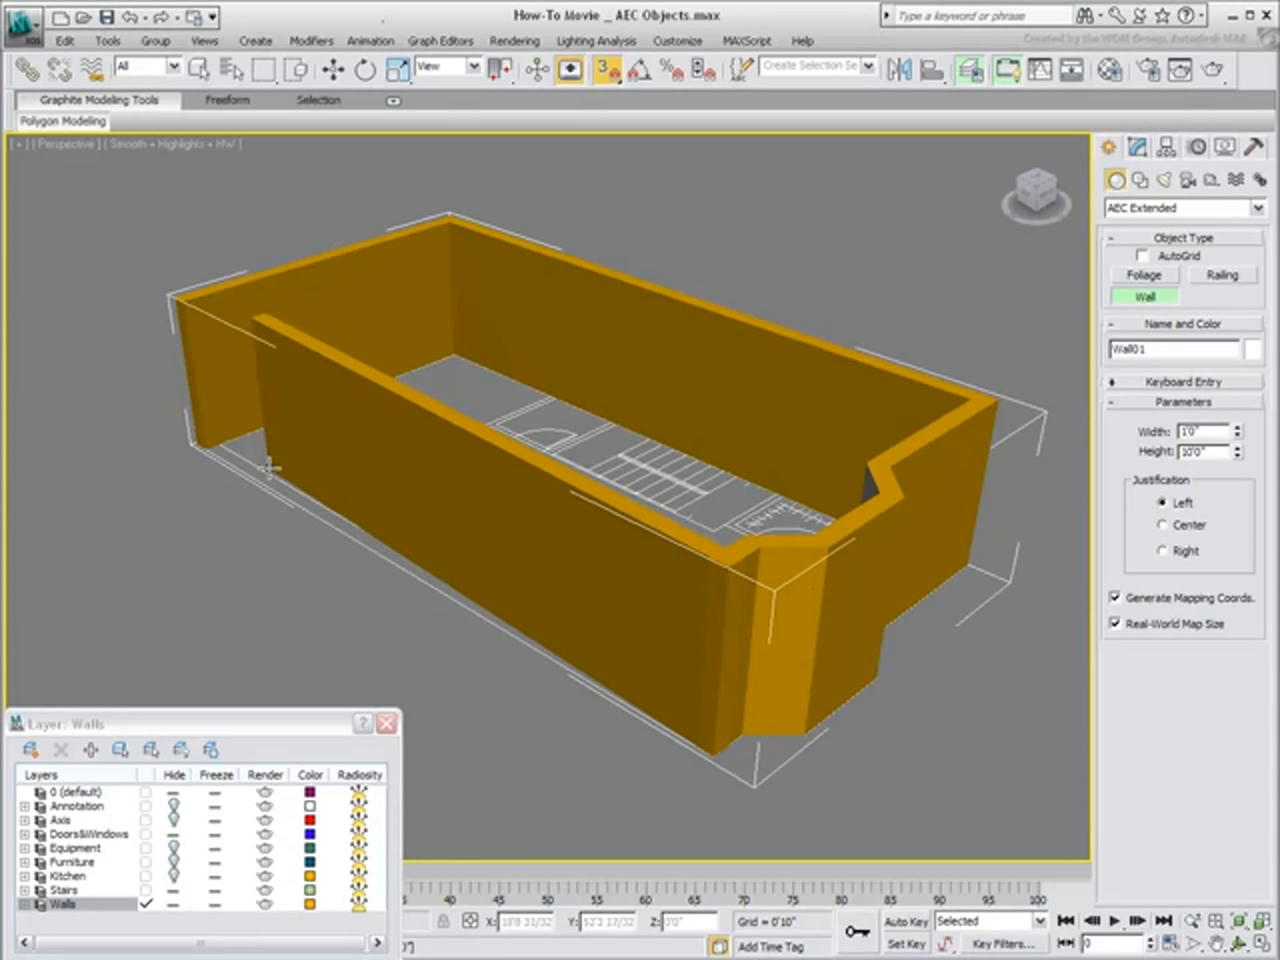
pyautogui.click(197, 449)
pyautogui.click(651, 582)
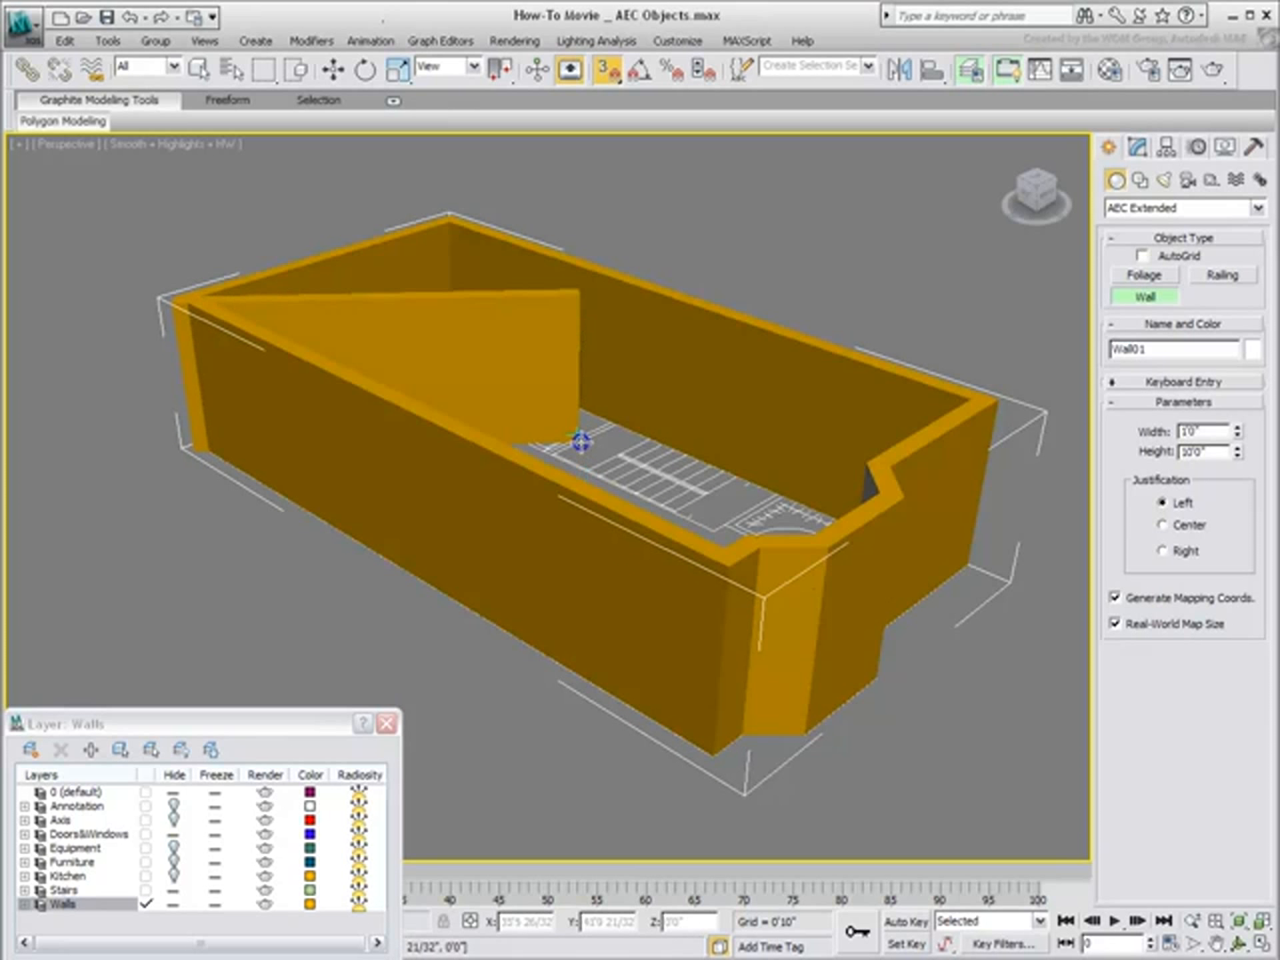
pyautogui.rightClick(580, 441)
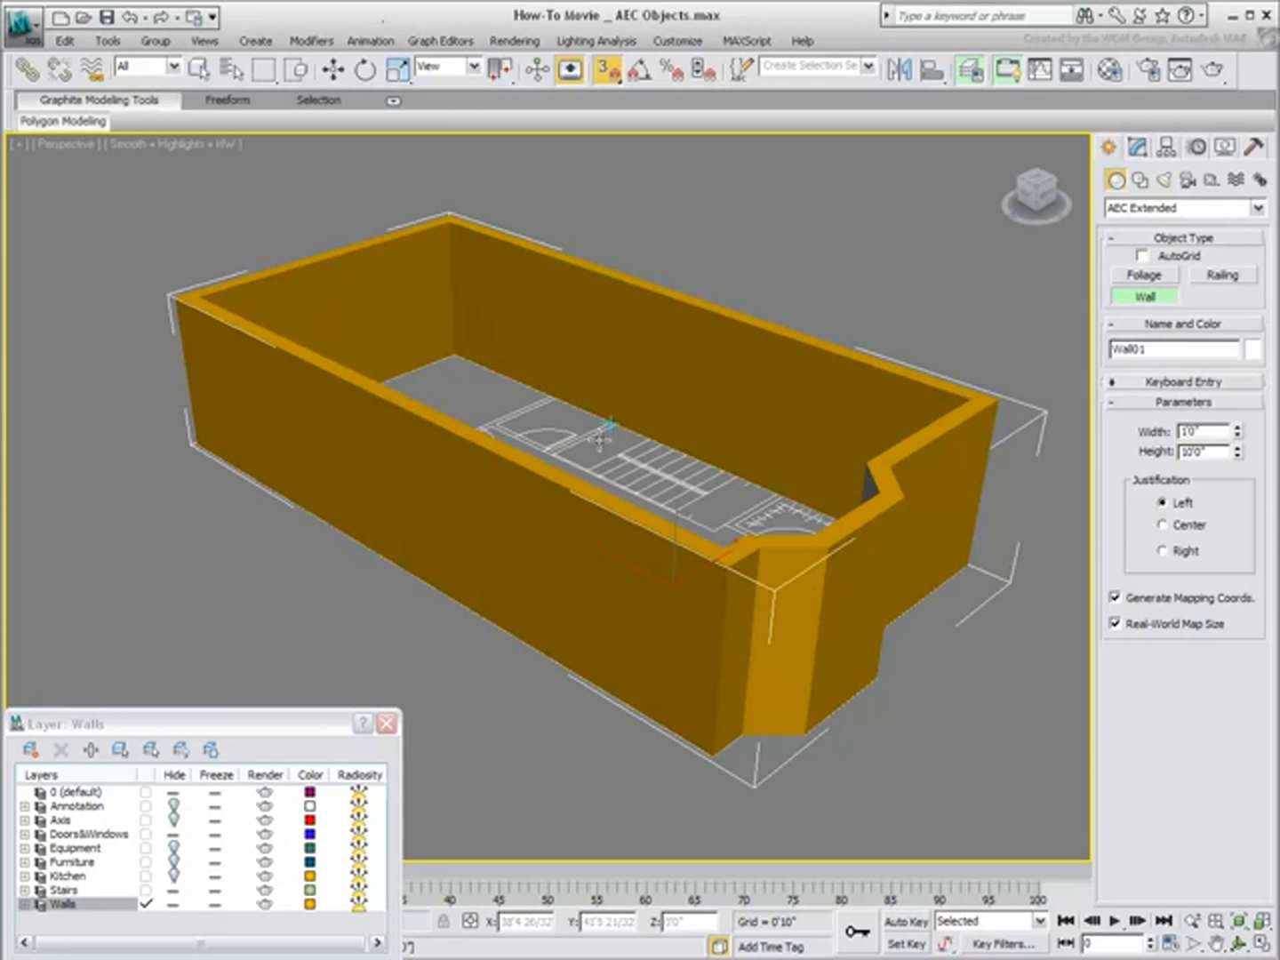
# Set up a new wall for the interior partitions with width 0'5" and height 9'0".
pyautogui.keyDown('alt'); pyautogui.moveTo(618, 455); pyautogui.dragTo(570, 534, button='middle'); pyautogui.keyUp('alt')
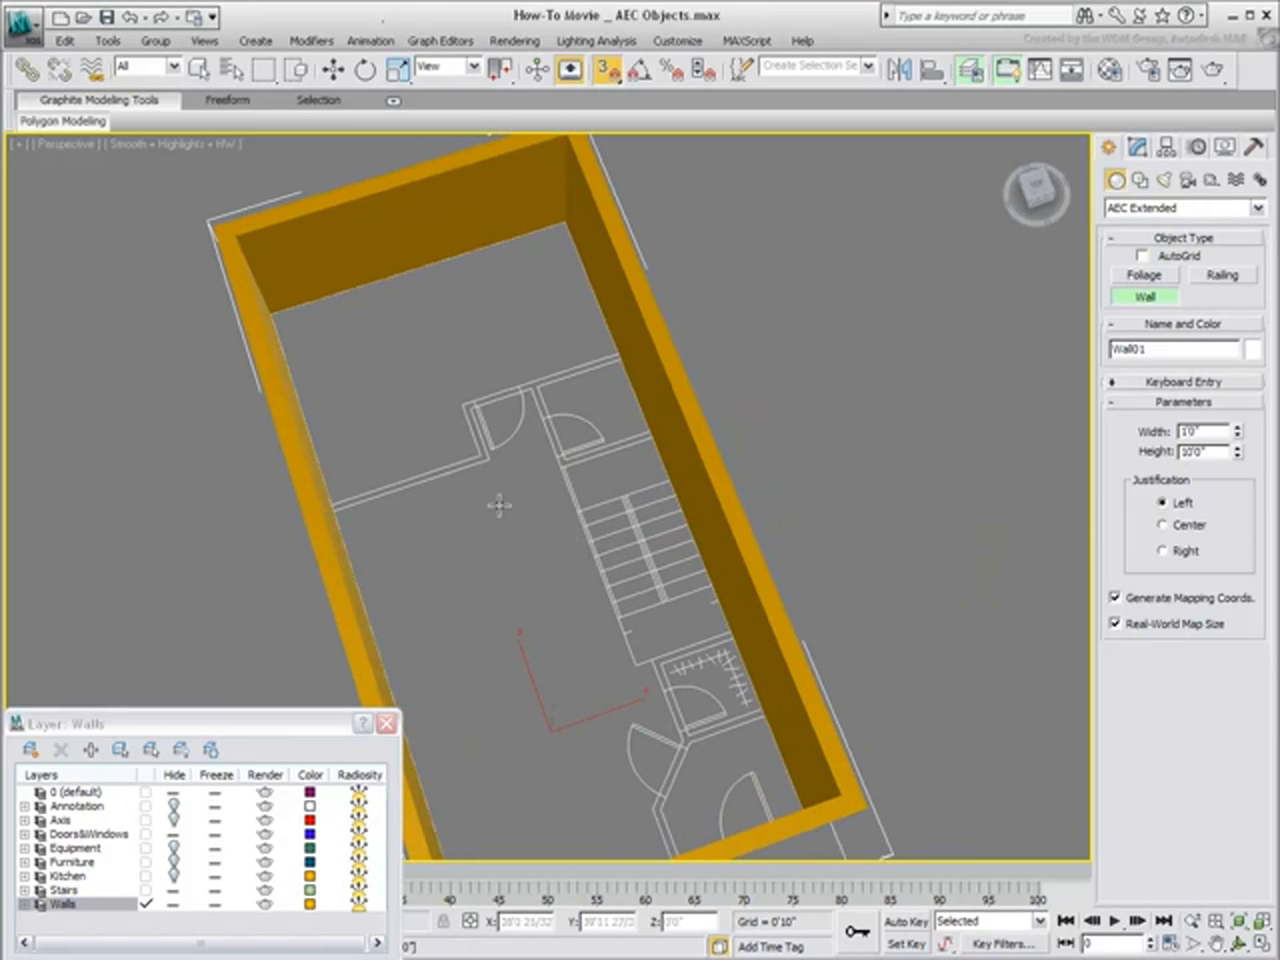
pyautogui.moveTo(460, 488); pyautogui.dragTo(568, 488, button='middle')
pyautogui.scroll(3, 568, 488)
pyautogui.moveTo(580, 415); pyautogui.dragTo(624, 548, button='middle')
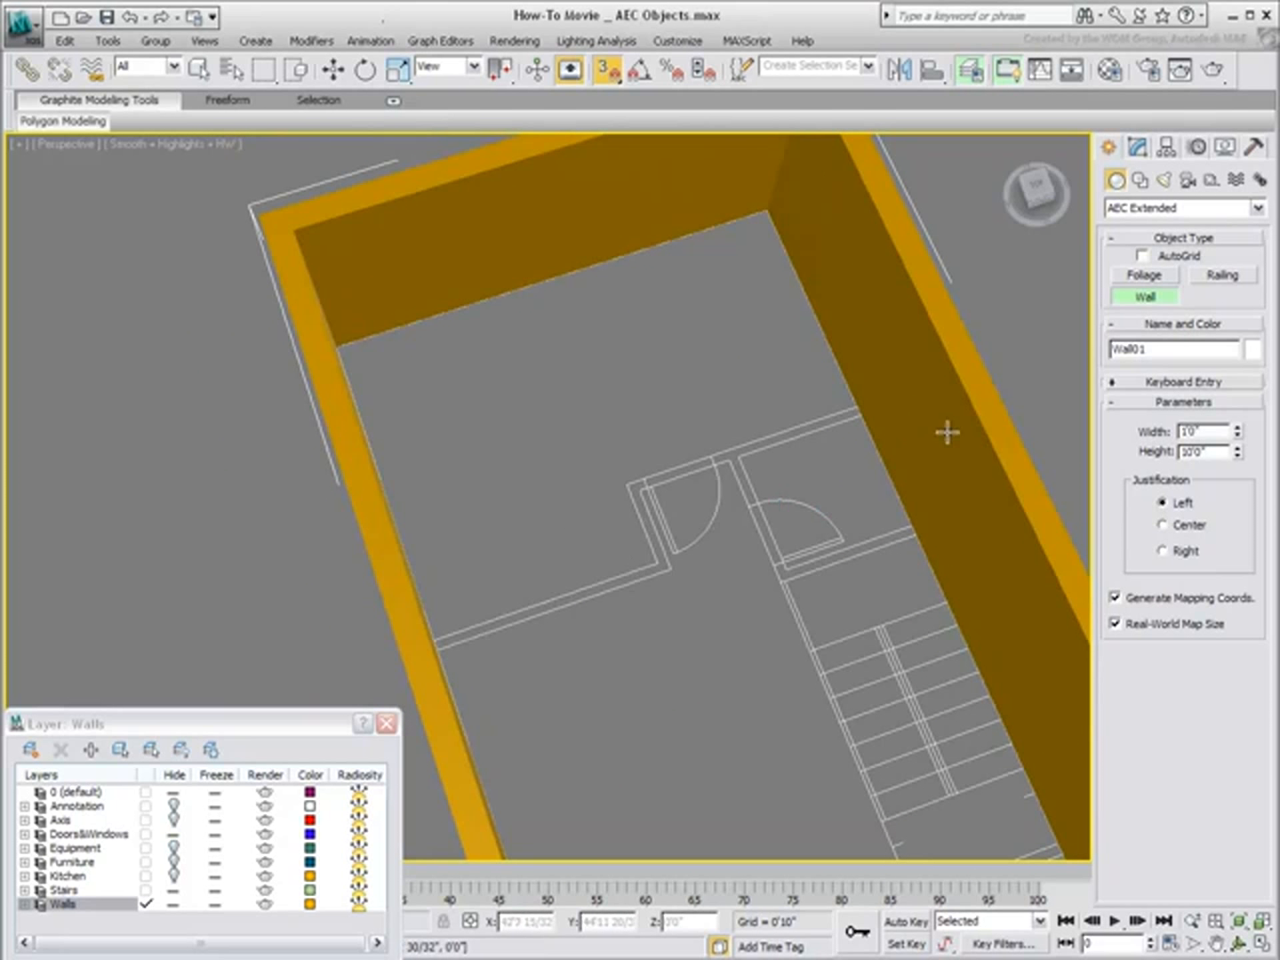
pyautogui.click(1144, 295)
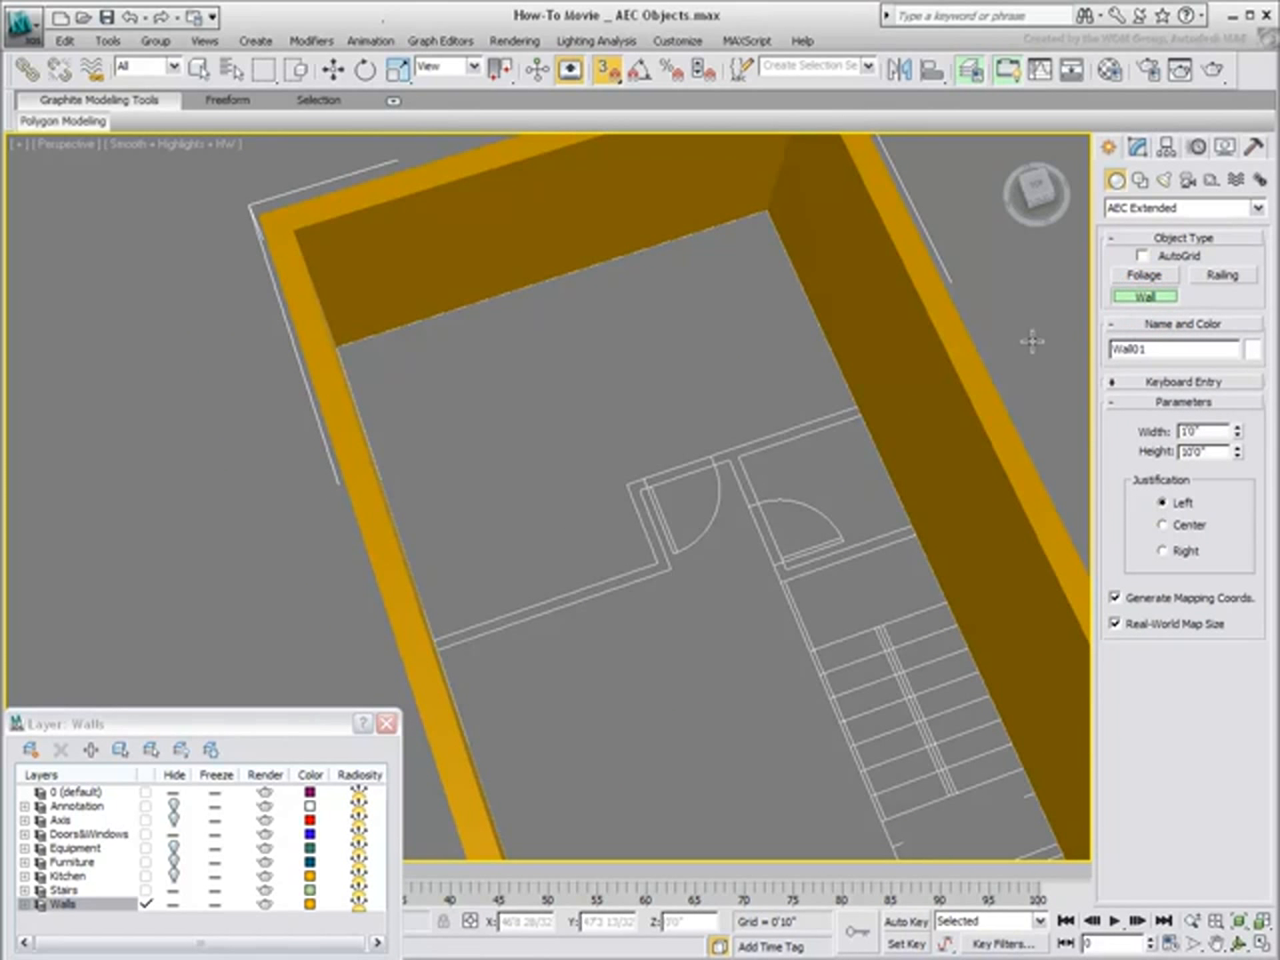
pyautogui.moveTo(1209, 431); pyautogui.dragTo(1175, 430)
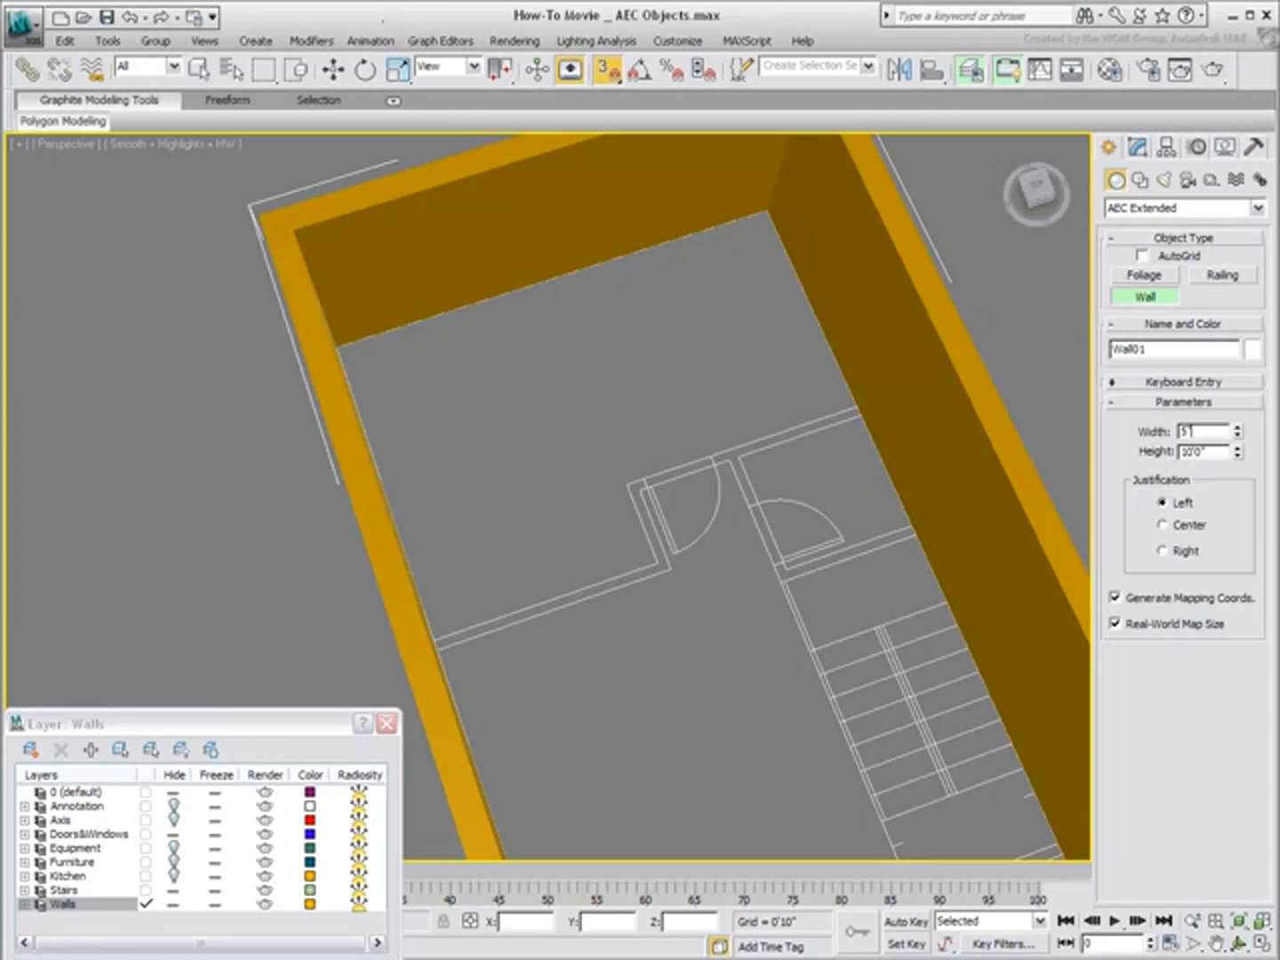
pyautogui.click(1199, 451)
# Draw the stepped partition across the house, following the plan lines between the two long exterior walls.
pyautogui.moveTo(860, 414); pyautogui.dragTo(835, 395, button='middle')
pyautogui.click(836, 397)
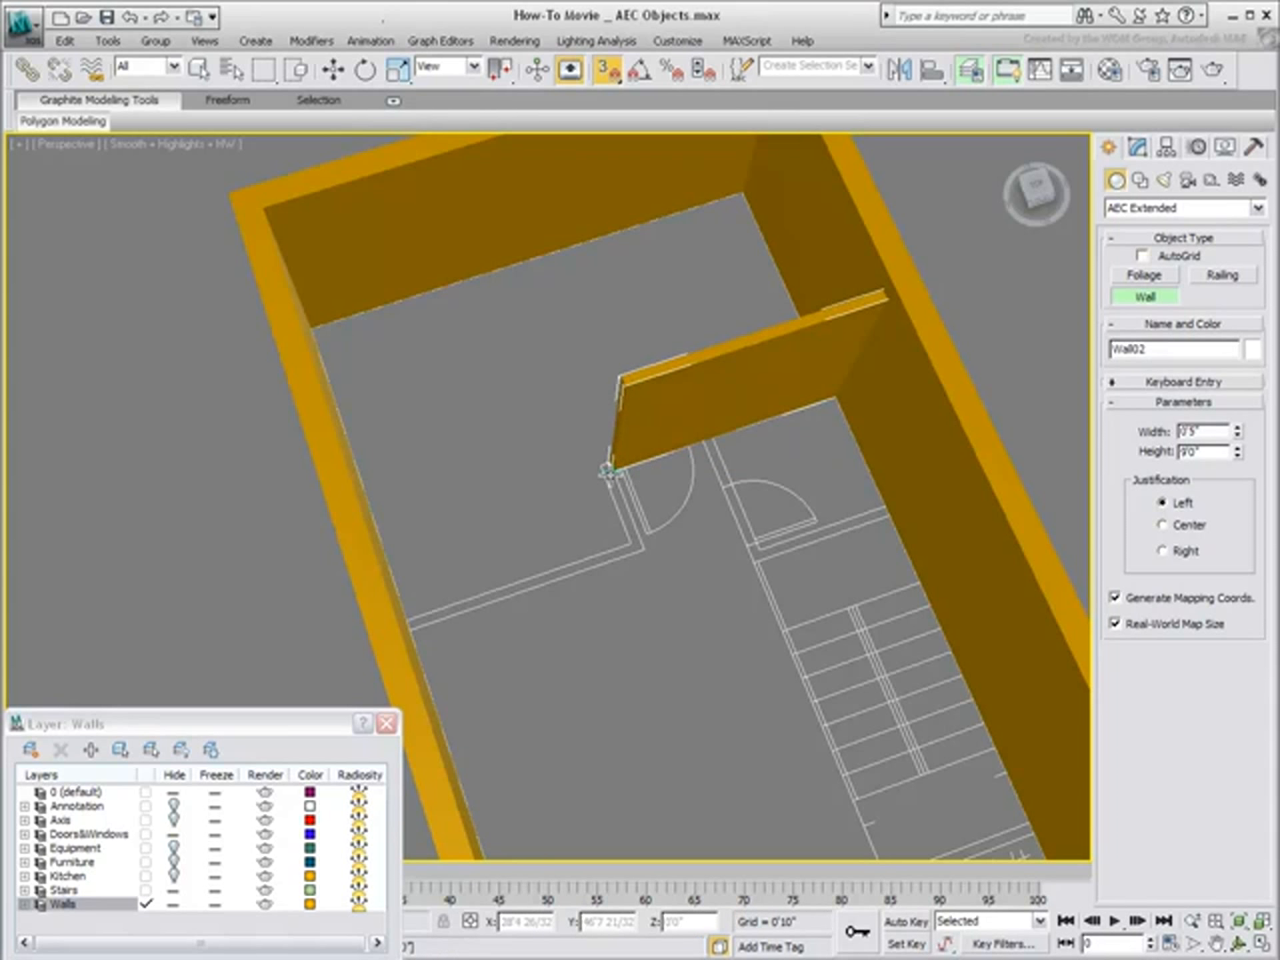
pyautogui.click(610, 465)
pyautogui.click(644, 550)
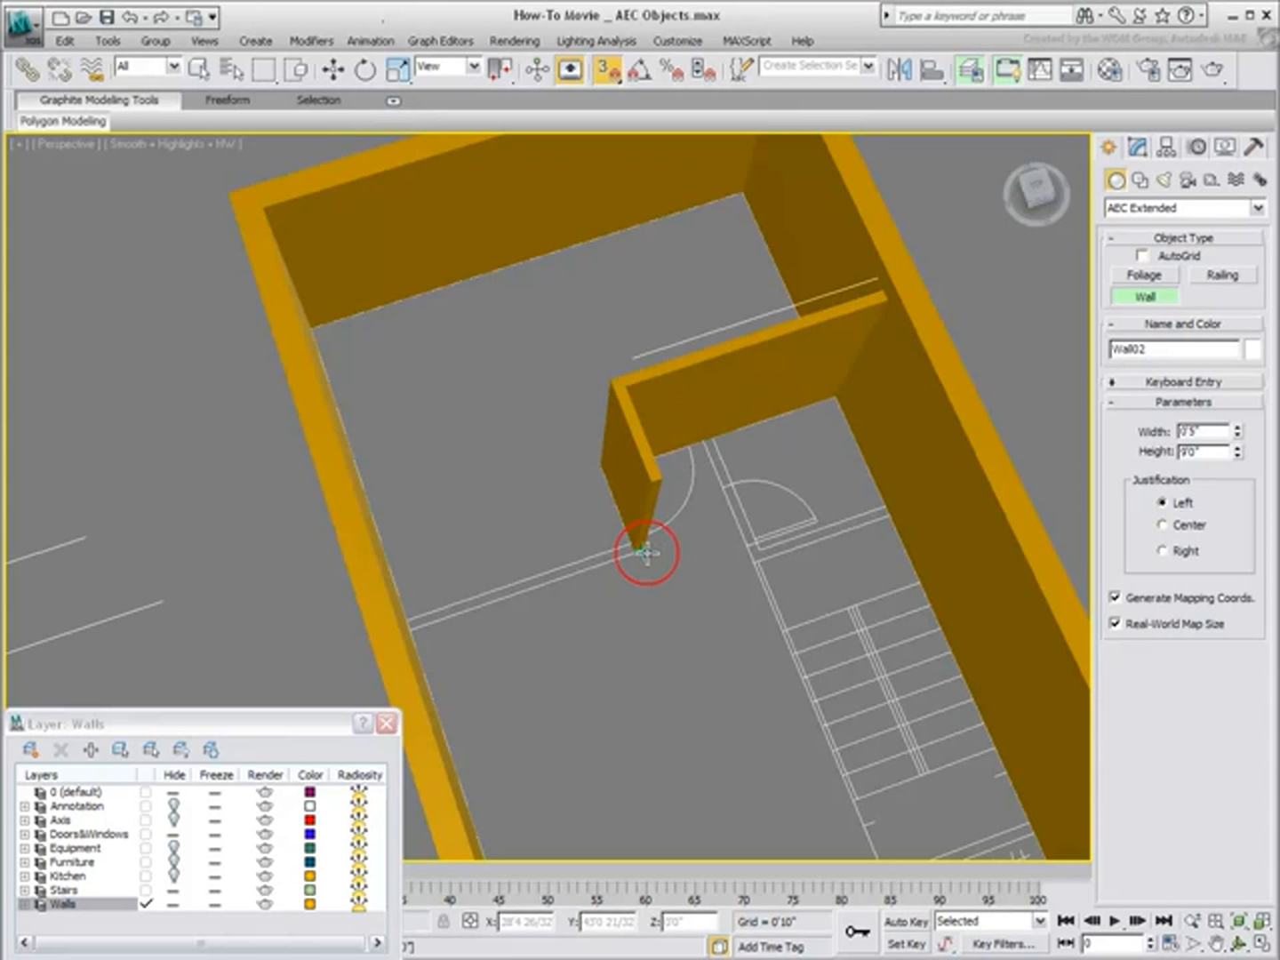
pyautogui.click(417, 628)
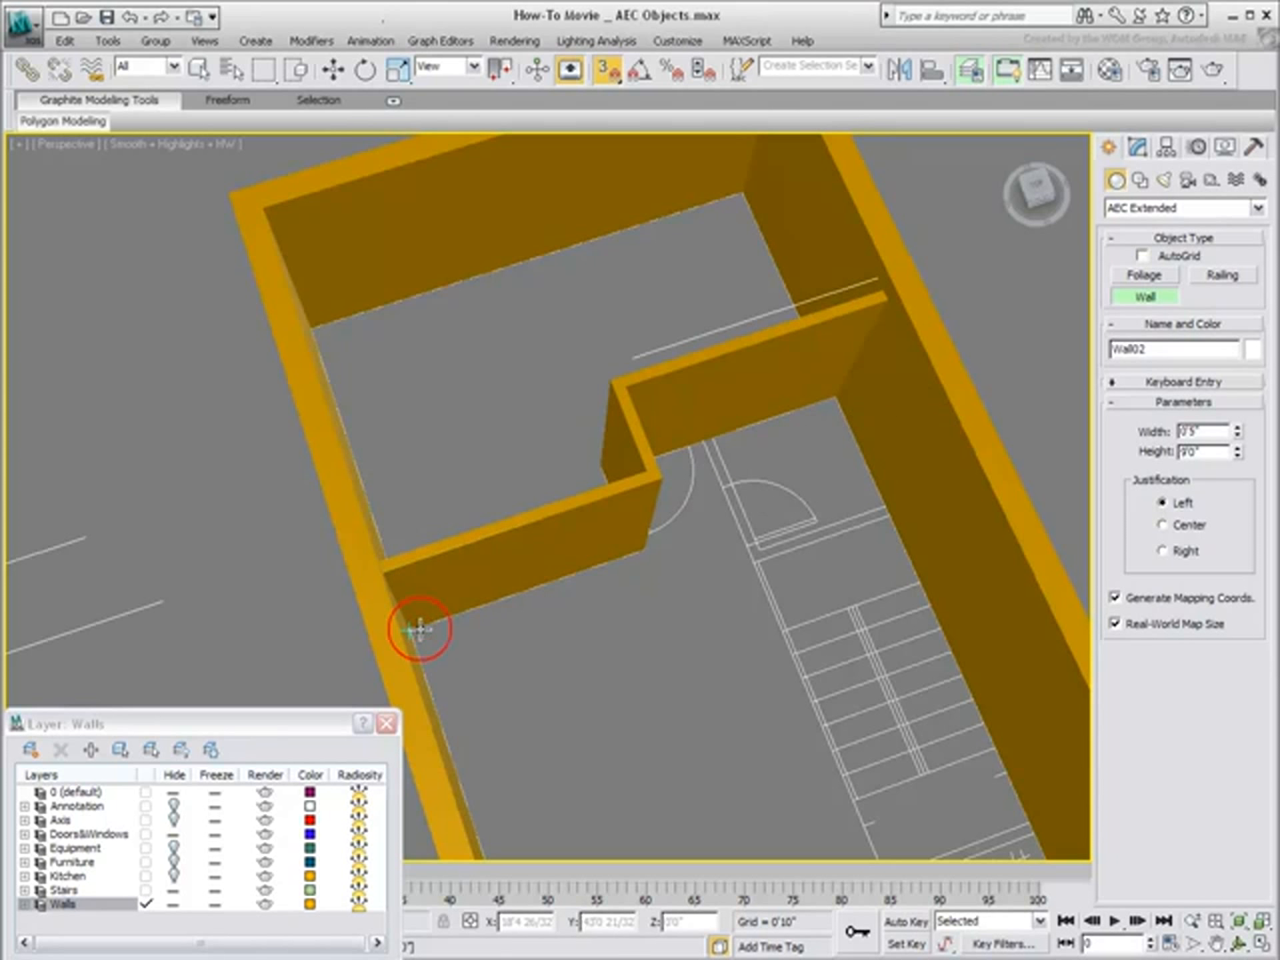
pyautogui.rightClick(597, 646)
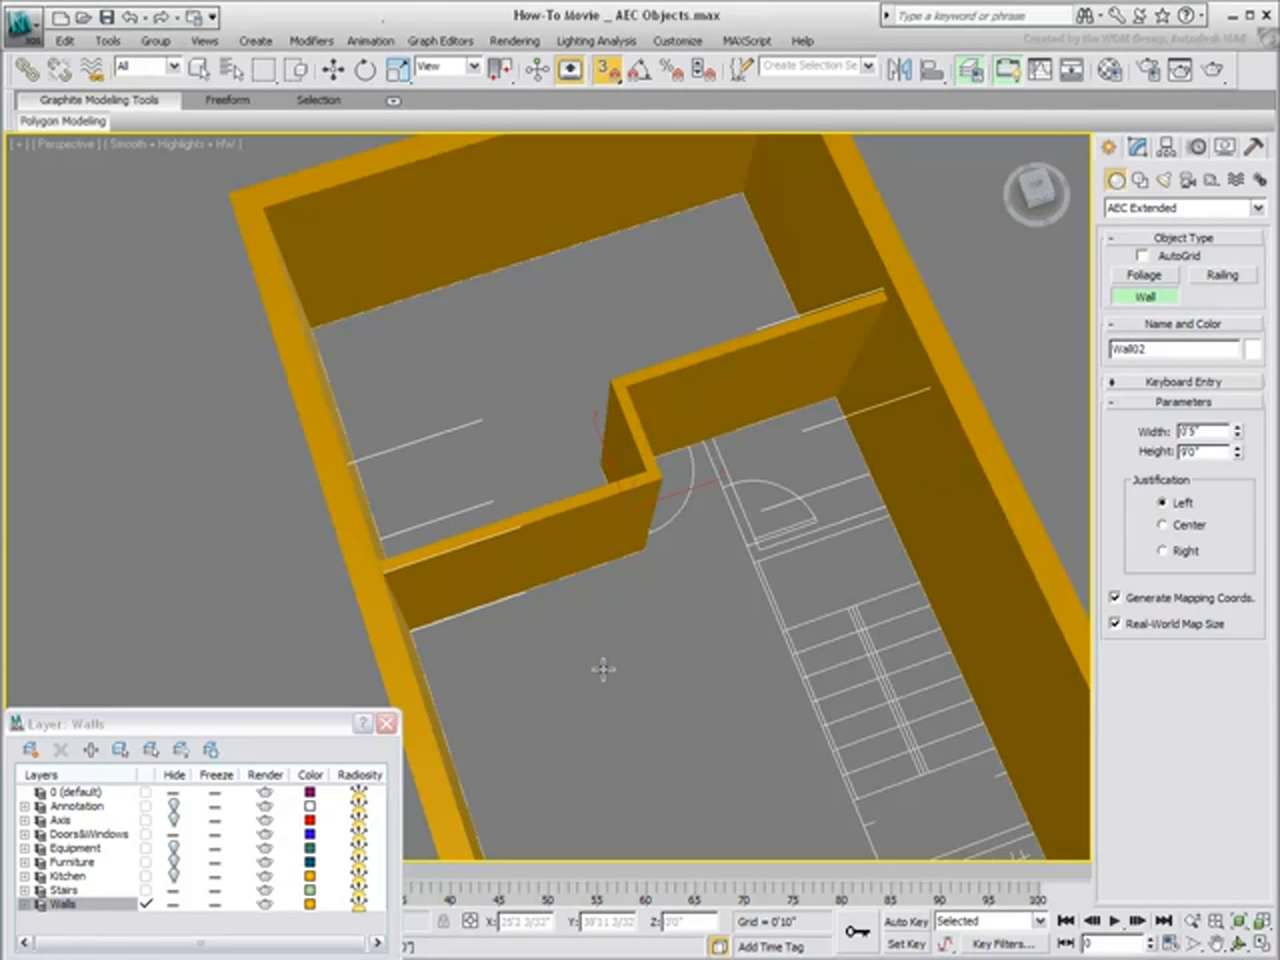
# Draw the L-shaped partition enclosing the small room between the stairs and the stepped partition.
pyautogui.click(882, 516)
pyautogui.click(748, 556)
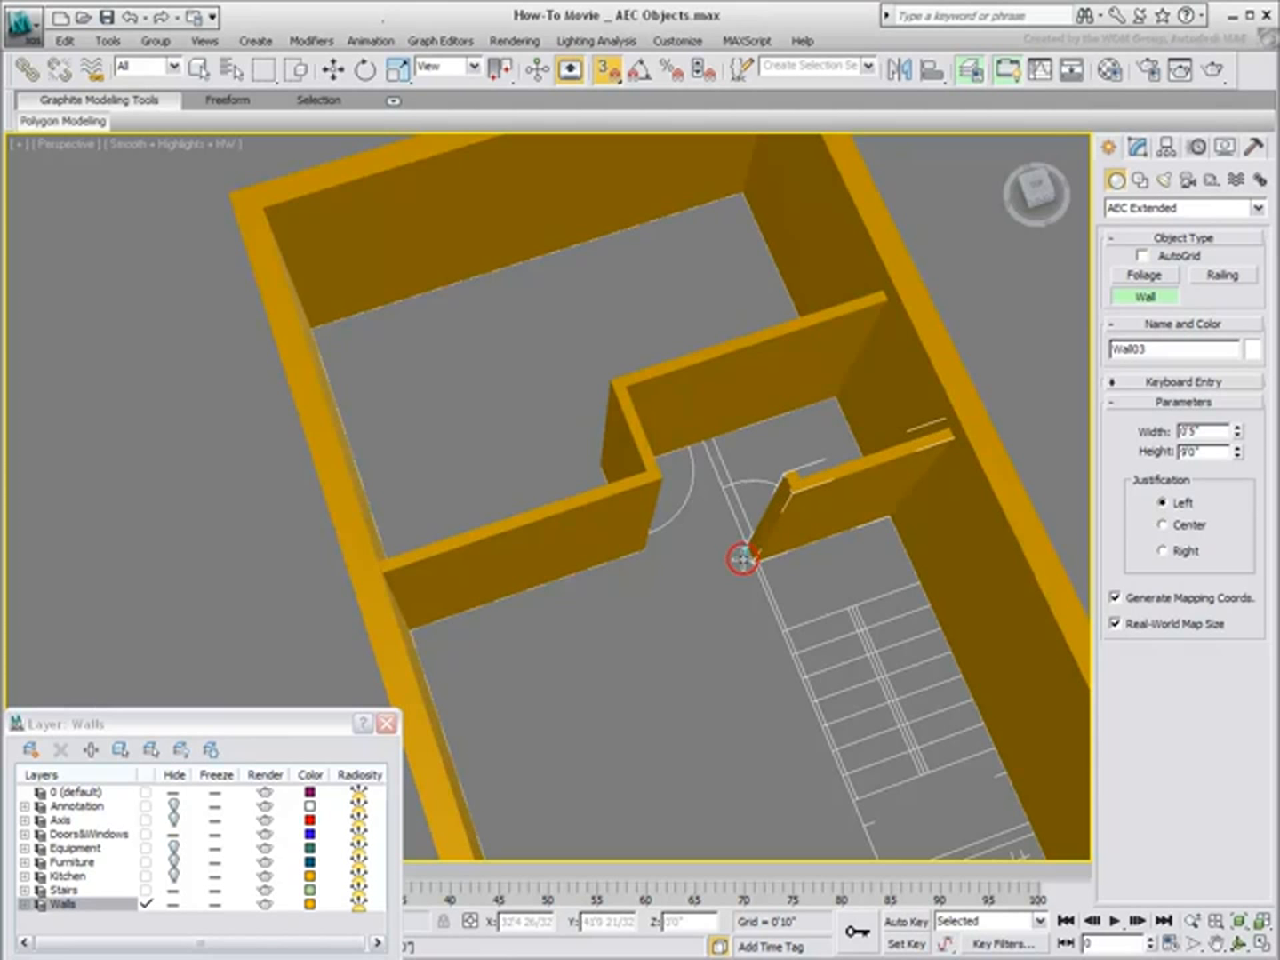
pyautogui.click(703, 444)
pyautogui.rightClick(724, 672)
# Draw the angled partition around the entry, following the plan lines from the front wall past the closet to the long exterior wall.
pyautogui.moveTo(761, 732); pyautogui.dragTo(492, 384, button='middle')
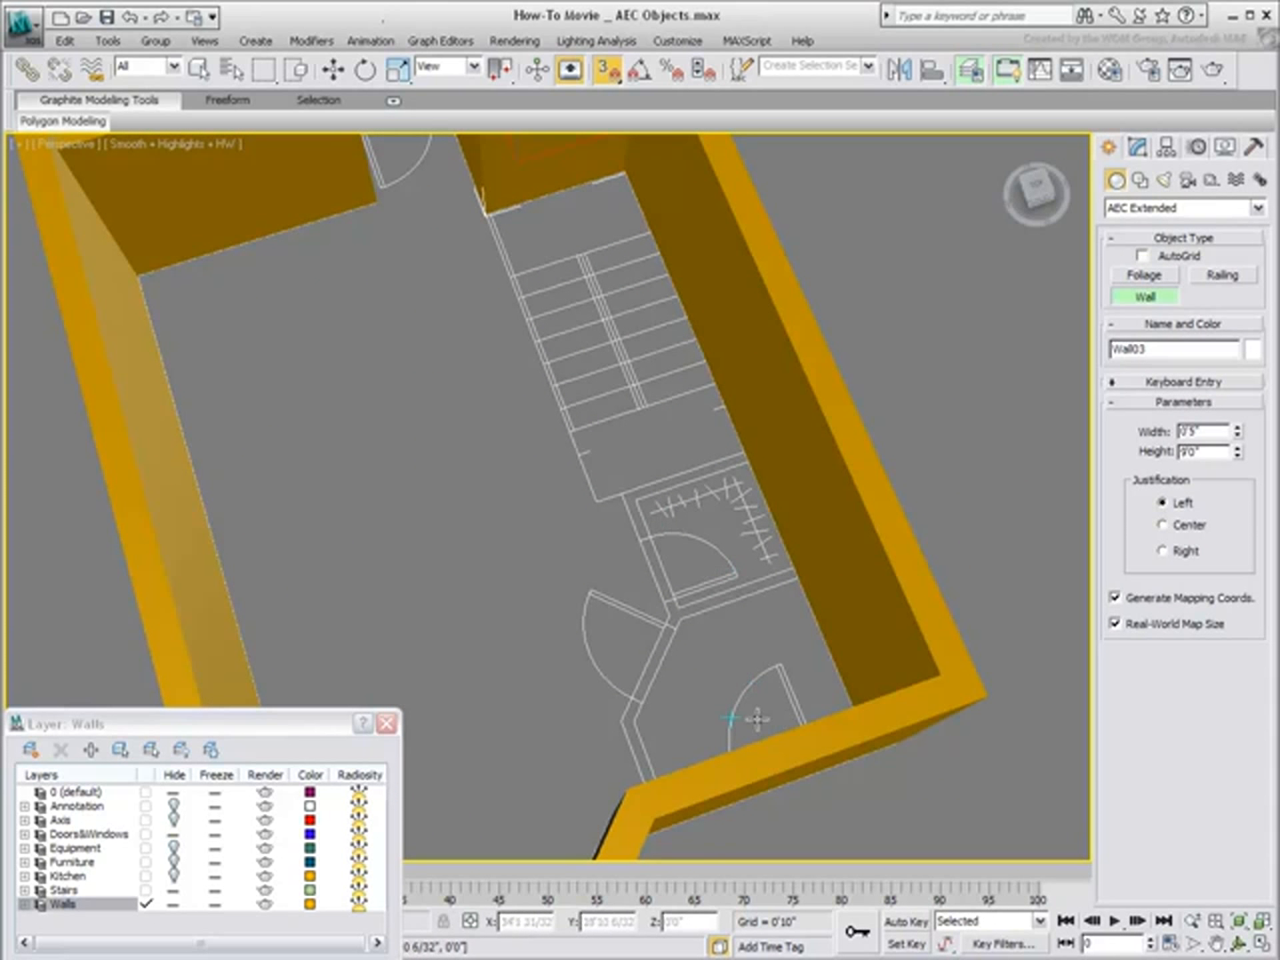
pyautogui.keyDown('alt'); pyautogui.moveTo(735, 697); pyautogui.dragTo(785, 529, button='middle'); pyautogui.keyUp('alt')
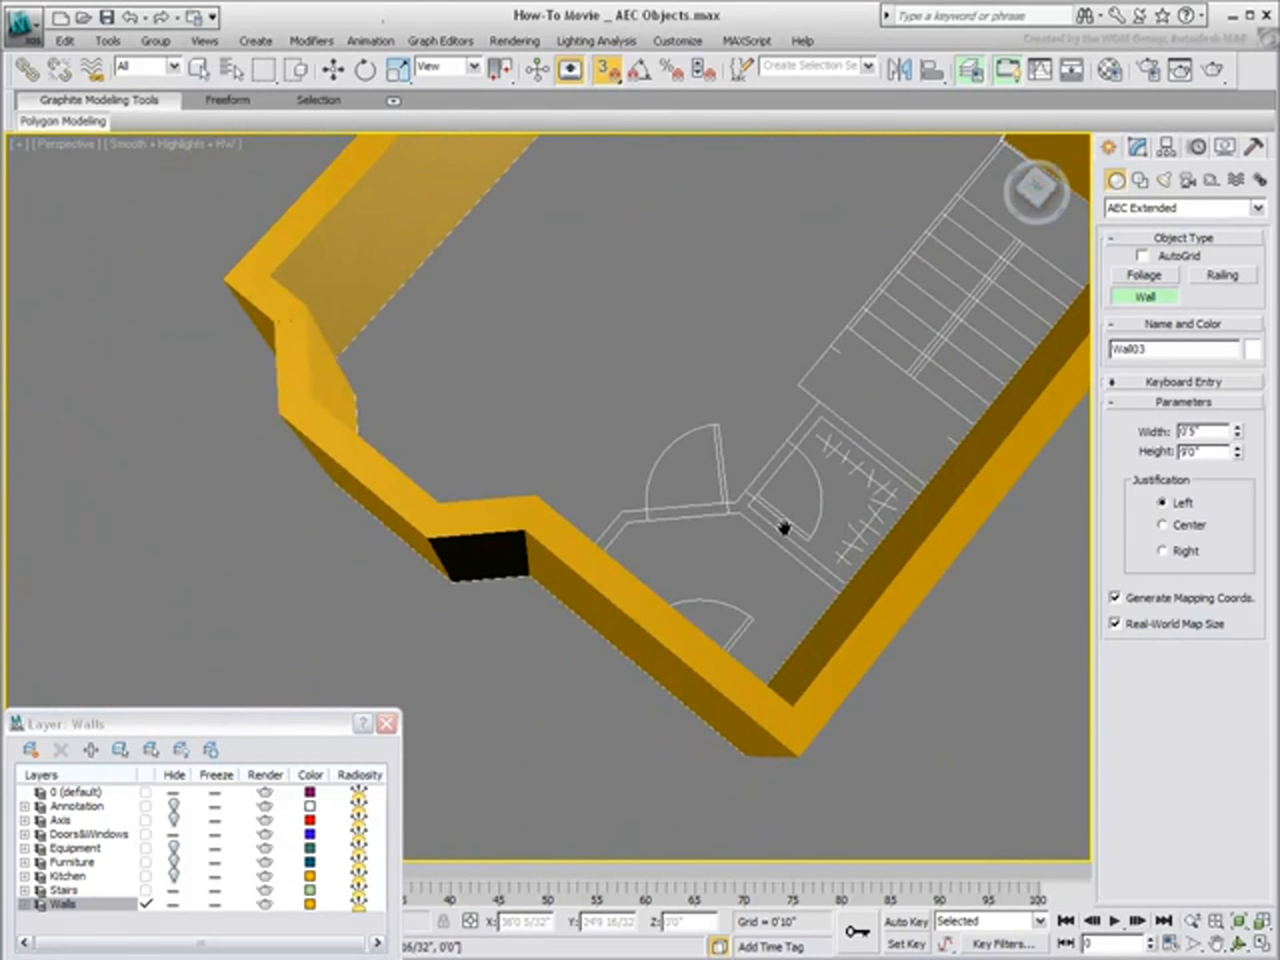
pyautogui.scroll(5, 772, 556)
pyautogui.moveTo(878, 655); pyautogui.dragTo(574, 542, button='middle')
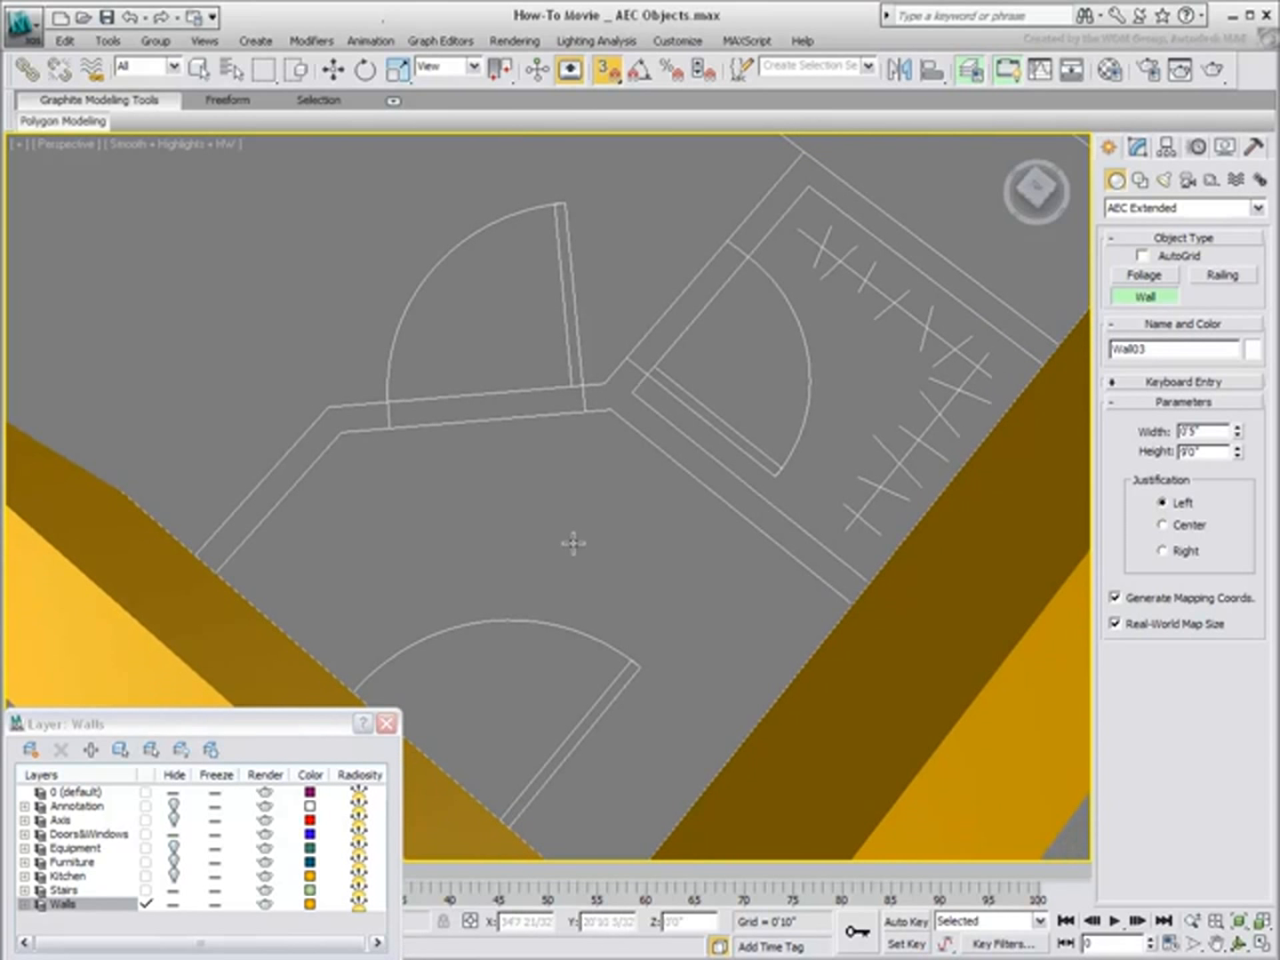
pyautogui.click(205, 542)
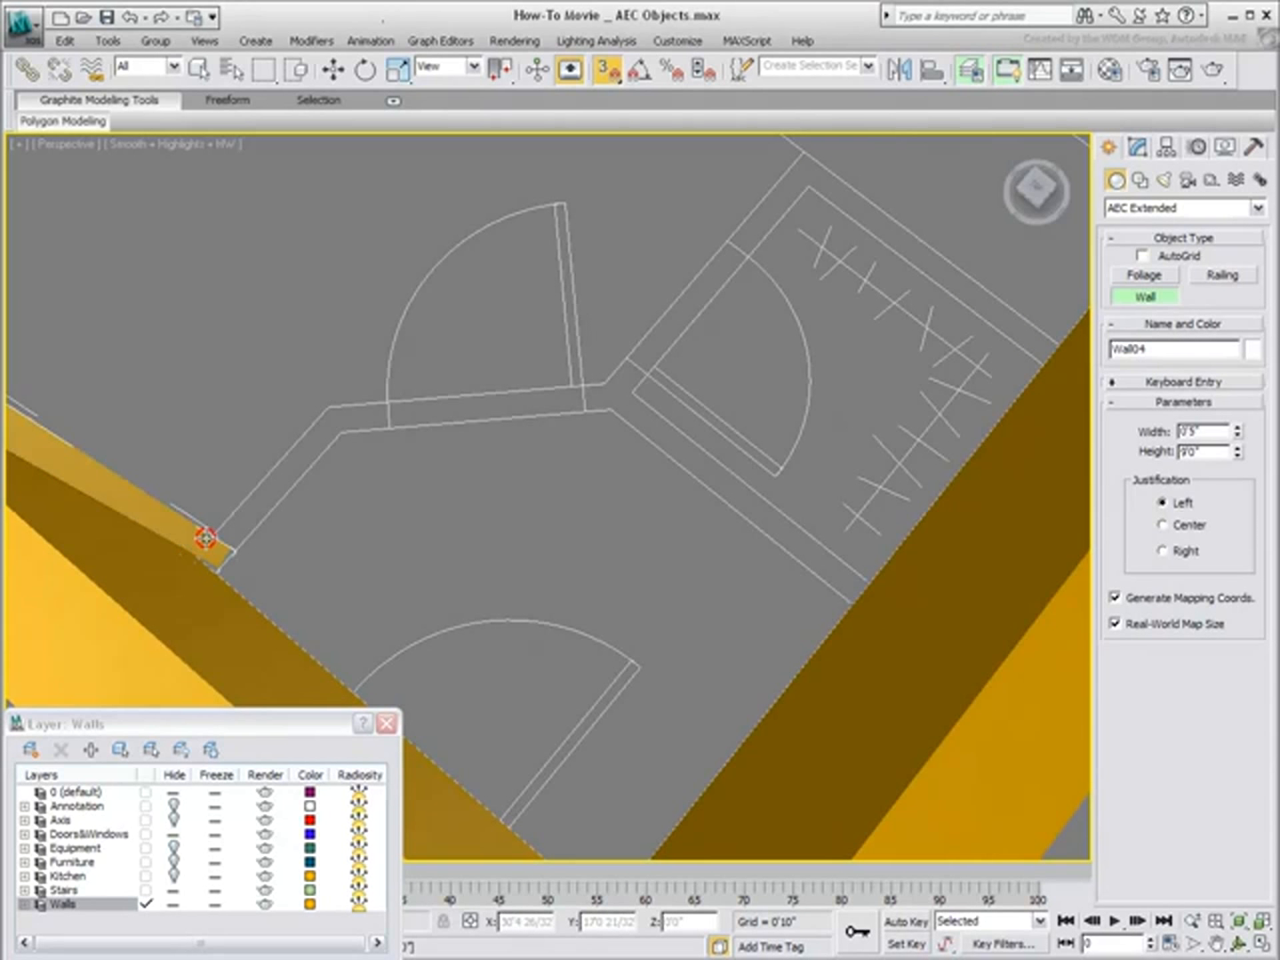
pyautogui.click(320, 401)
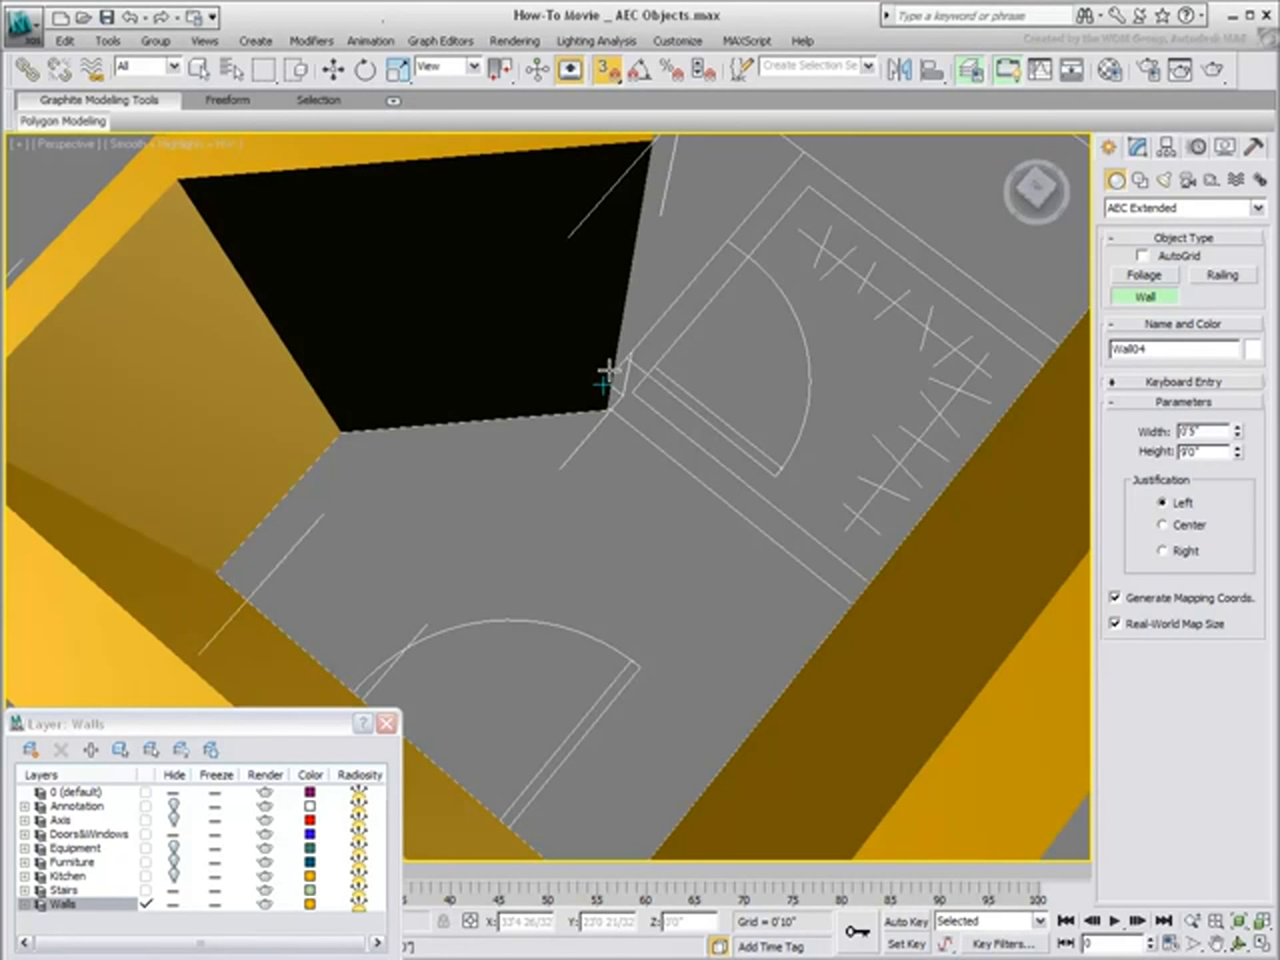
pyautogui.click(611, 375)
pyautogui.click(800, 151)
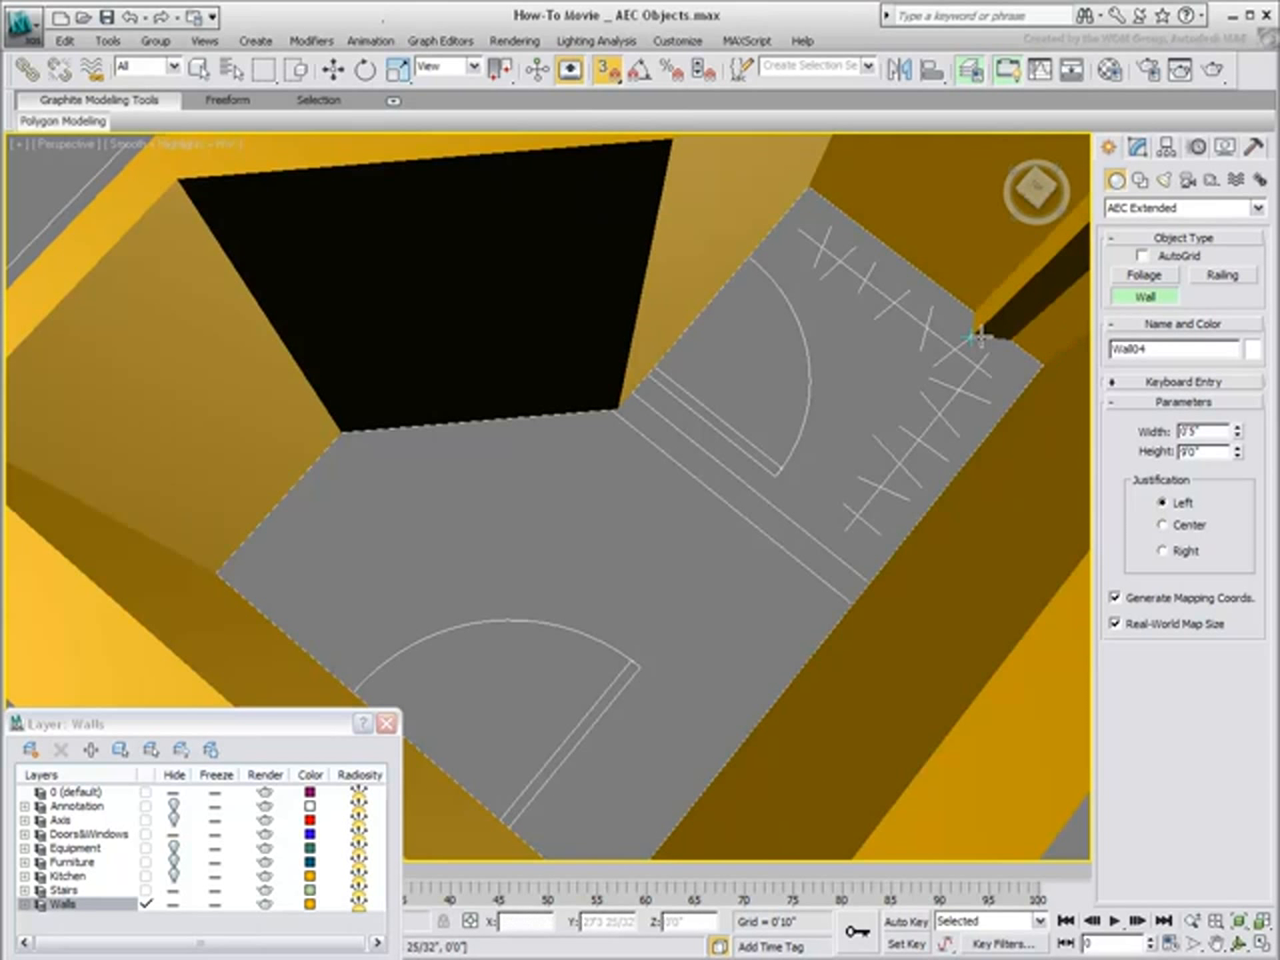
pyautogui.rightClick(920, 351)
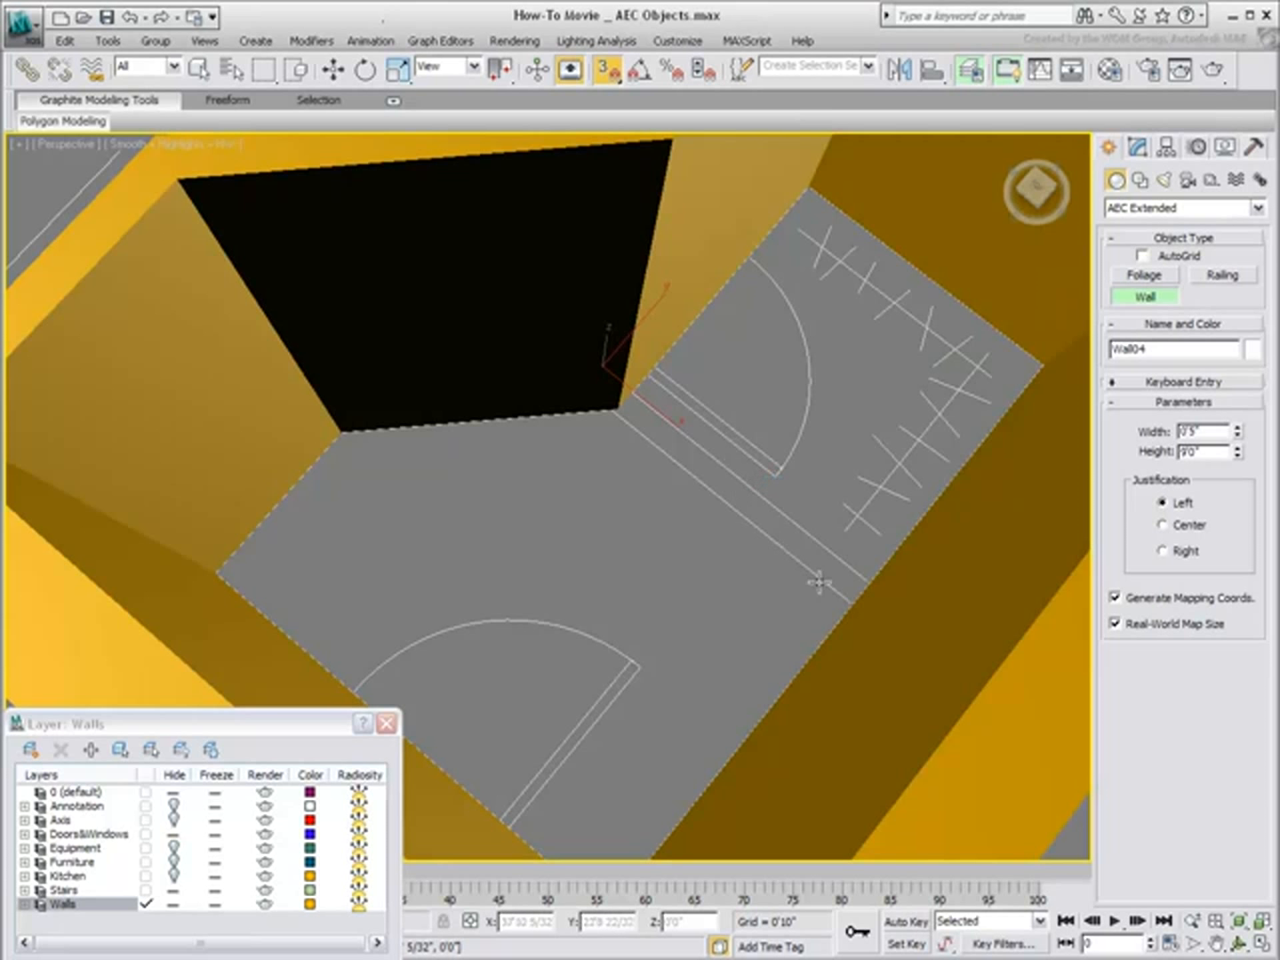
# Draw the wall between the closet and the entry, from the long exterior wall to the bend in the angled partition.
pyautogui.click(836, 602)
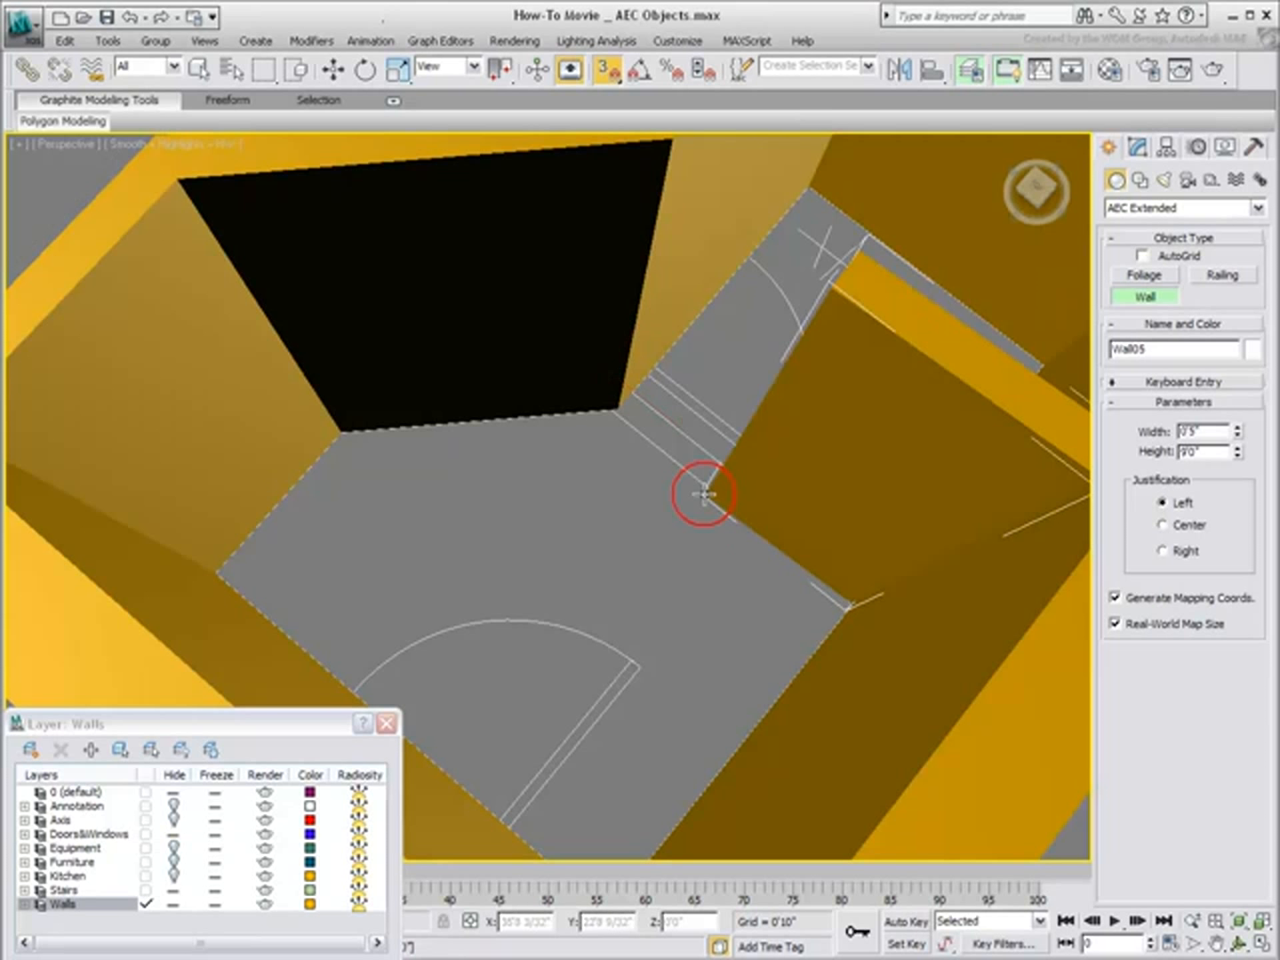
pyautogui.click(606, 407)
pyautogui.rightClick(600, 547)
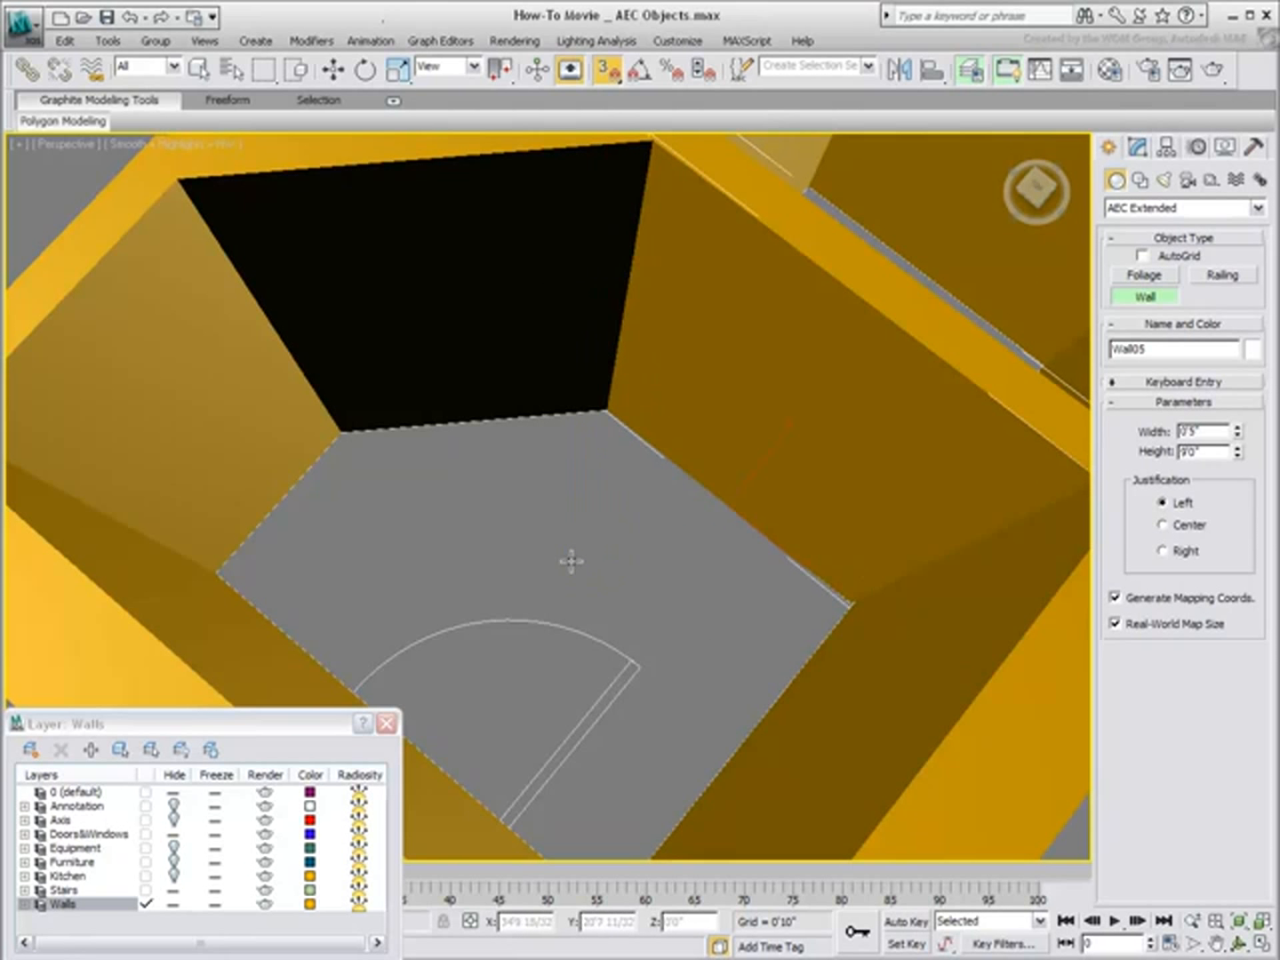
# Turn on See-Through display for the Walls layer in its layer properties.
pyautogui.scroll(-3, 564, 563)
pyautogui.keyDown('alt'); pyautogui.moveTo(517, 552); pyautogui.dragTo(638, 491, button='middle'); pyautogui.keyUp('alt')
pyautogui.moveTo(381, 373); pyautogui.dragTo(642, 673, button='middle')
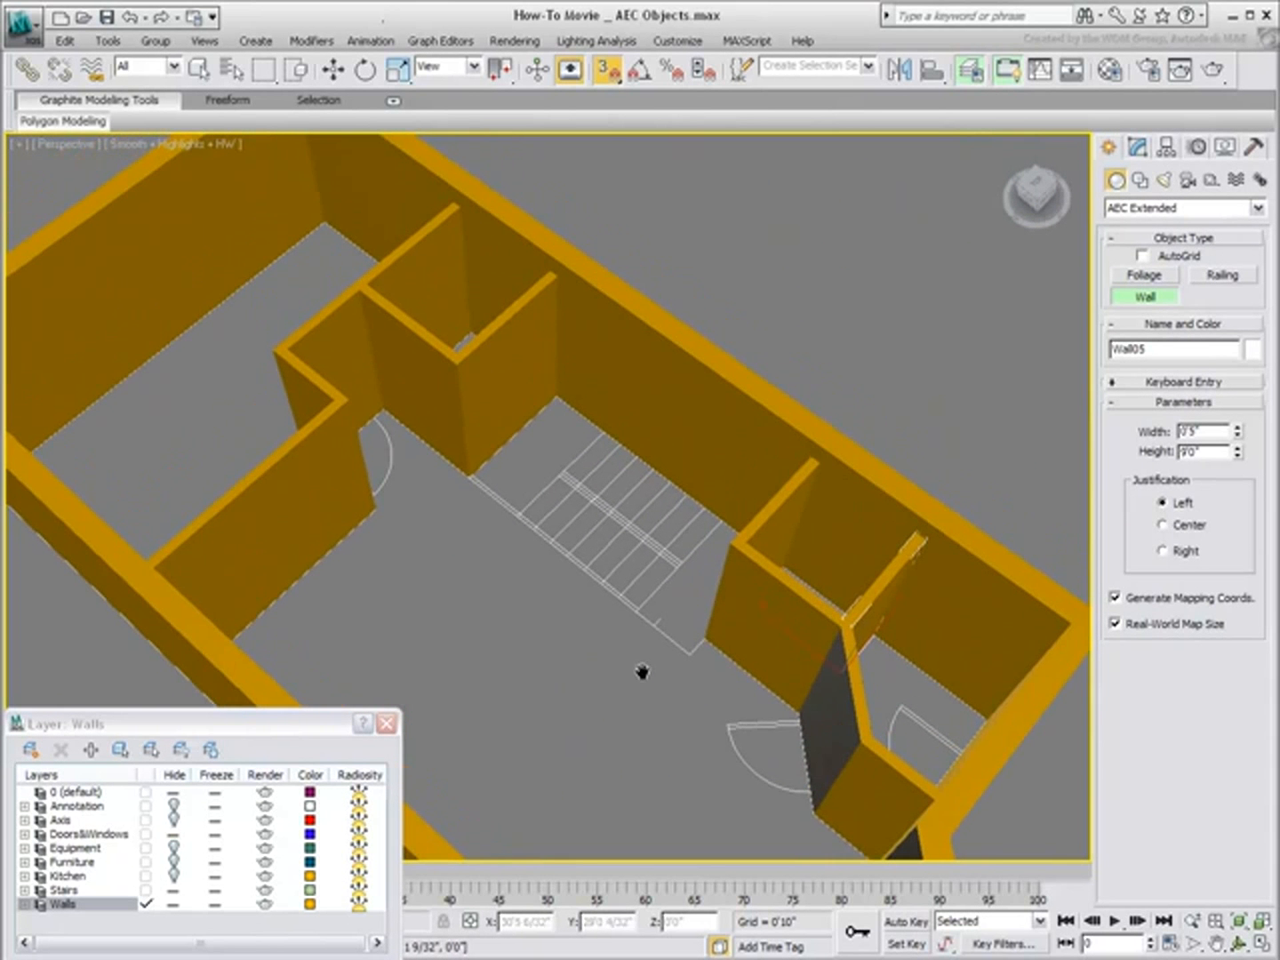
pyautogui.scroll(-3, 589, 607)
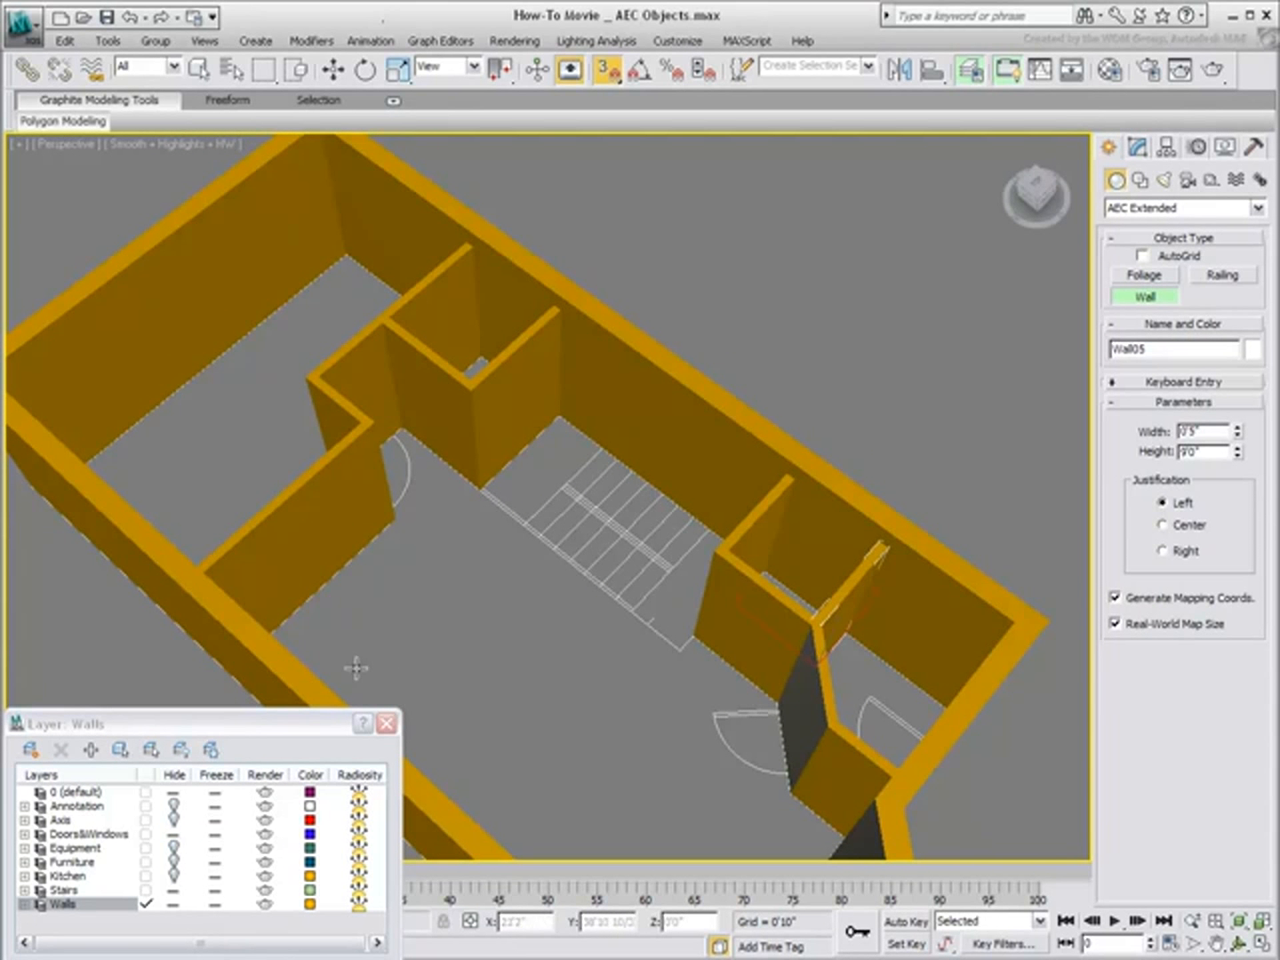
pyautogui.moveTo(270, 729); pyautogui.dragTo(550, 352)
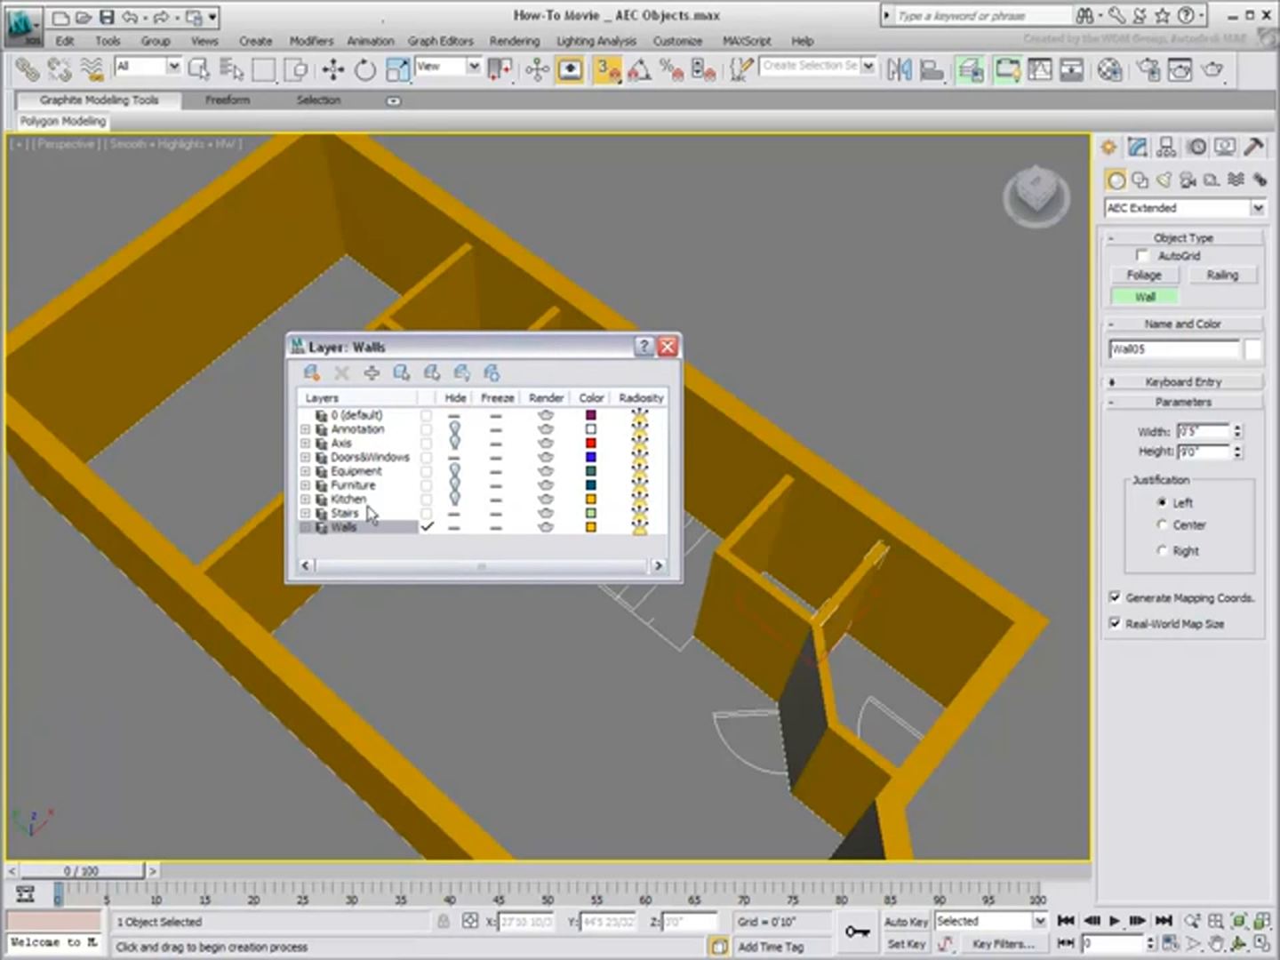
pyautogui.rightClick(360, 529)
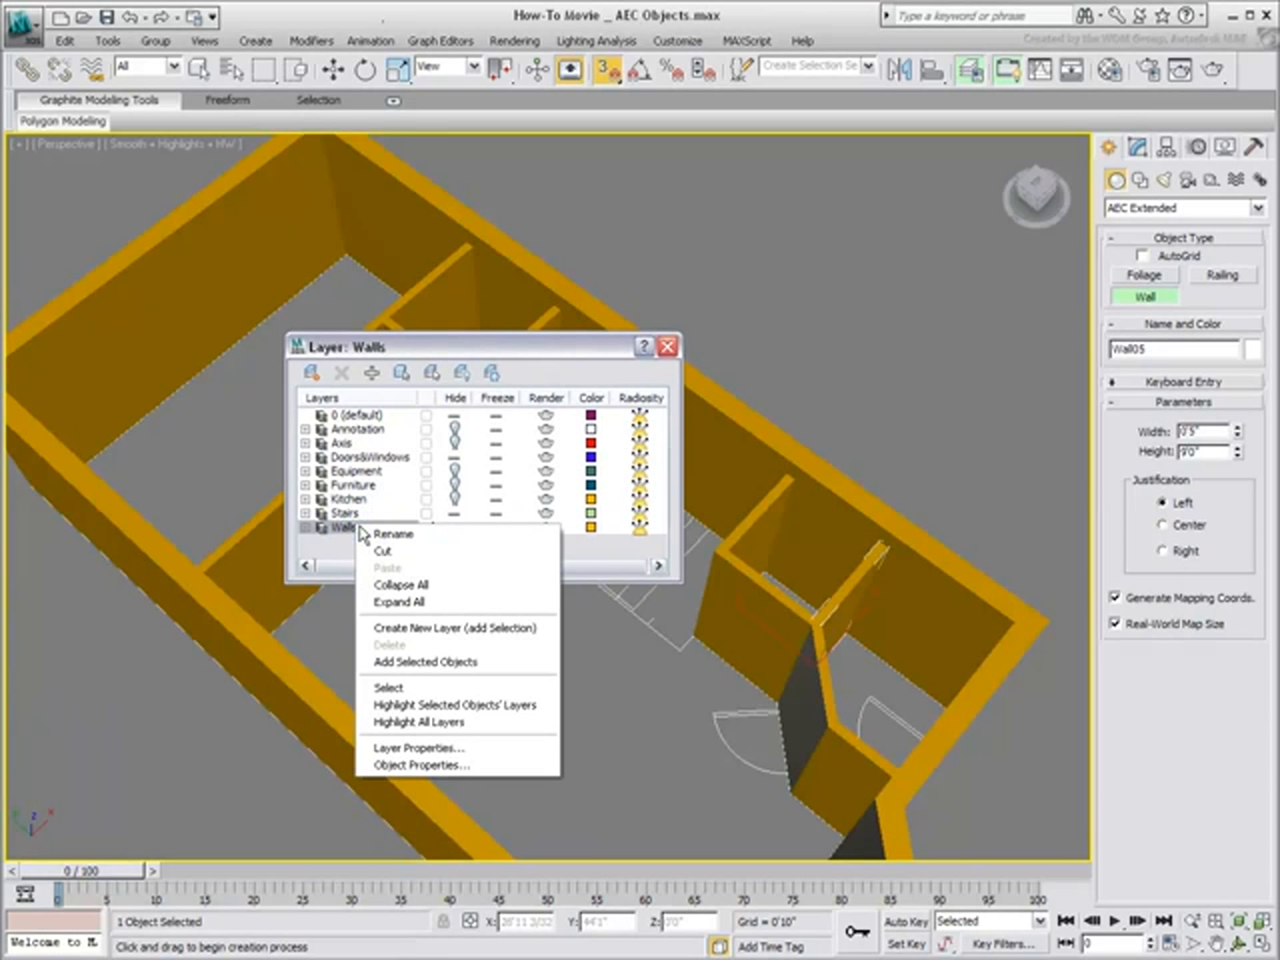
pyautogui.click(433, 751)
pyautogui.click(543, 500)
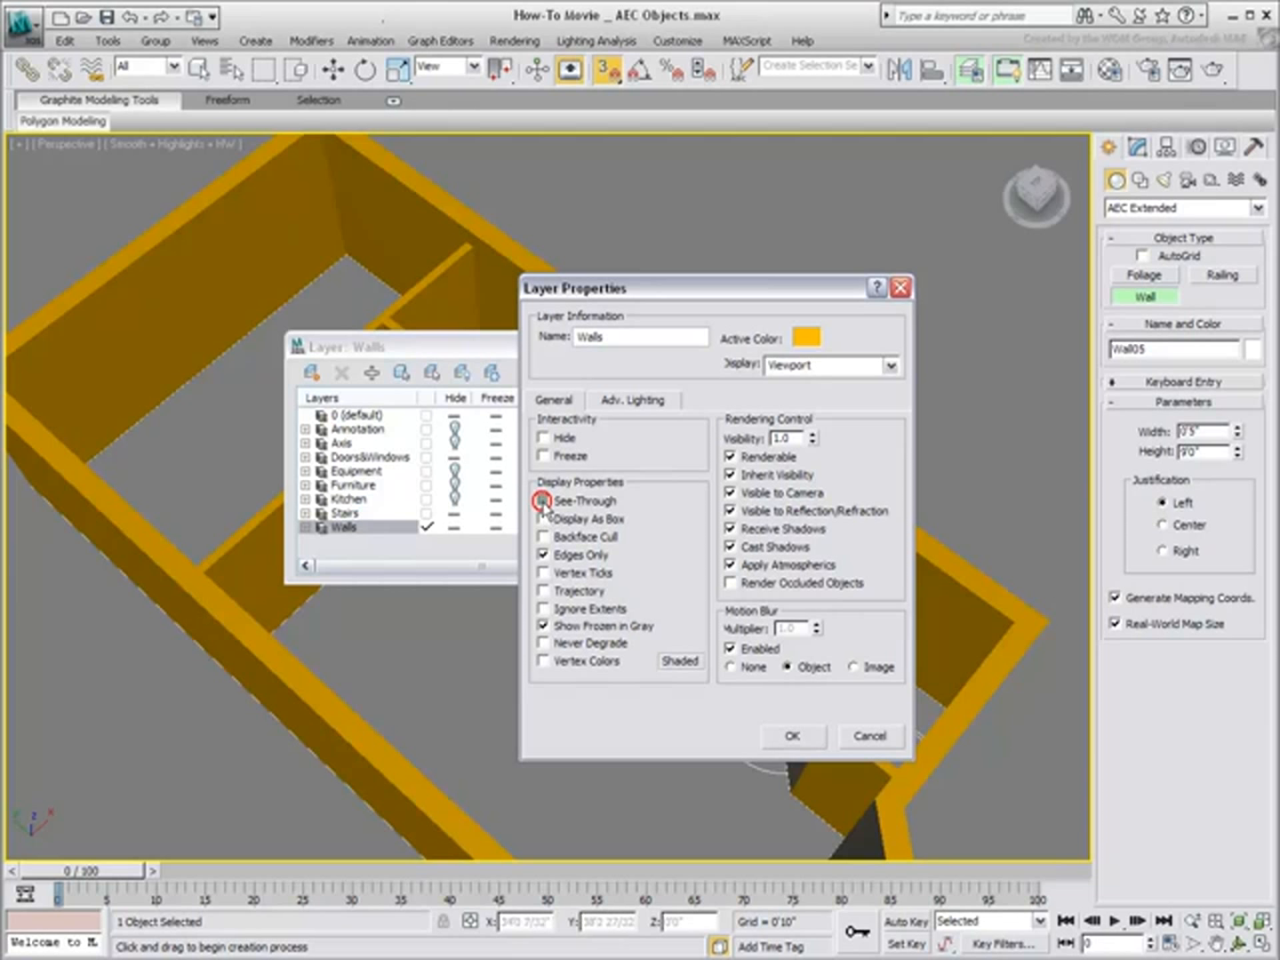
pyautogui.click(791, 742)
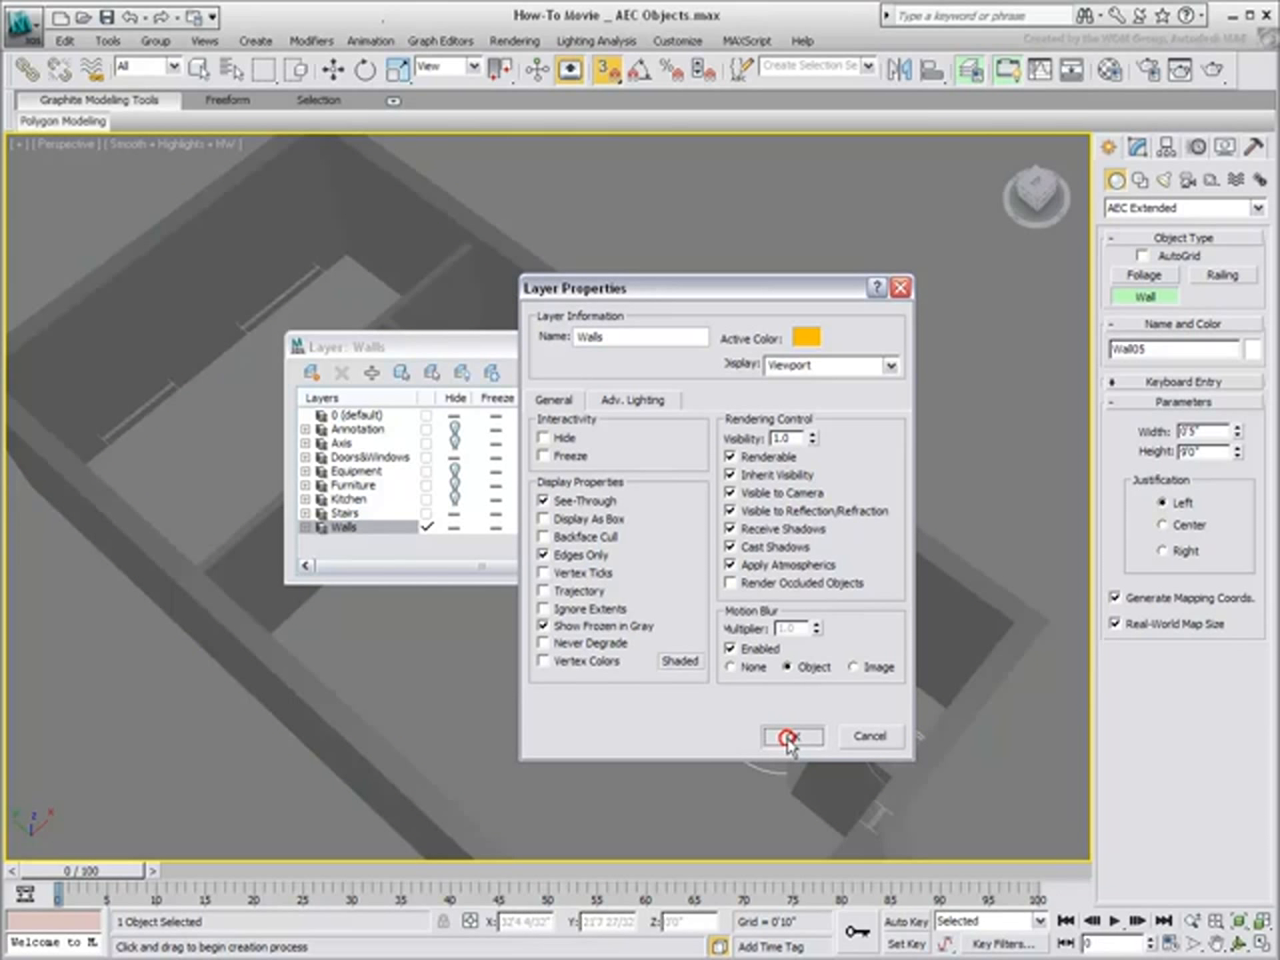
pyautogui.moveTo(526, 352); pyautogui.dragTo(247, 734)
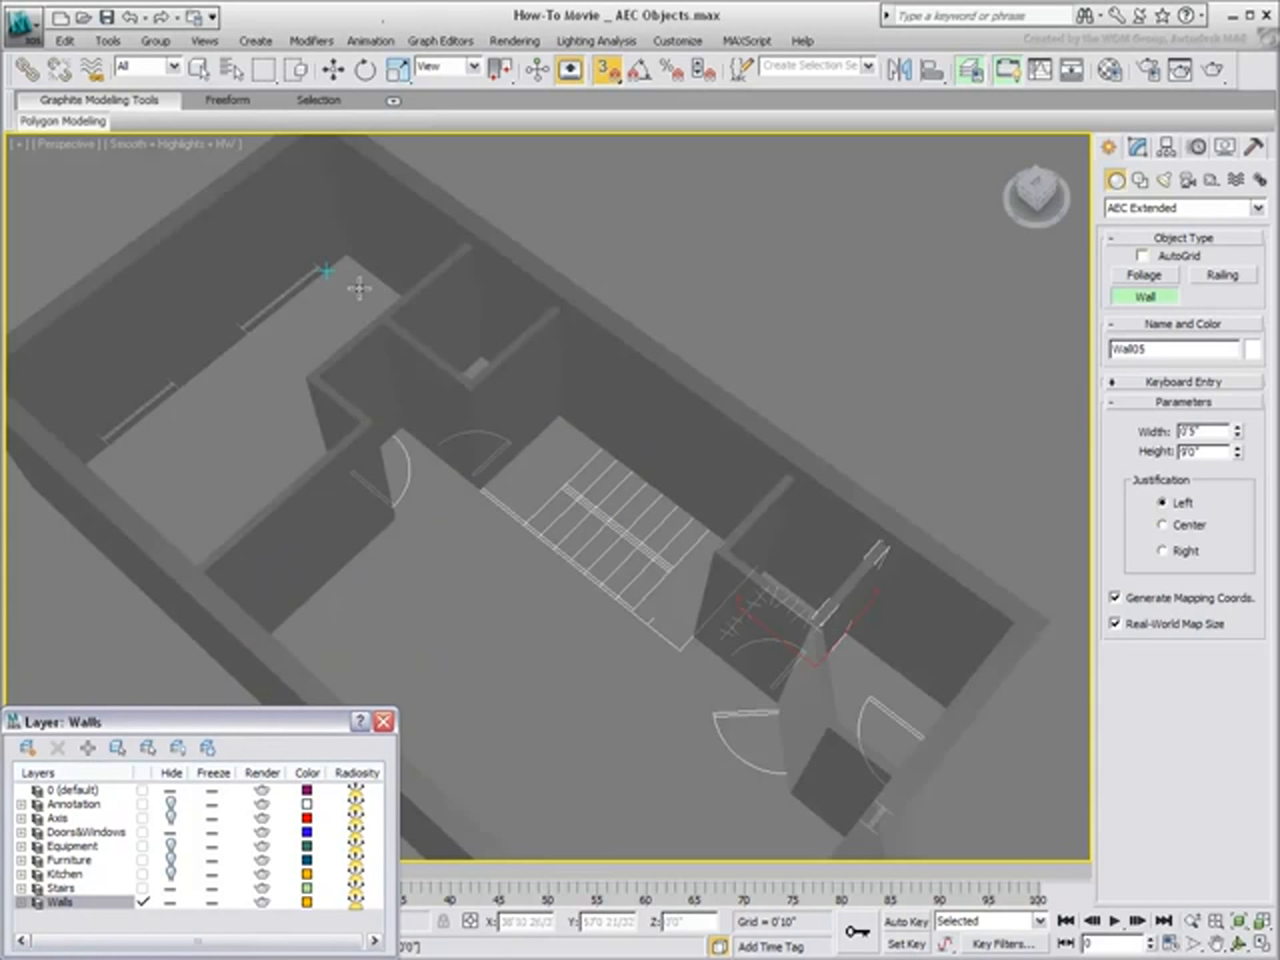
# Make Doors&Windows the current layer.
pyautogui.scroll(5, 523, 492)
pyautogui.scroll(6, 506, 572)
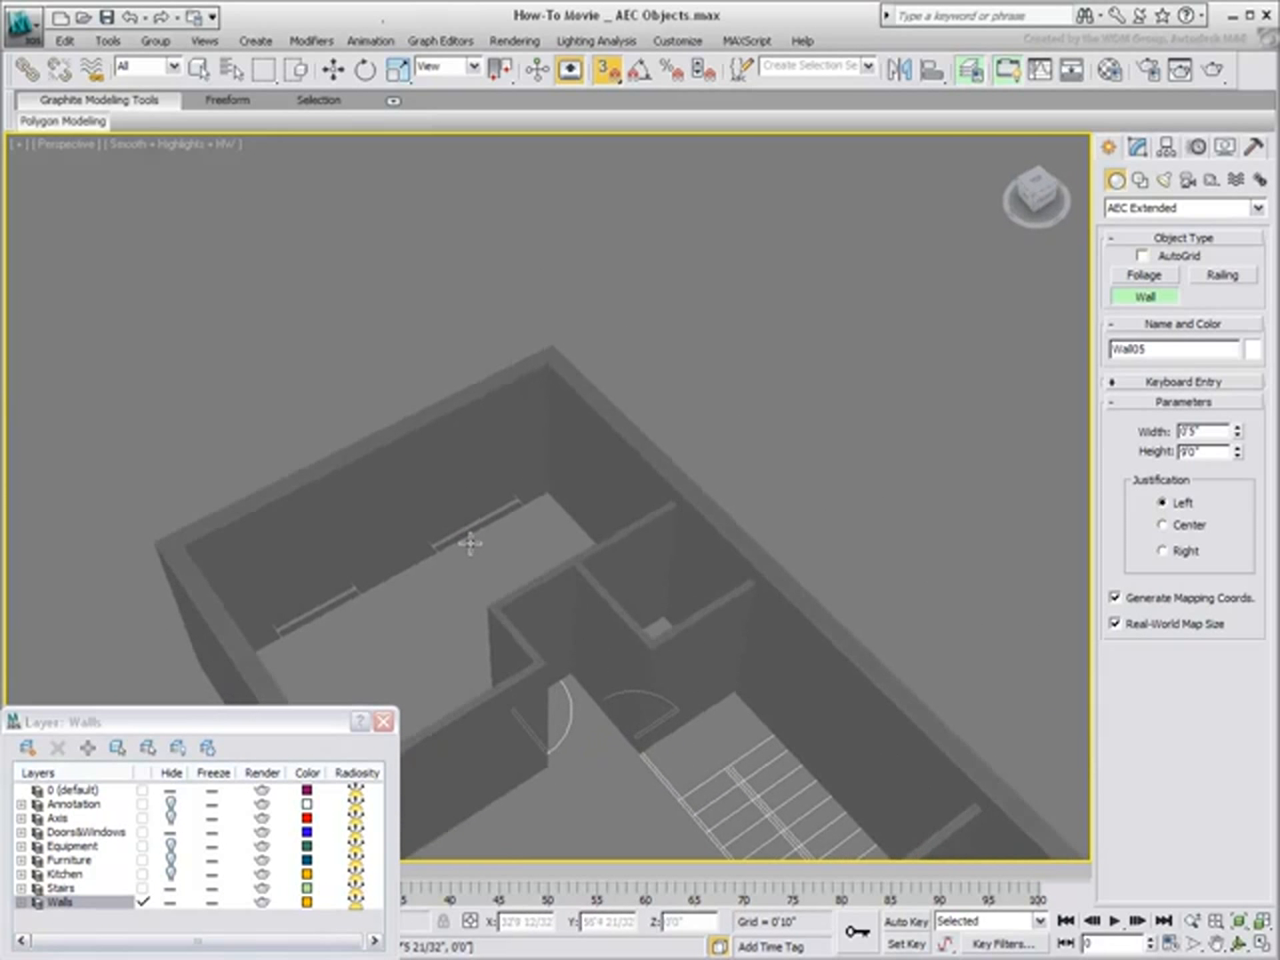
pyautogui.moveTo(443, 593); pyautogui.dragTo(691, 498, button='middle')
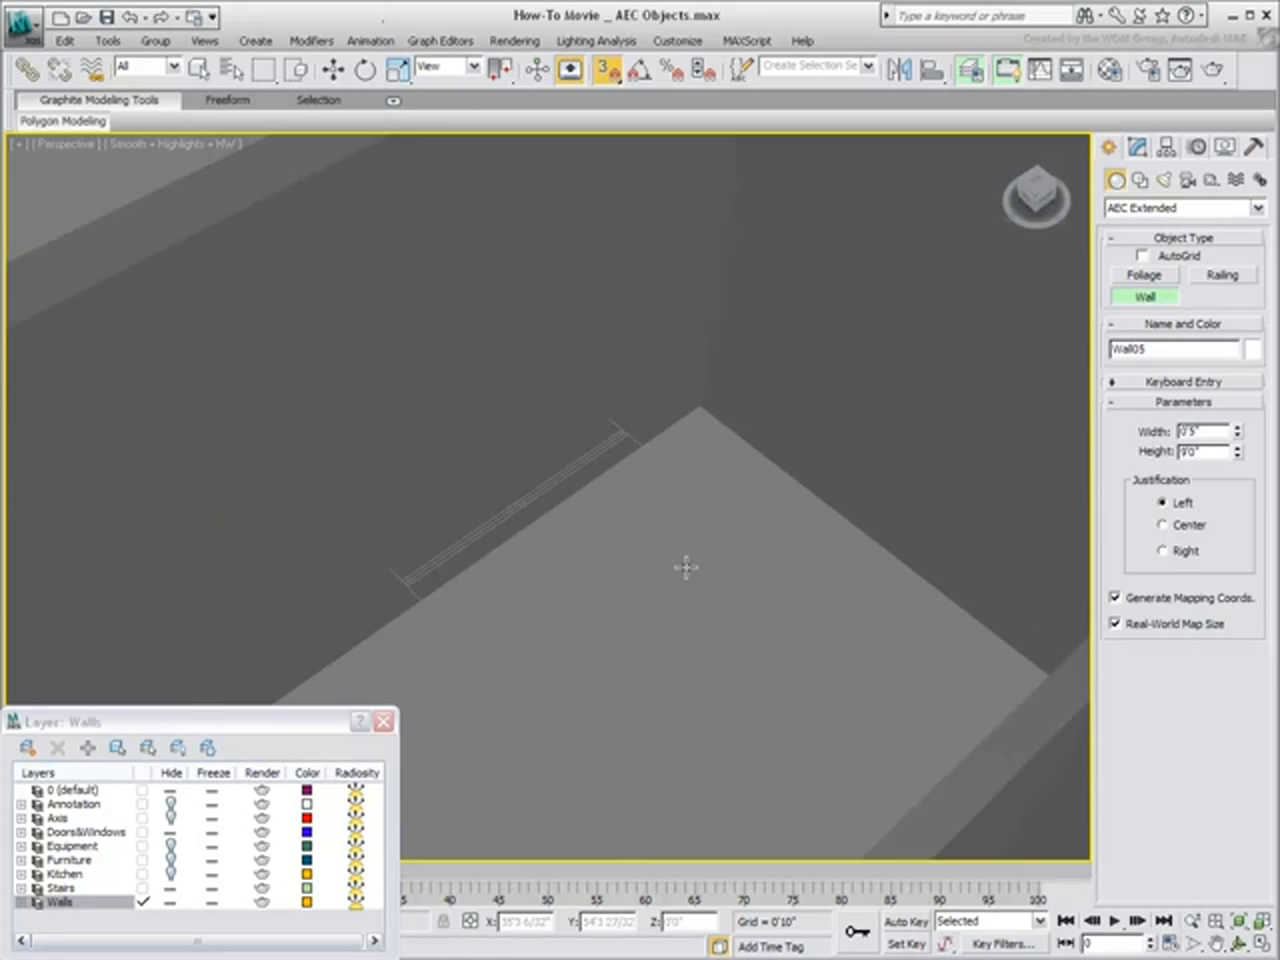
pyautogui.click(142, 831)
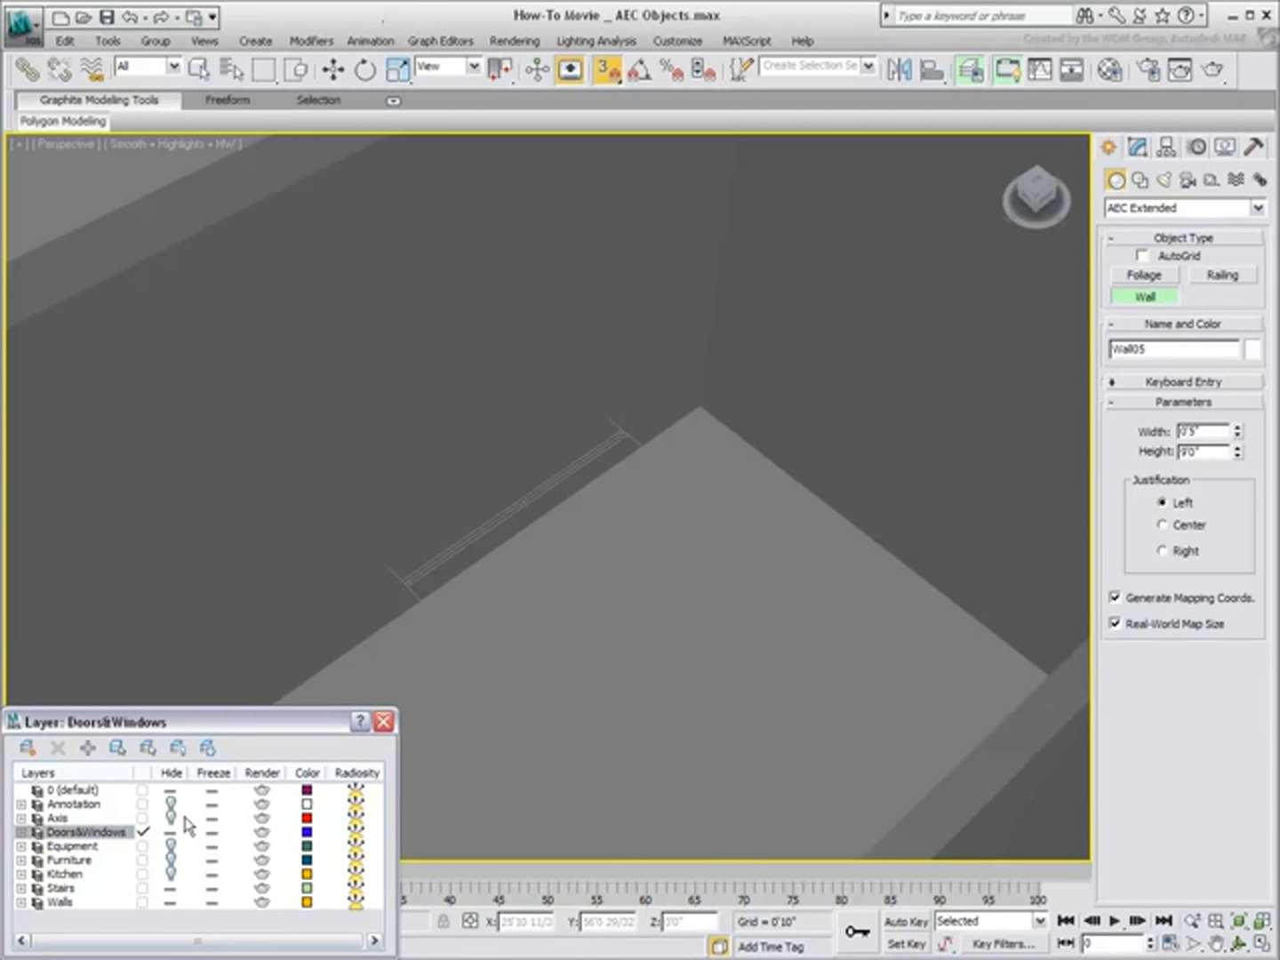
# Create a sliding door on the plan opening near the back corner, 5'8" wide, 1'0" deep and about 4'9" high.
pyautogui.click(1156, 208)
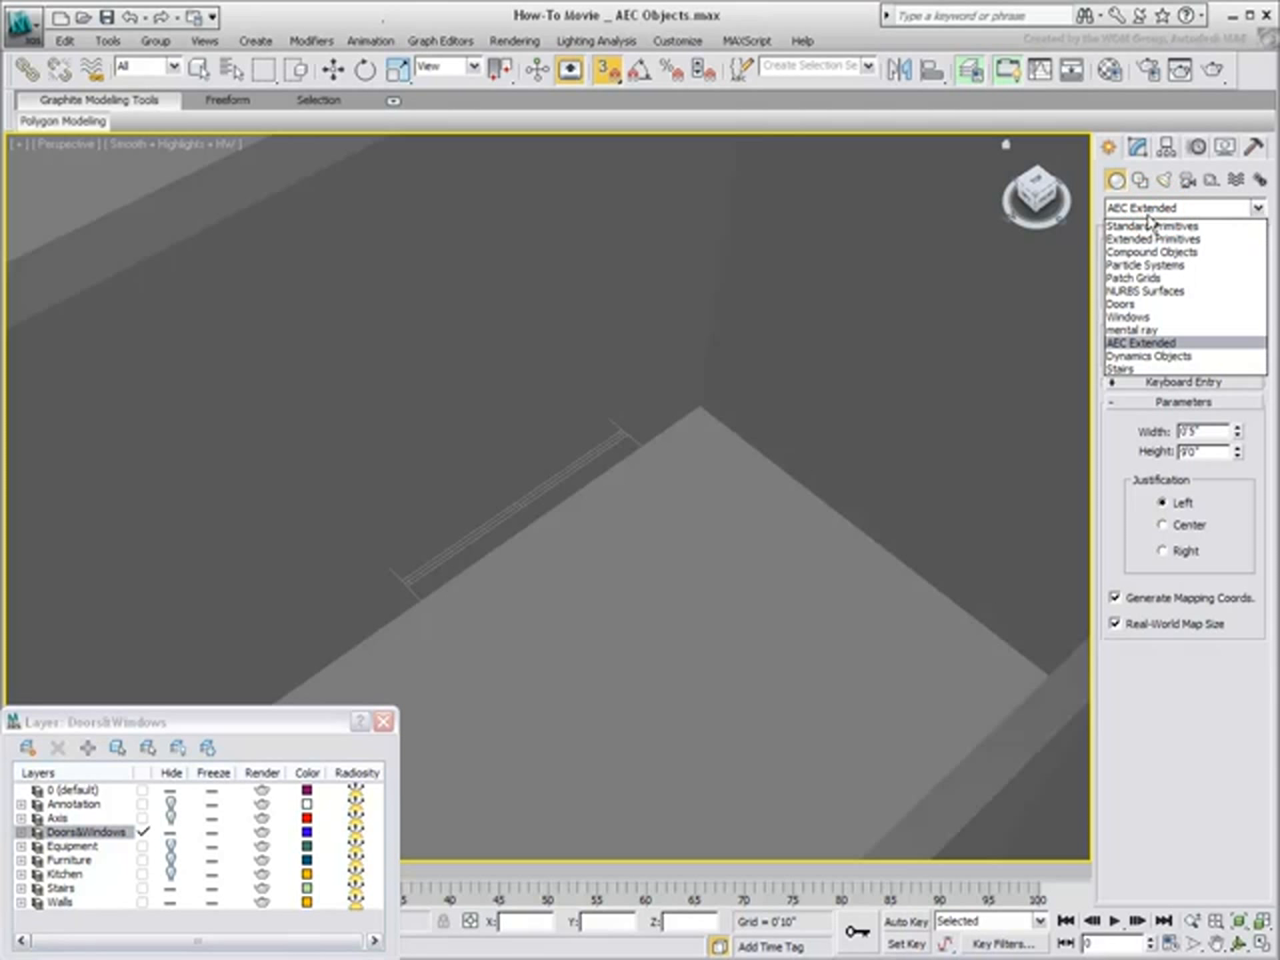
pyautogui.click(1122, 305)
pyautogui.click(1207, 276)
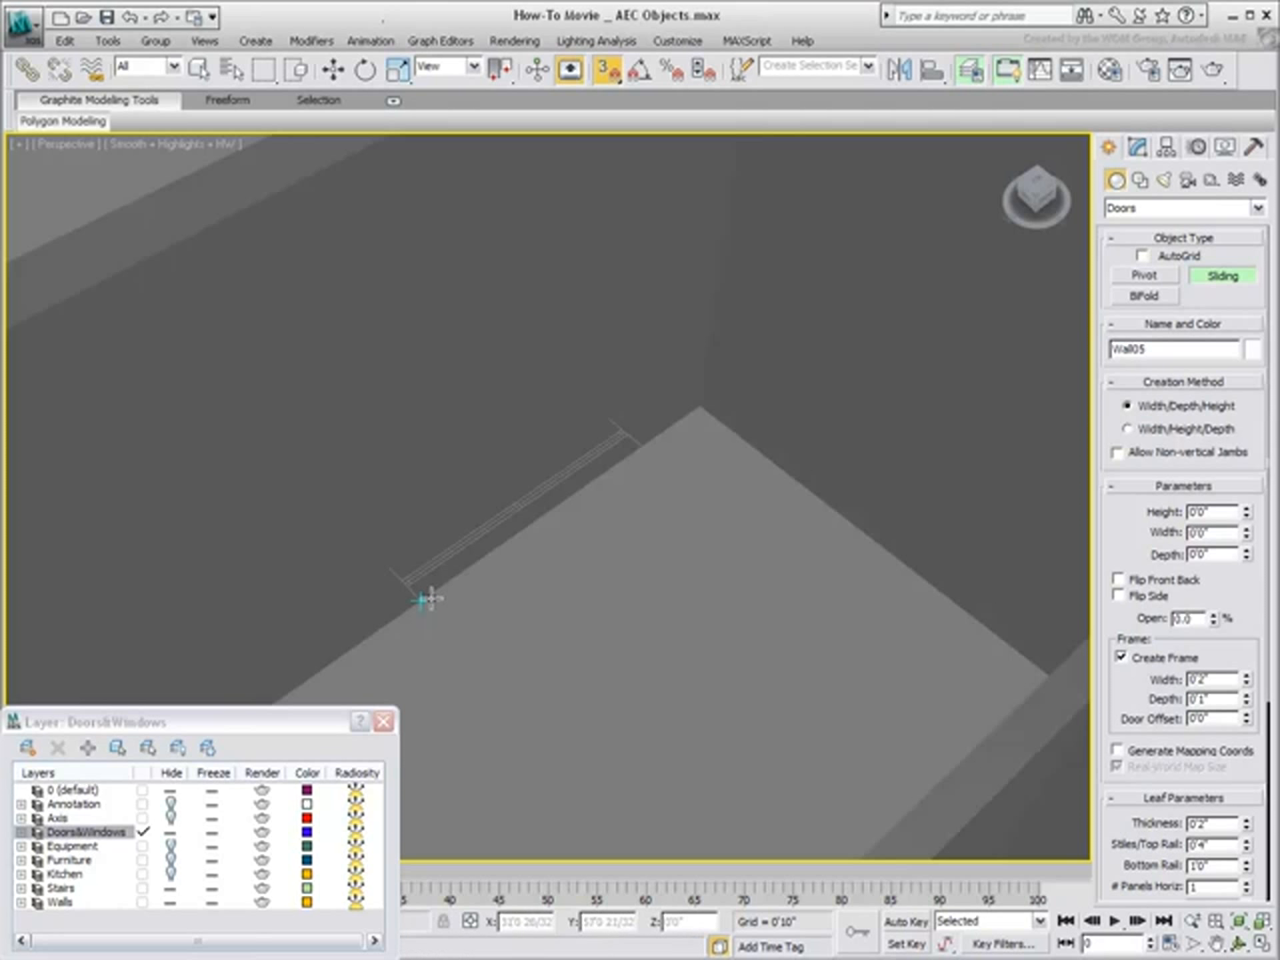
pyautogui.moveTo(420, 598); pyautogui.dragTo(645, 444)
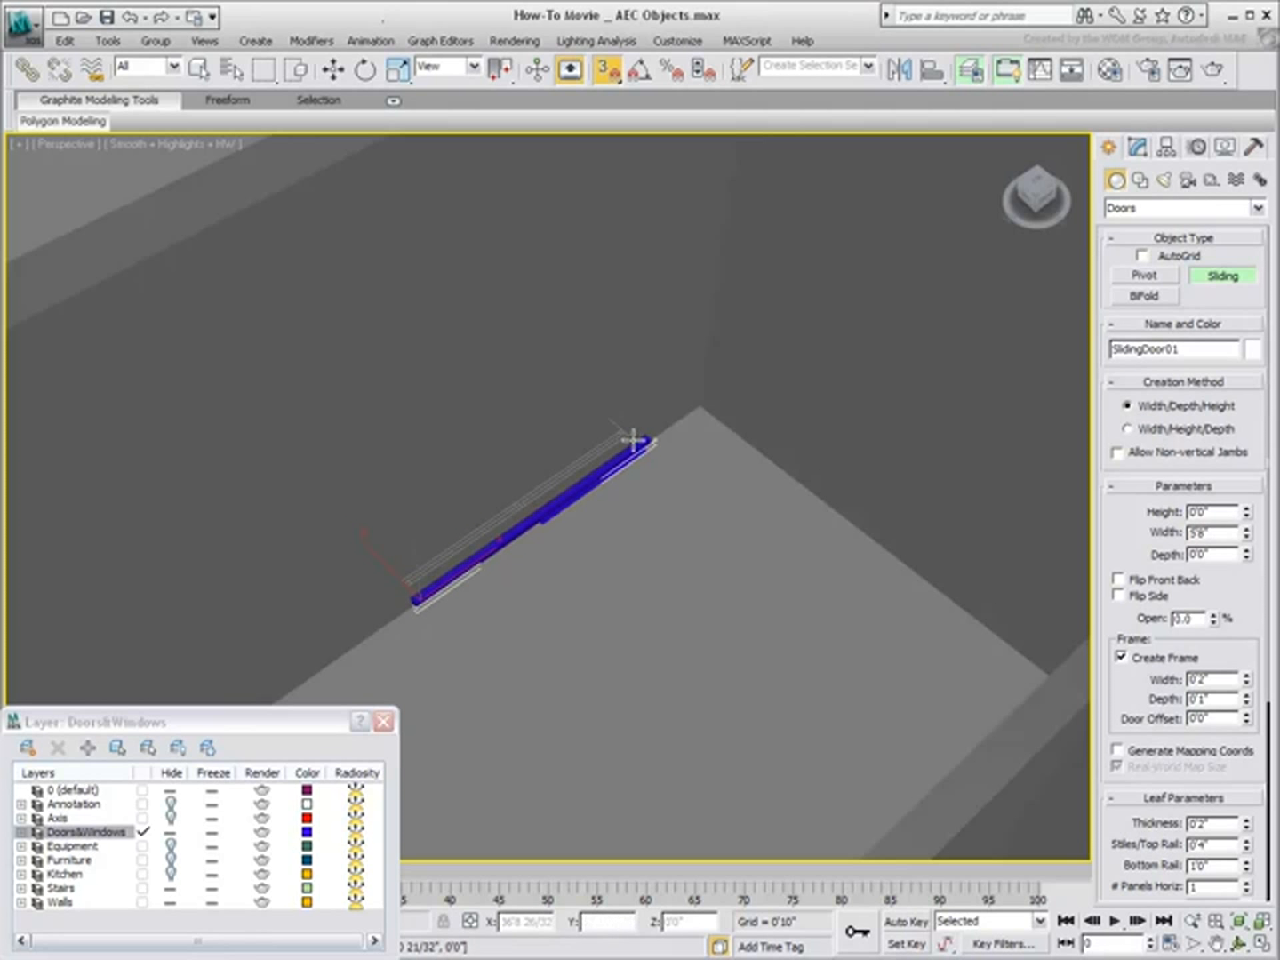
pyautogui.click(607, 422)
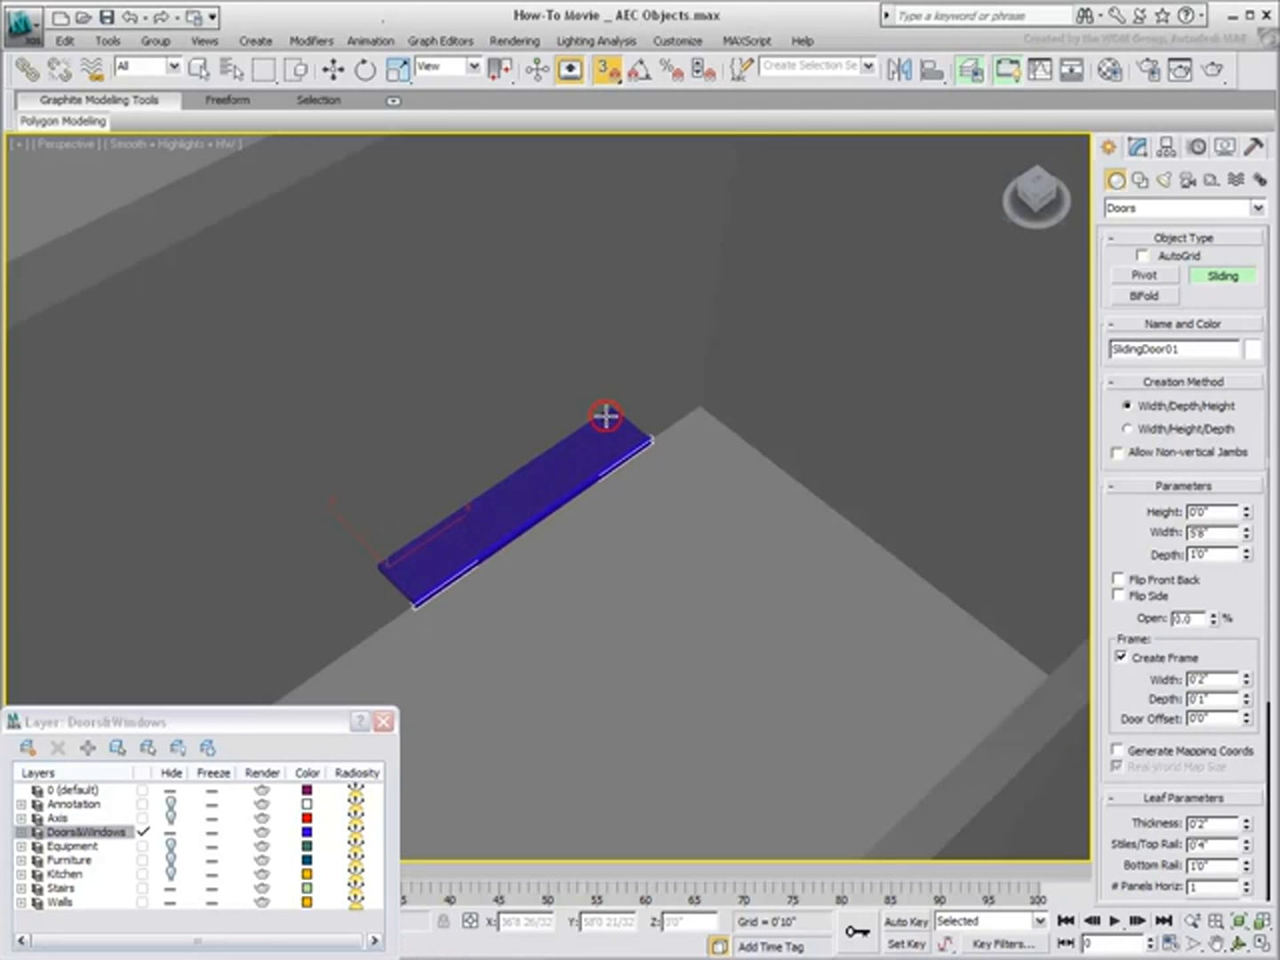
pyautogui.click(598, 189)
# Set the sliding door's height to 7'0" and open it to 67%.
pyautogui.keyDown('alt'); pyautogui.moveTo(669, 646); pyautogui.dragTo(644, 616, button='middle'); pyautogui.keyUp('alt')
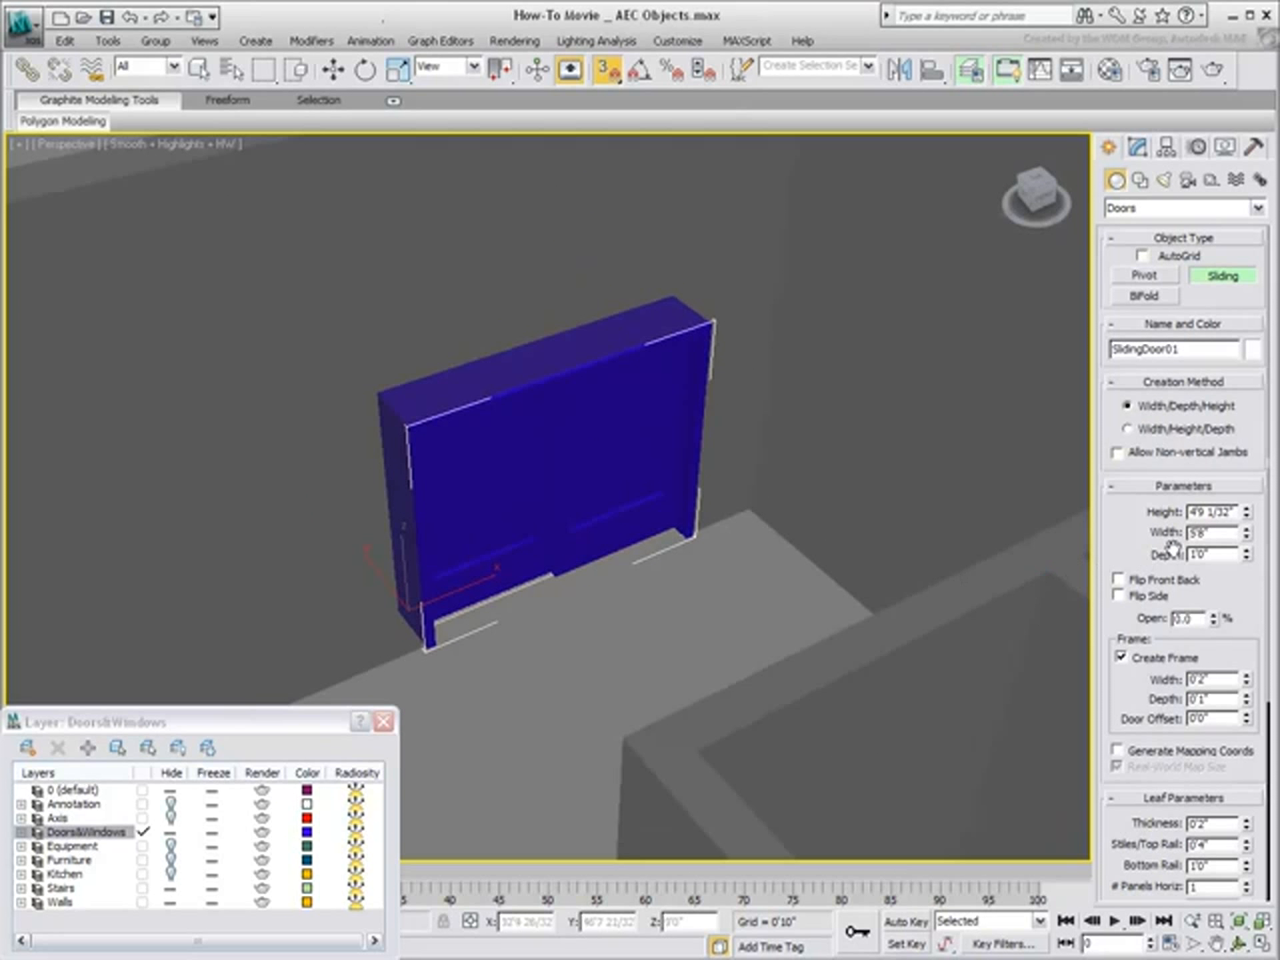
pyautogui.doubleClick(1163, 513)
pyautogui.write("7'")
pyautogui.press('Return')
pyautogui.keyDown('alt'); pyautogui.moveTo(751, 557); pyautogui.dragTo(757, 628, button='middle'); pyautogui.keyUp('alt')
pyautogui.moveTo(1214, 623); pyautogui.dragTo(1207, 556)
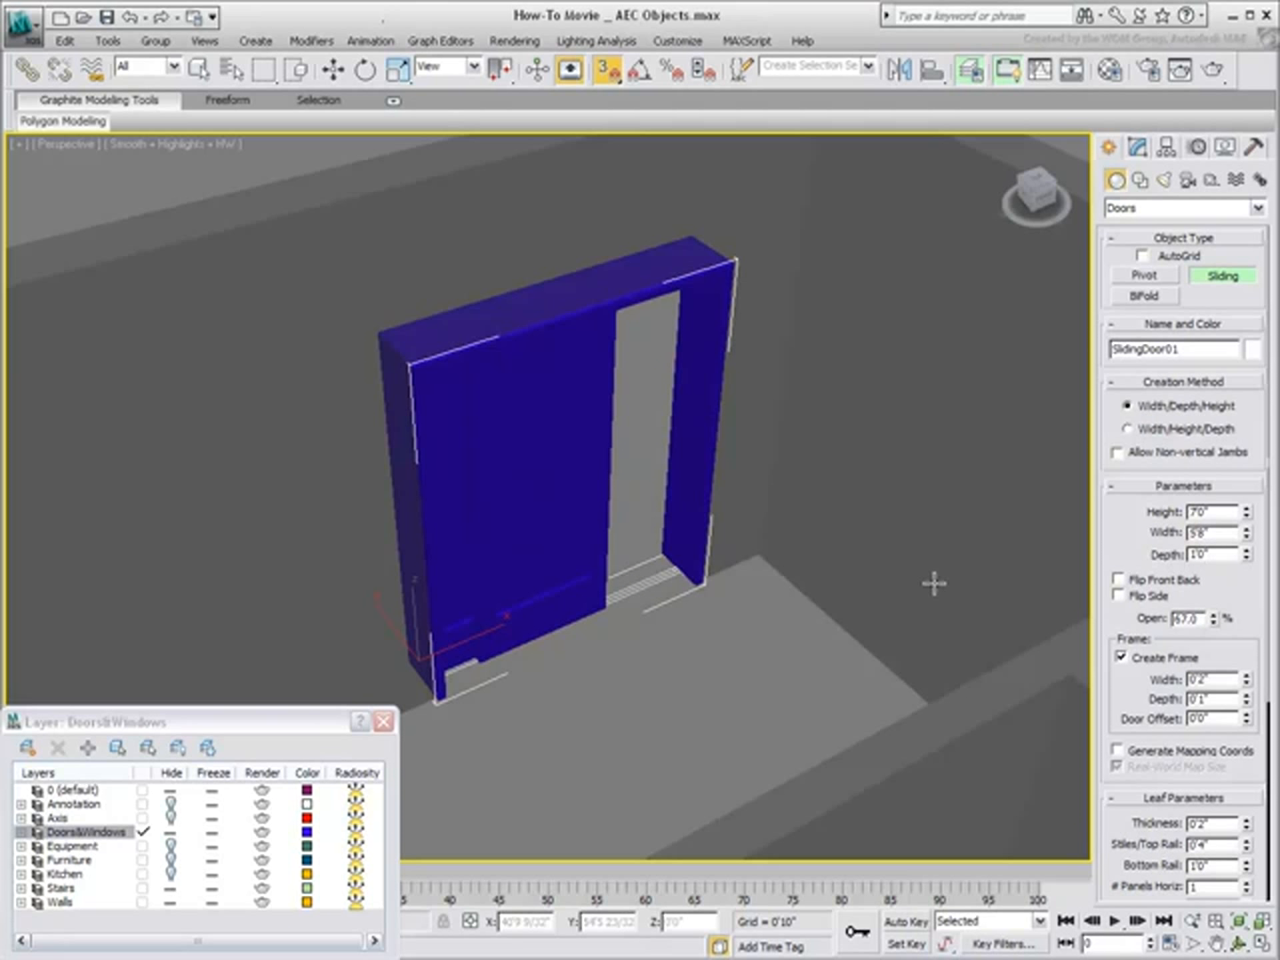
# Create a pivot door at the small room's opening beside the stairs, 2'8" wide, 0'5" deep and about 5'6" high.
pyautogui.moveTo(686, 652); pyautogui.dragTo(577, 636, button='middle')
pyautogui.scroll(-3, 577, 635)
pyautogui.keyDown('alt'); pyautogui.moveTo(587, 773); pyautogui.dragTo(683, 786, button='middle'); pyautogui.keyUp('alt')
pyautogui.scroll(1, 633, 778)
pyautogui.scroll(2, 705, 766)
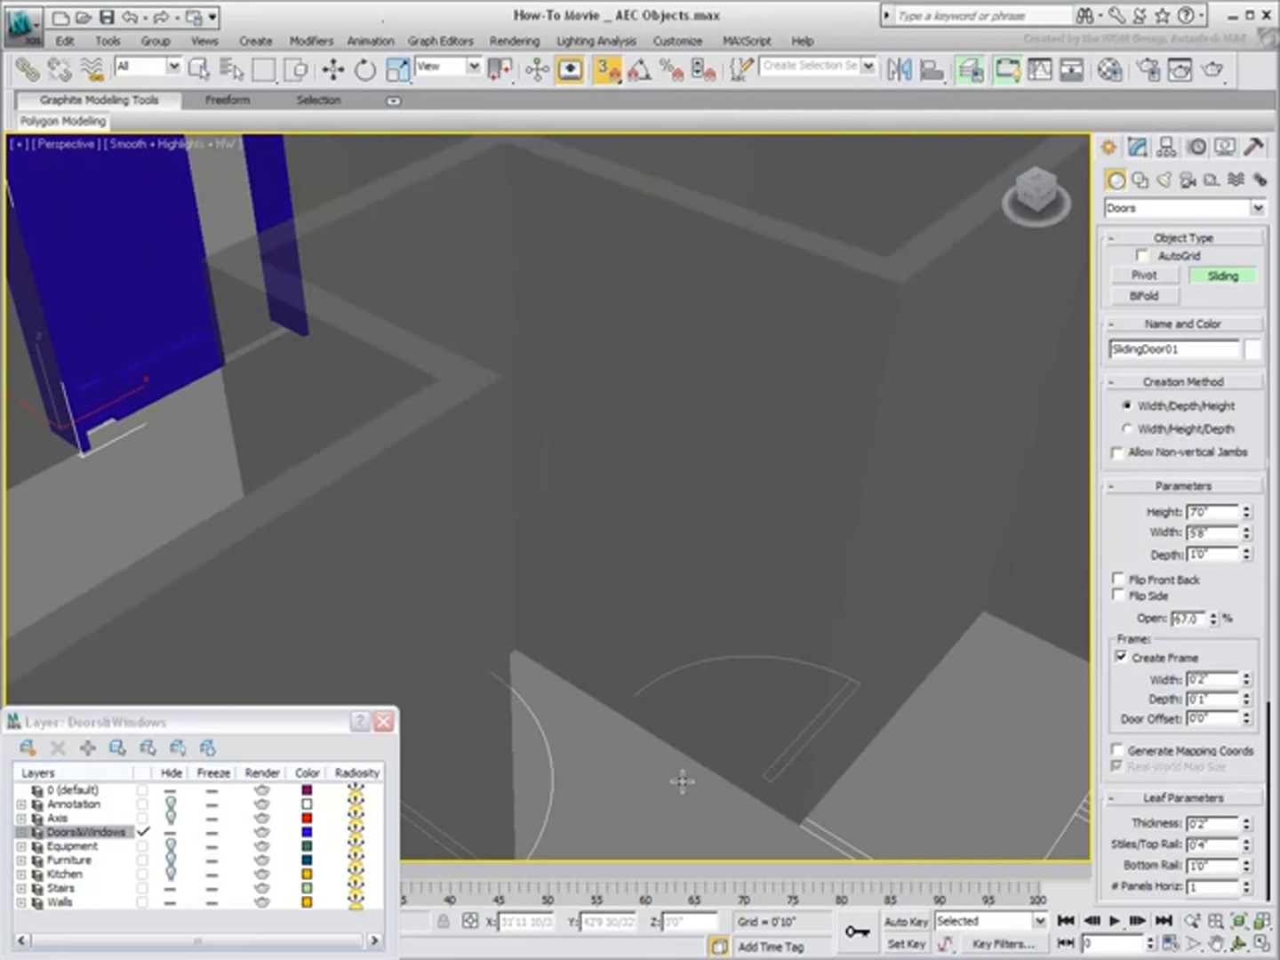
pyautogui.click(1148, 277)
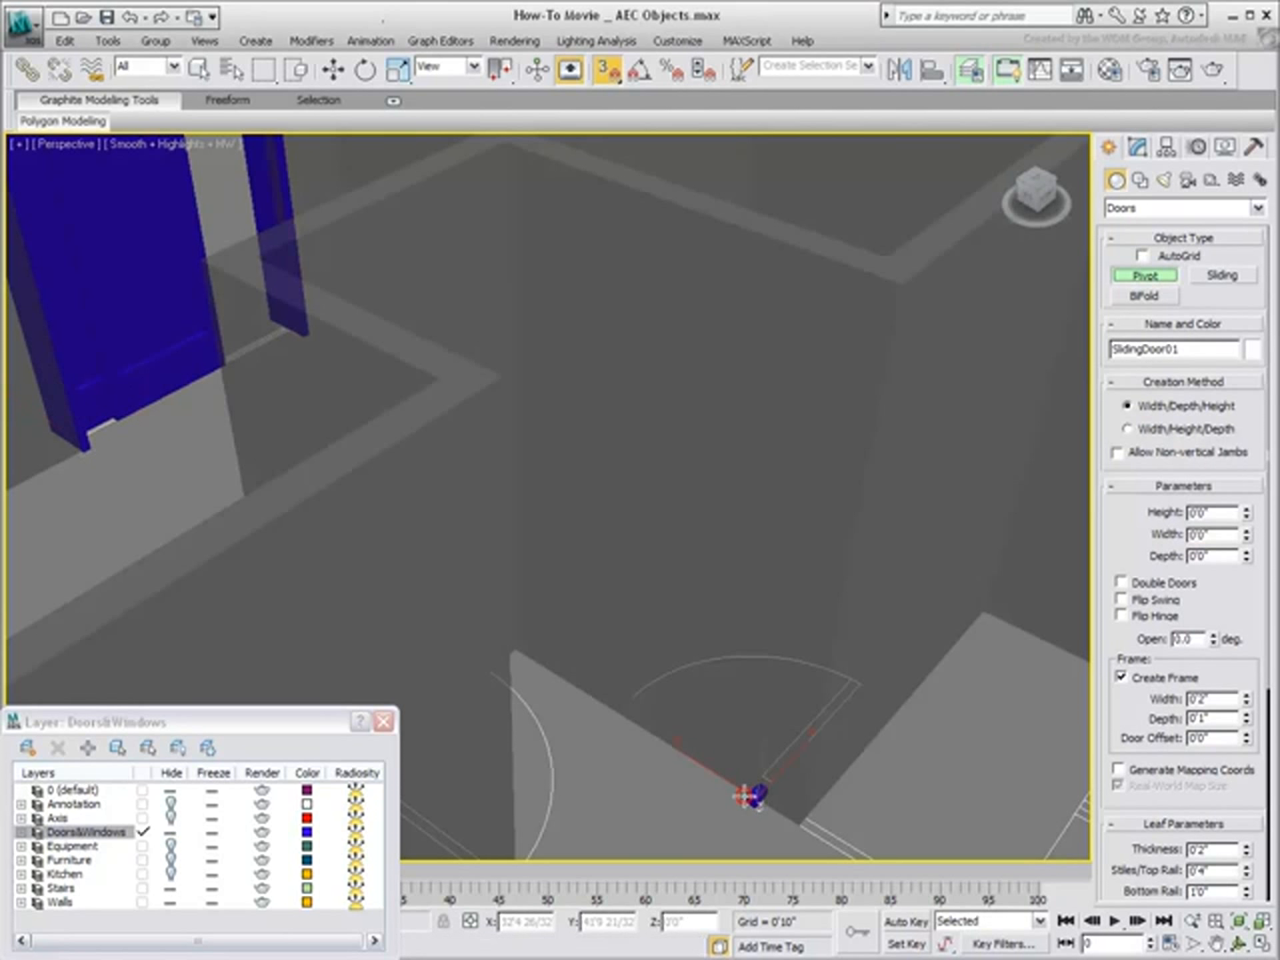
pyautogui.moveTo(756, 804); pyautogui.dragTo(610, 705)
pyautogui.click(632, 696)
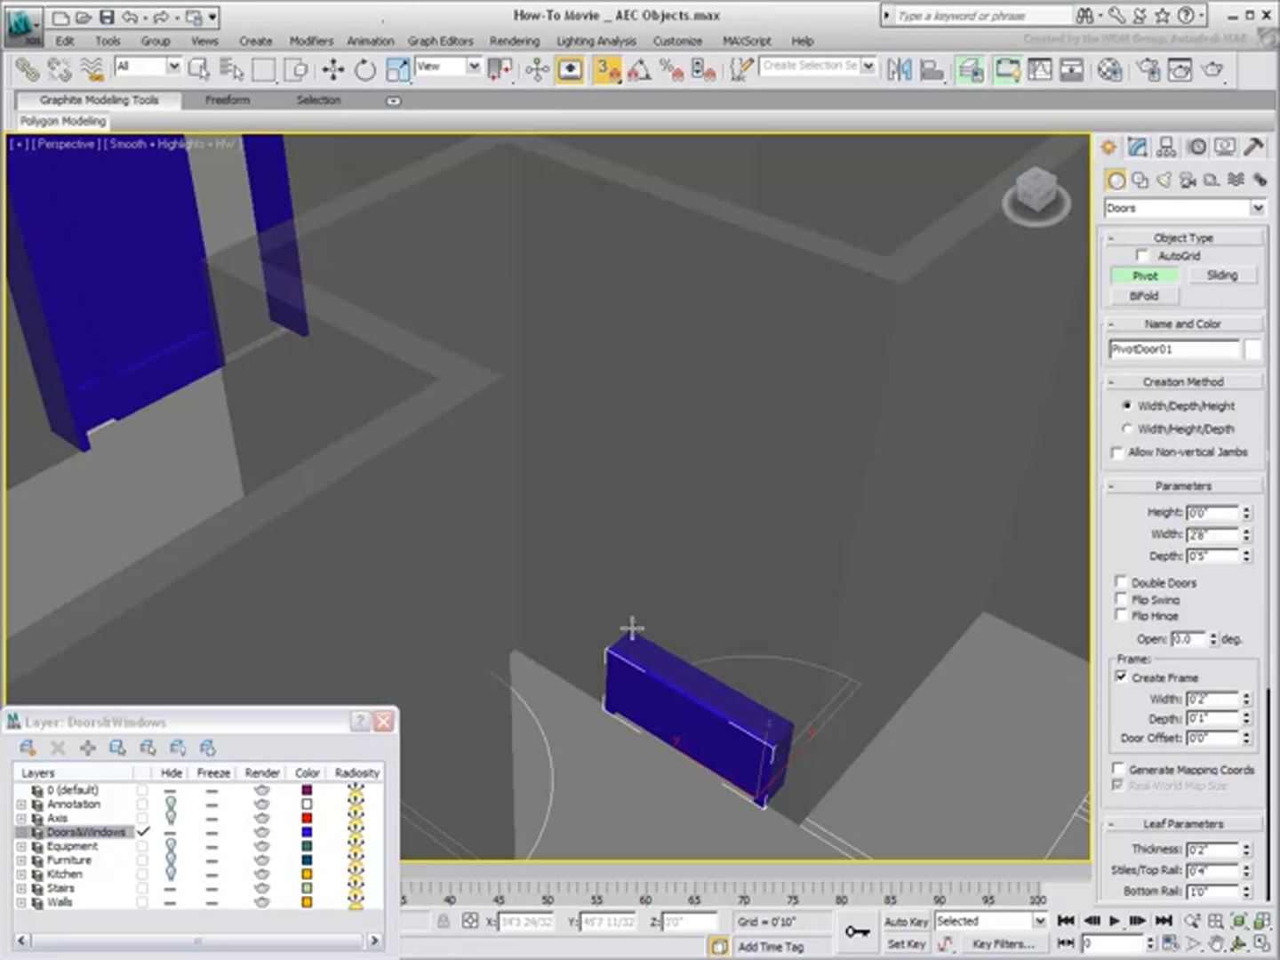
pyautogui.click(631, 358)
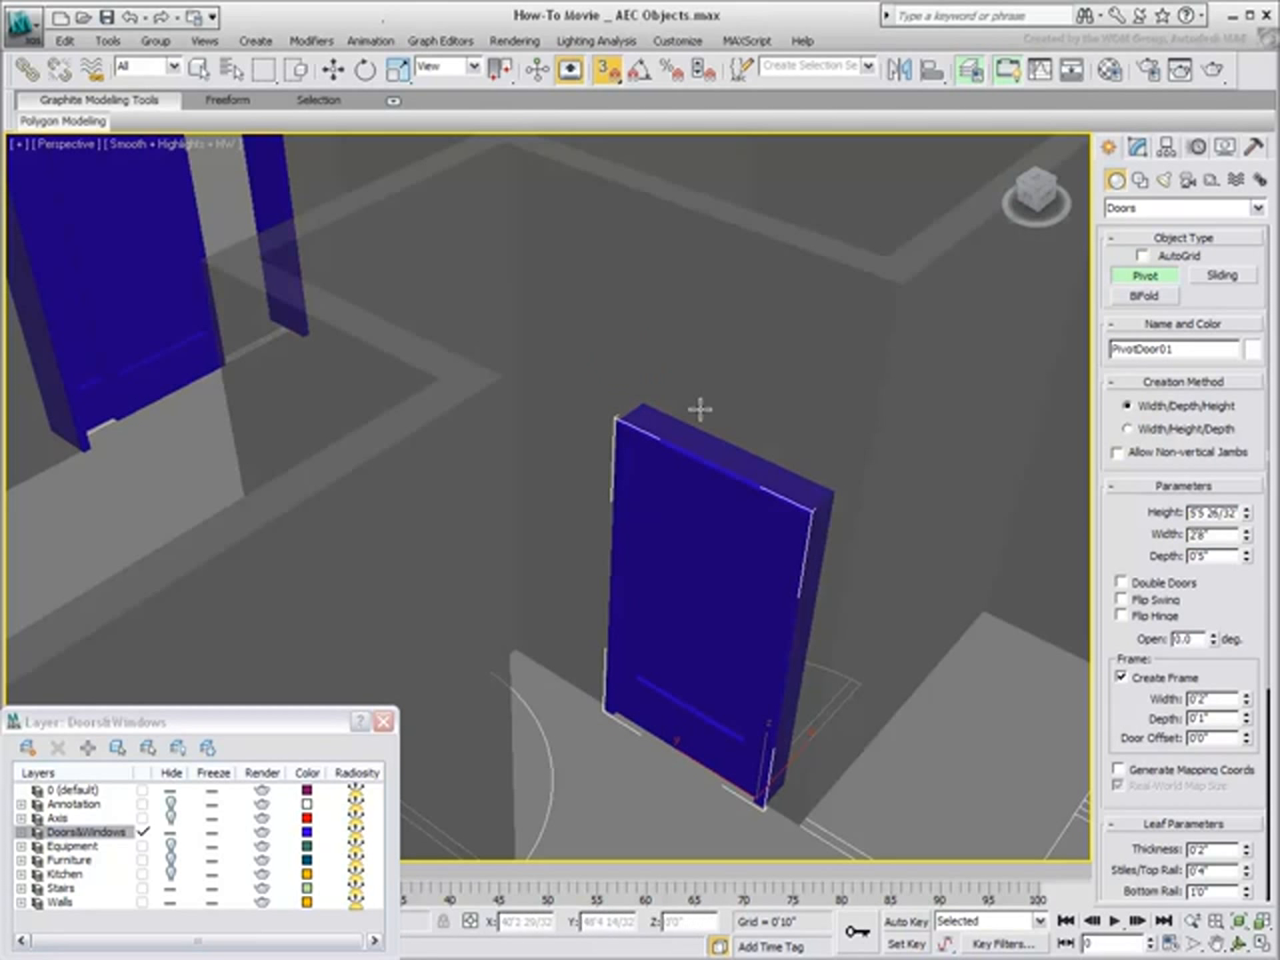
# Try the hinge and double-door options on the pivot door, keeping only Flip Swing on, and open the door to 48.5 degrees.
pyautogui.moveTo(1214, 642); pyautogui.dragTo(1203, 513)
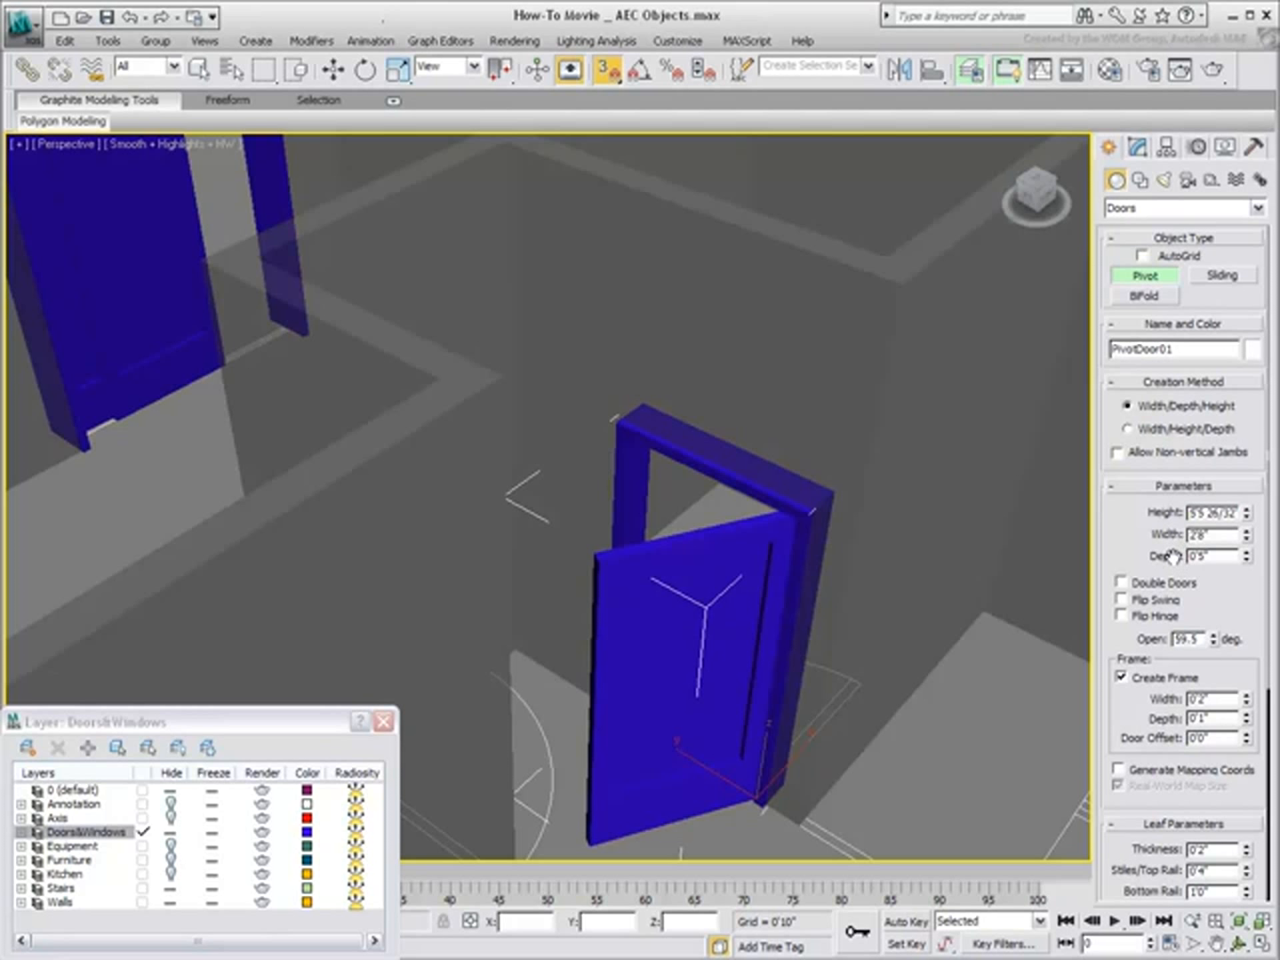
pyautogui.click(1120, 614)
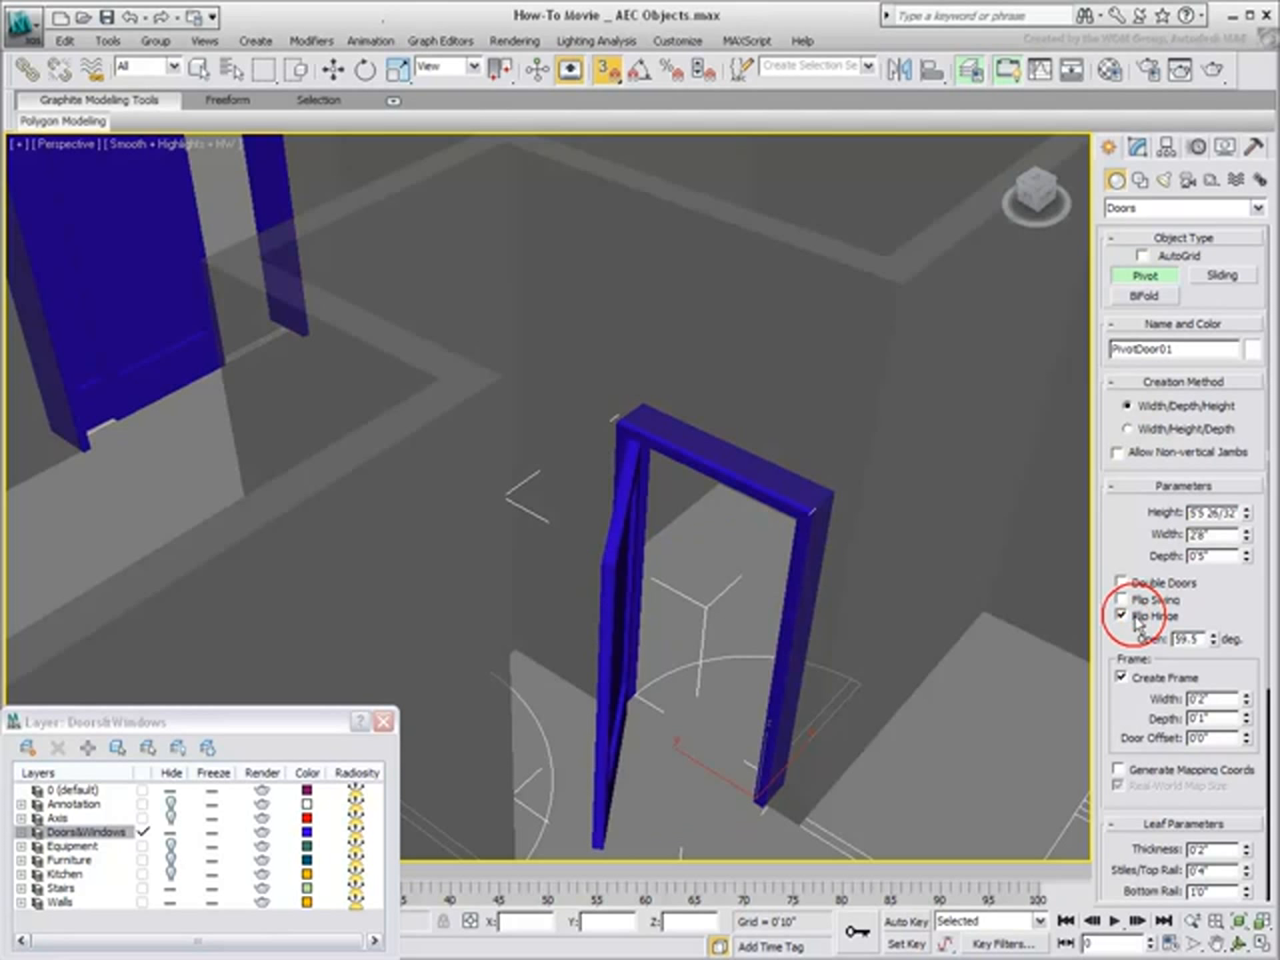
pyautogui.click(1134, 603)
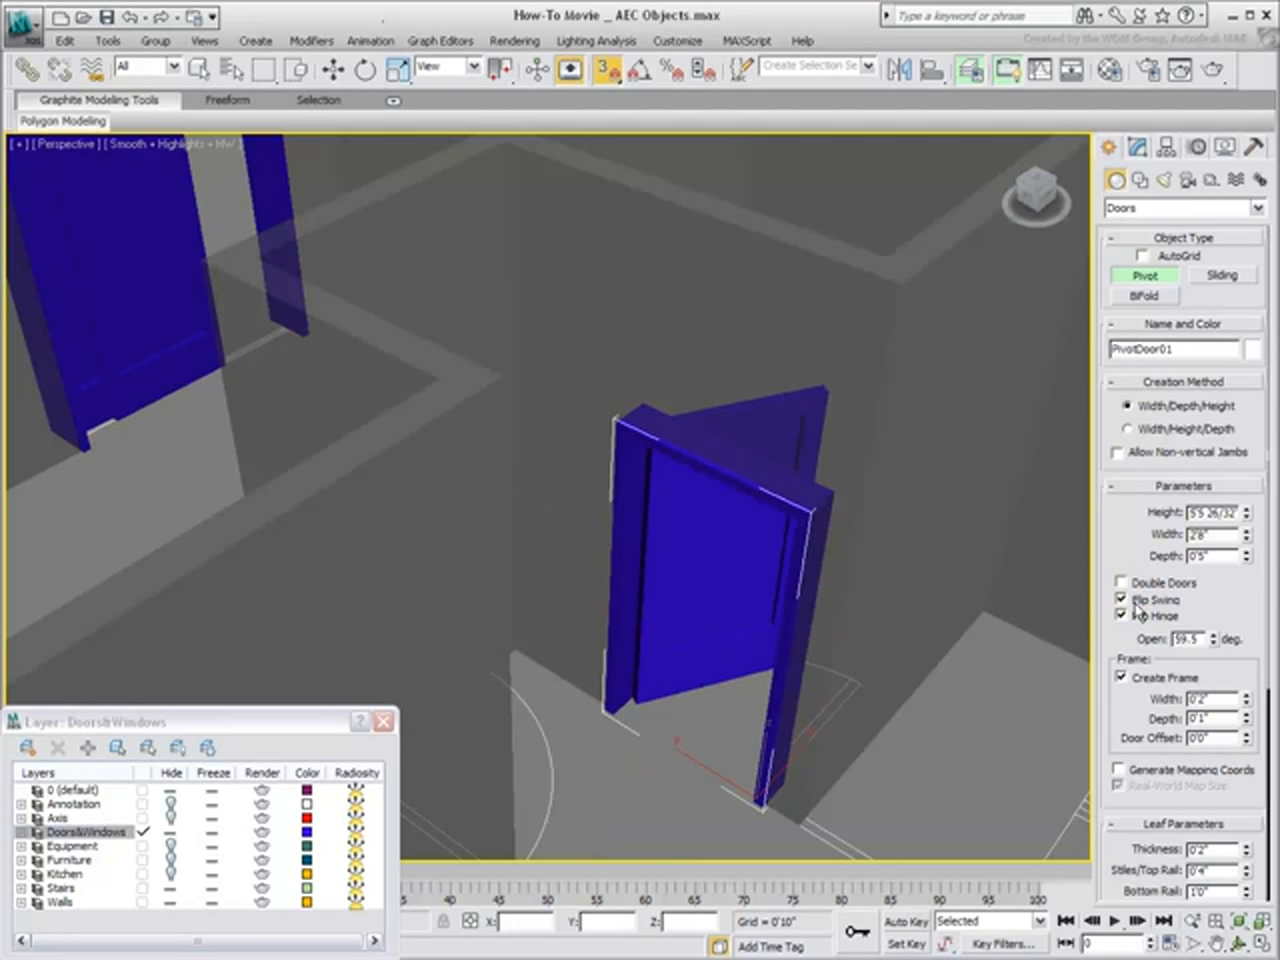
pyautogui.click(1123, 616)
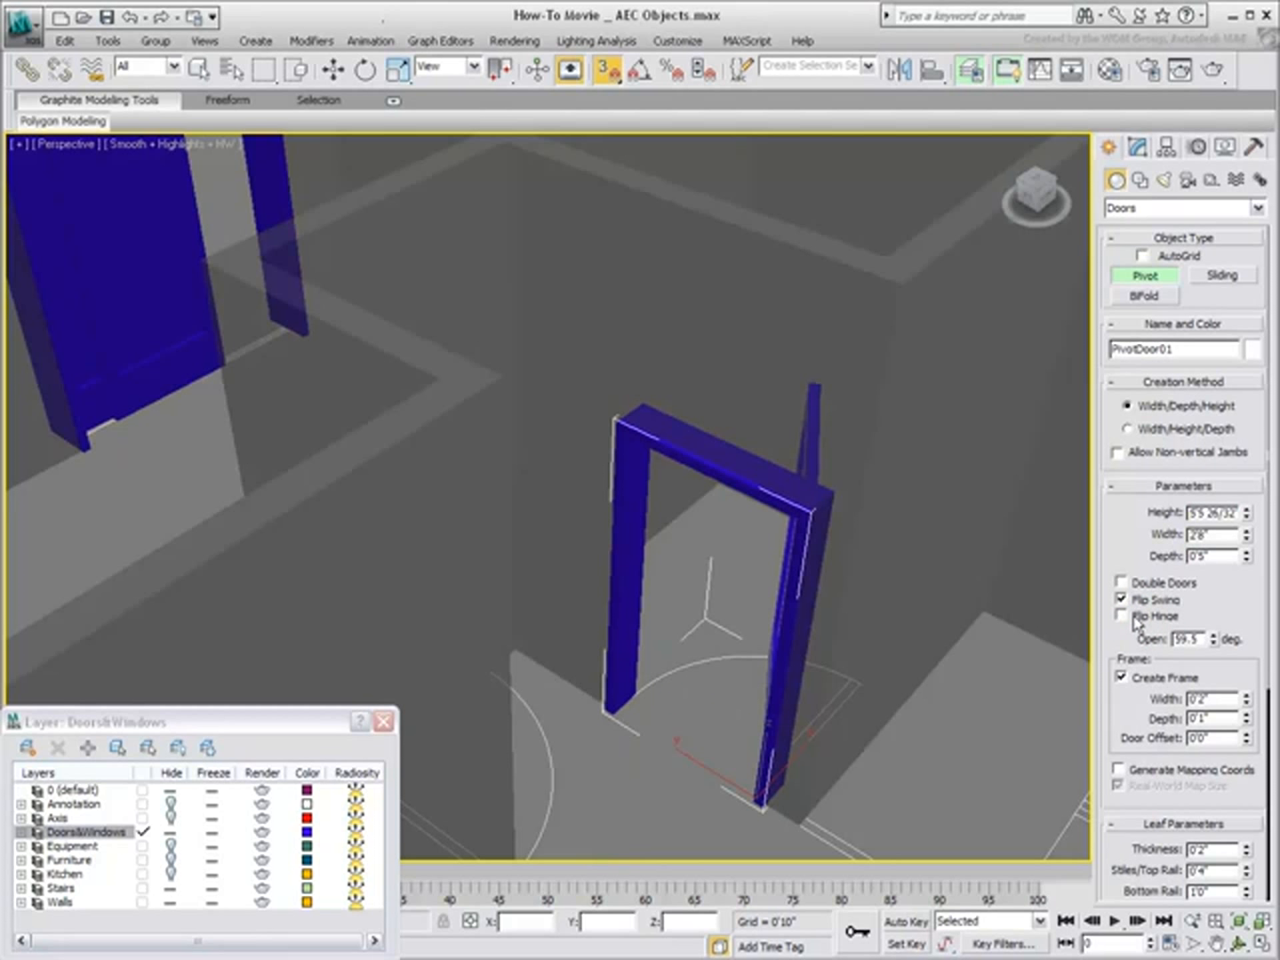
pyautogui.moveTo(1213, 638)
pyautogui.mouseDown()
pyautogui.moveTo(1213, 628)
pyautogui.moveTo(1209, 676)
pyautogui.moveTo(1202, 649)
pyautogui.moveTo(1196, 660)
pyautogui.mouseUp()
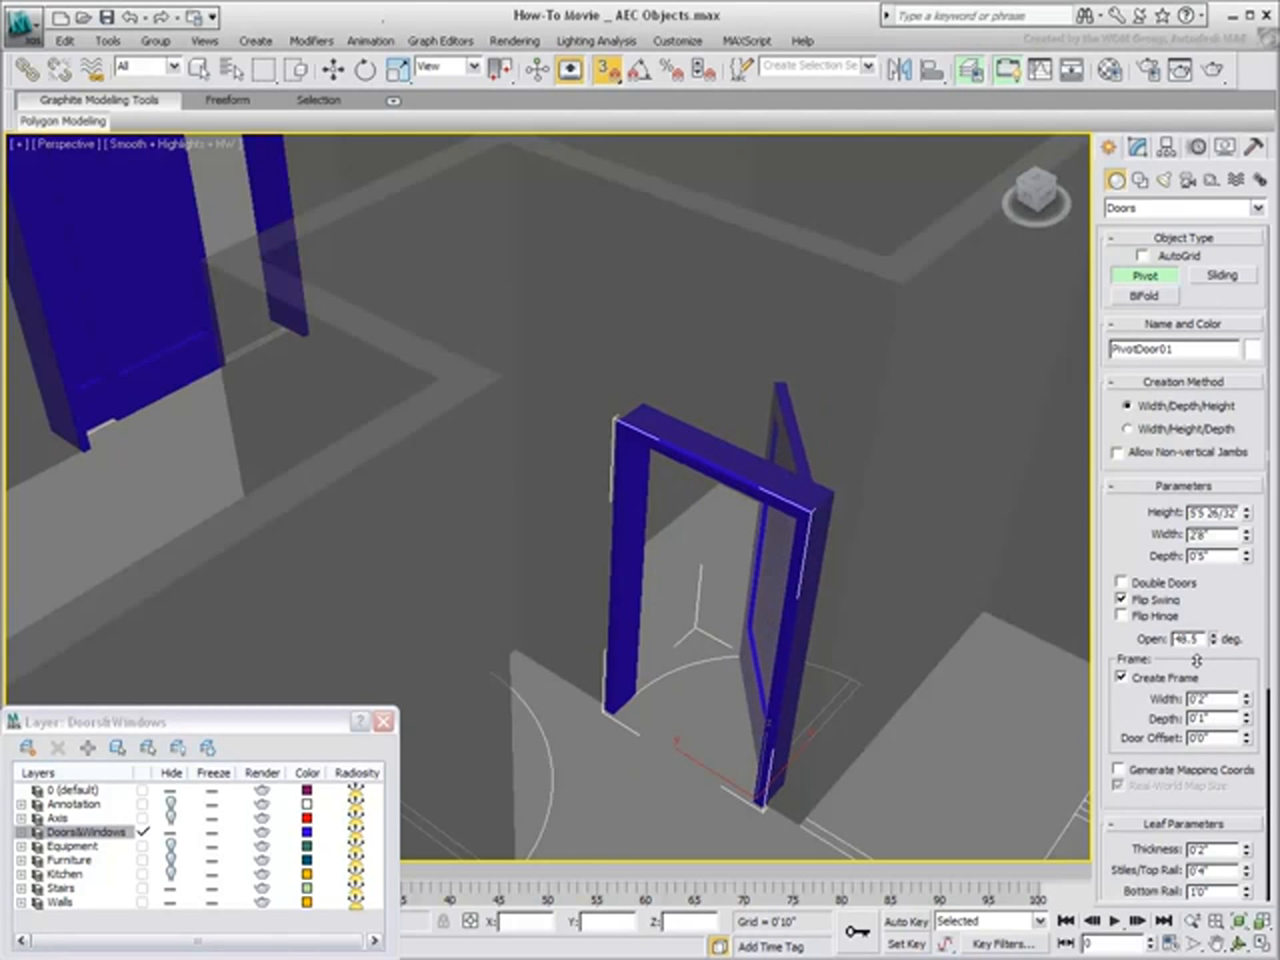
pyautogui.click(1120, 582)
pyautogui.click(1122, 582)
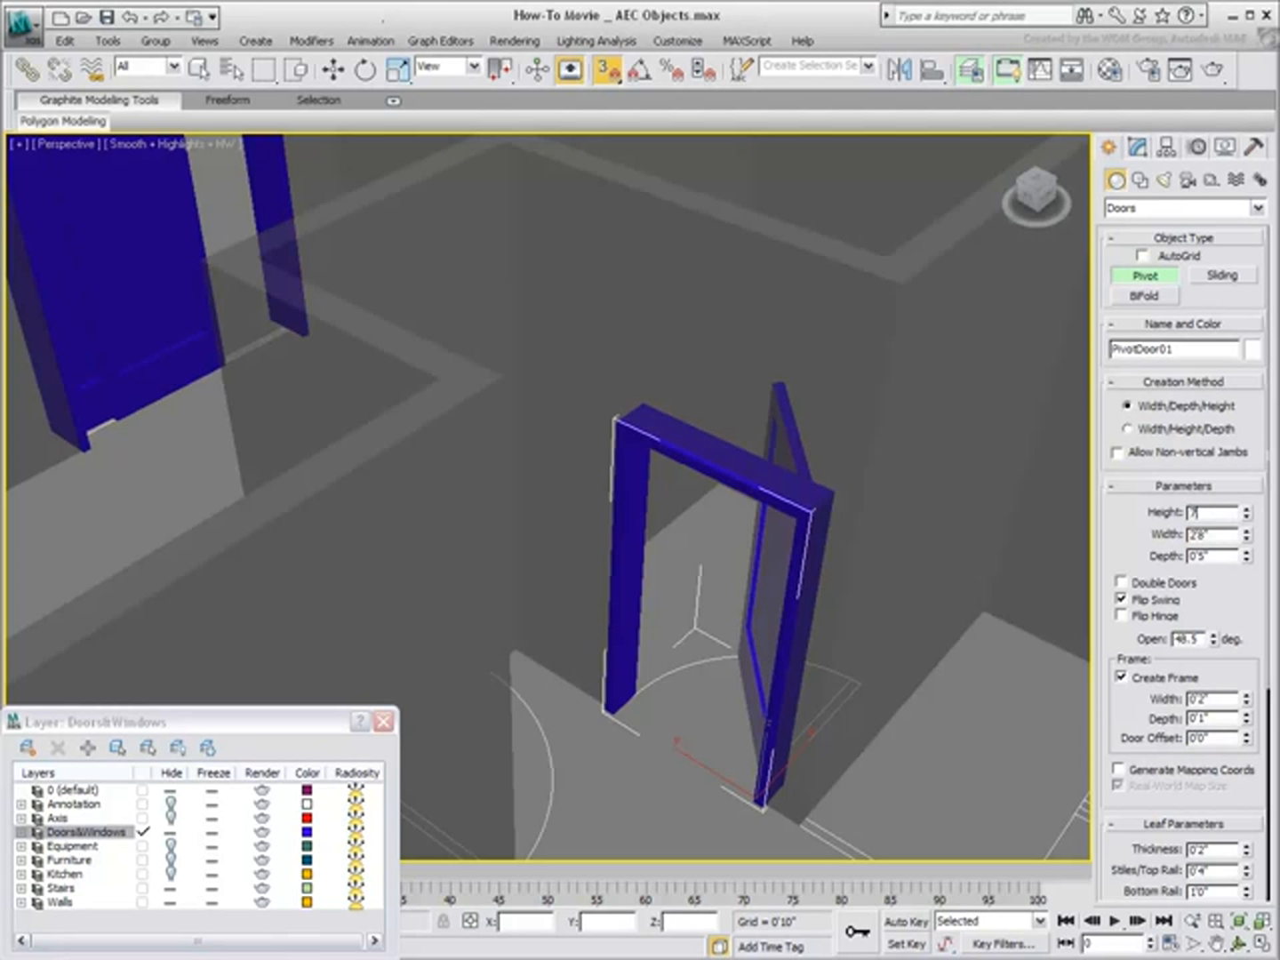
# Set the first pivot door's height to 7'0" and create a second in the adjacent opening, 3'0" wide, 0'5" deep and about 4'11" high.
pyautogui.press('Return')
pyautogui.moveTo(743, 657)
pyautogui.mouseDown(button='middle')
pyautogui.moveTo(623, 693)
pyautogui.moveTo(471, 662)
pyautogui.moveTo(772, 564)
pyautogui.moveTo(757, 588)
pyautogui.mouseUp(button='middle')
pyautogui.keyDown('alt'); pyautogui.moveTo(772, 746); pyautogui.dragTo(700, 766, button='middle'); pyautogui.keyUp('alt')
pyautogui.moveTo(462, 650); pyautogui.dragTo(656, 642)
pyautogui.click(649, 620)
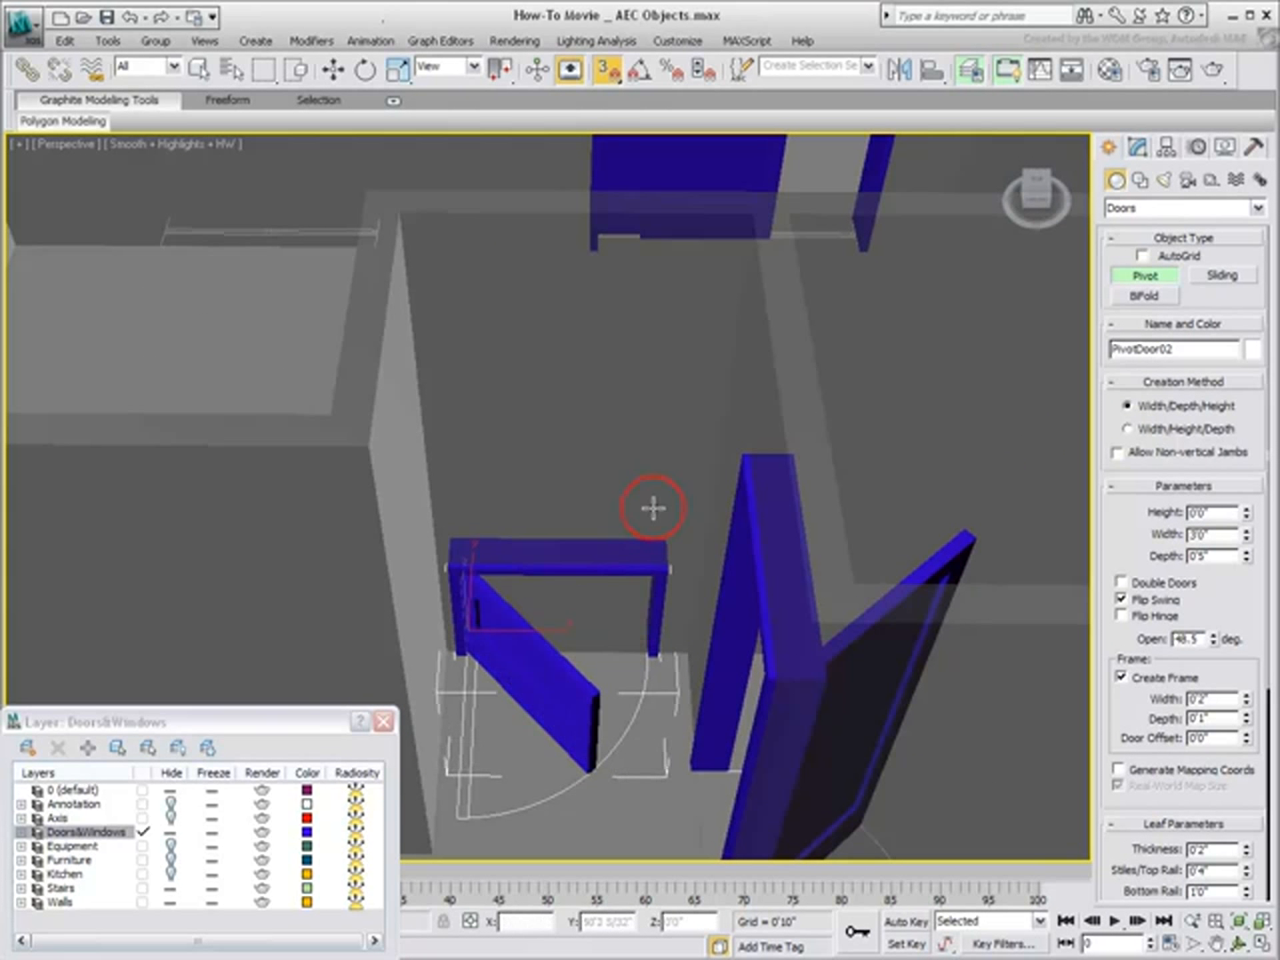
pyautogui.click(652, 331)
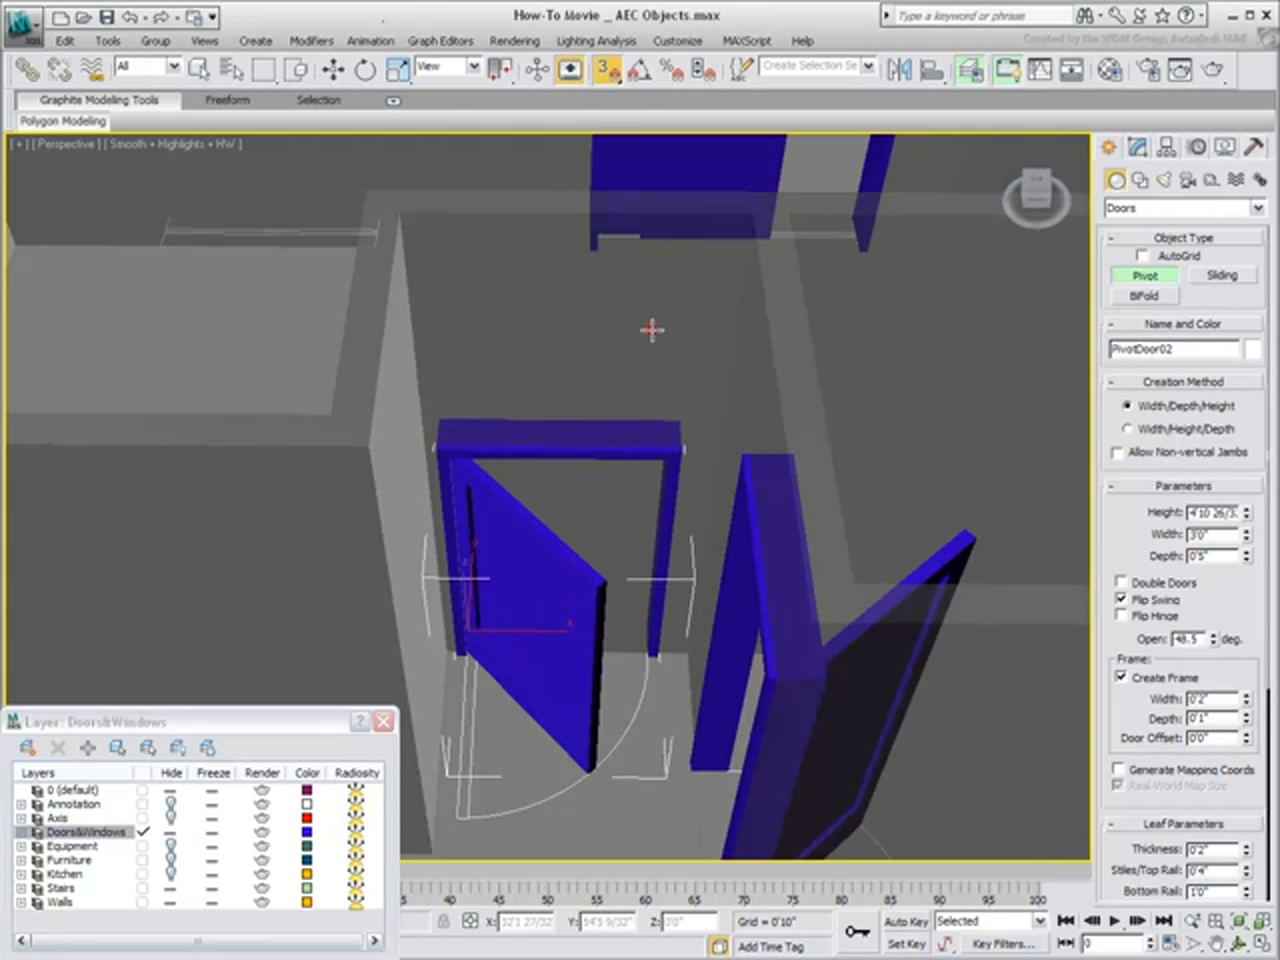
# Set the second pivot door's height to 7'0".
pyautogui.doubleClick(1191, 514)
pyautogui.write("7'")
pyautogui.press('Return')
# Create a pivot door at the small room's opening beyond the stairs, 2'6" wide and 0'5" deep, and set its height to 7'0".
pyautogui.keyDown('alt'); pyautogui.moveTo(705, 392); pyautogui.dragTo(737, 373, button='middle'); pyautogui.keyUp('alt')
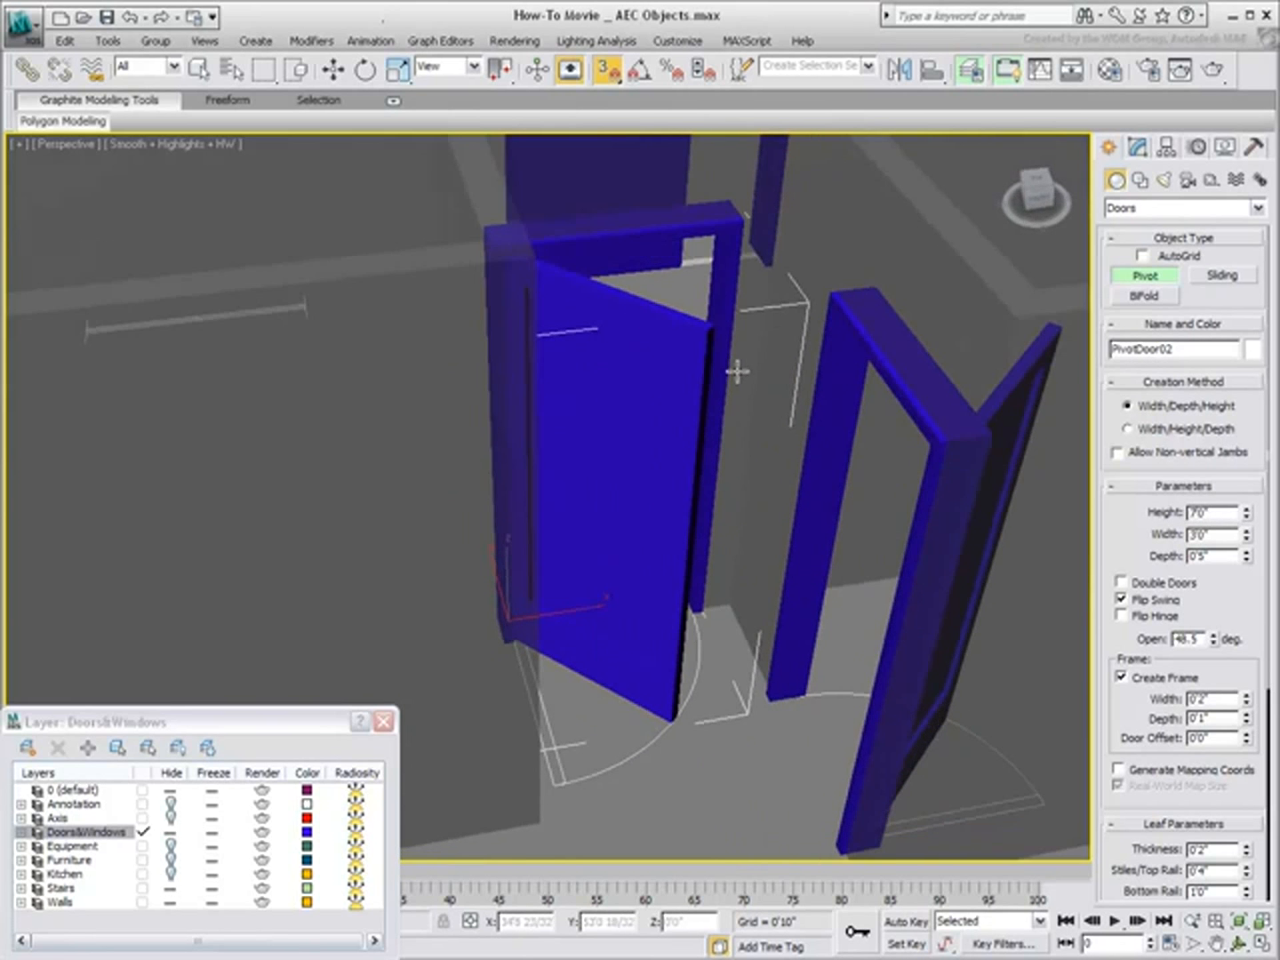
pyautogui.scroll(-5, 737, 372)
pyautogui.scroll(1, 703, 657)
pyautogui.moveTo(703, 656); pyautogui.dragTo(619, 395, button='middle')
pyautogui.keyDown('alt'); pyautogui.moveTo(612, 515); pyautogui.dragTo(638, 663, button='middle'); pyautogui.keyUp('alt')
pyautogui.moveTo(704, 629); pyautogui.dragTo(609, 635, button='middle')
pyautogui.moveTo(725, 573); pyautogui.dragTo(657, 560)
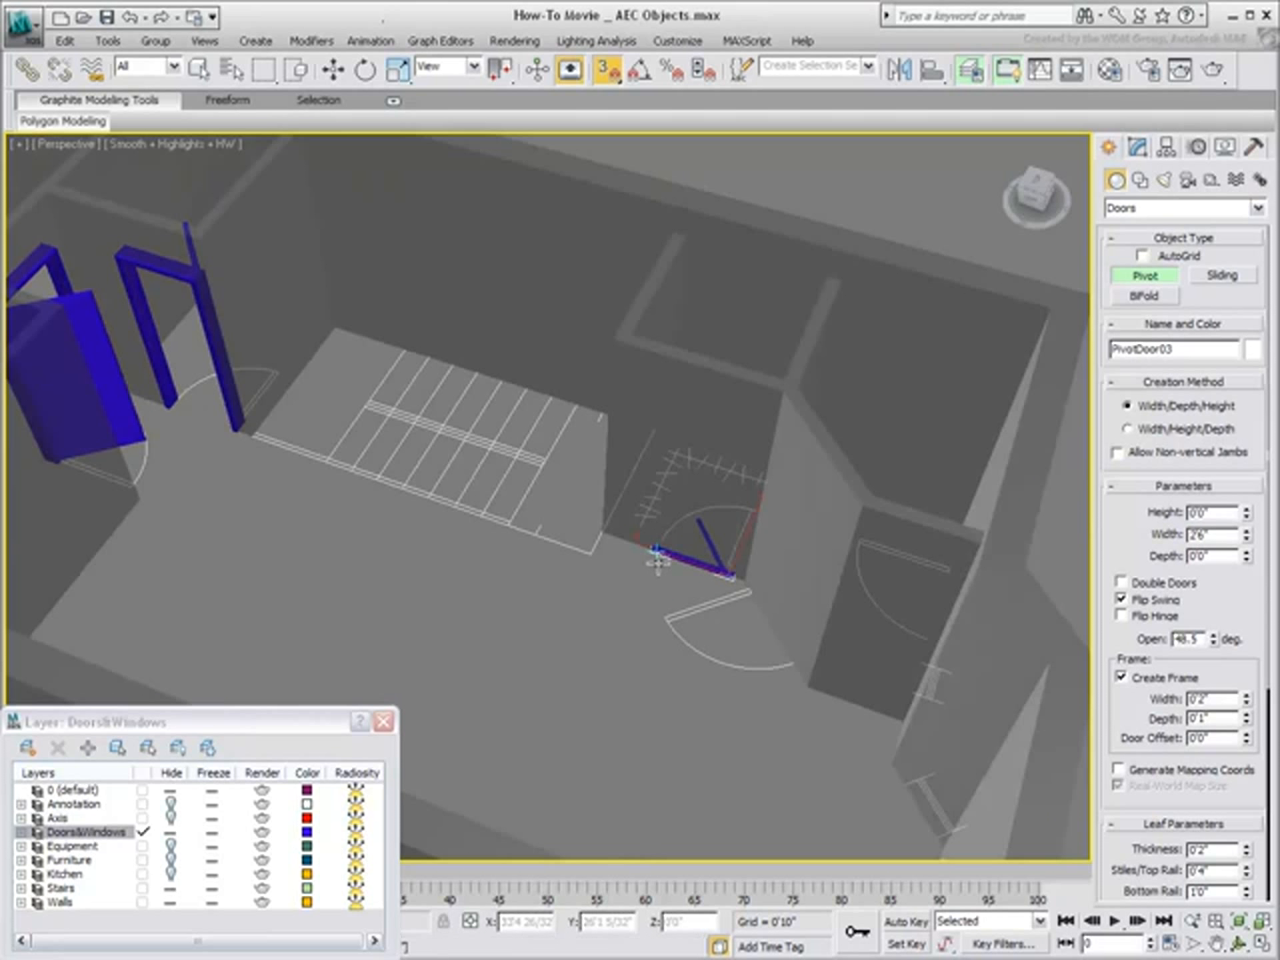
pyautogui.click(665, 514)
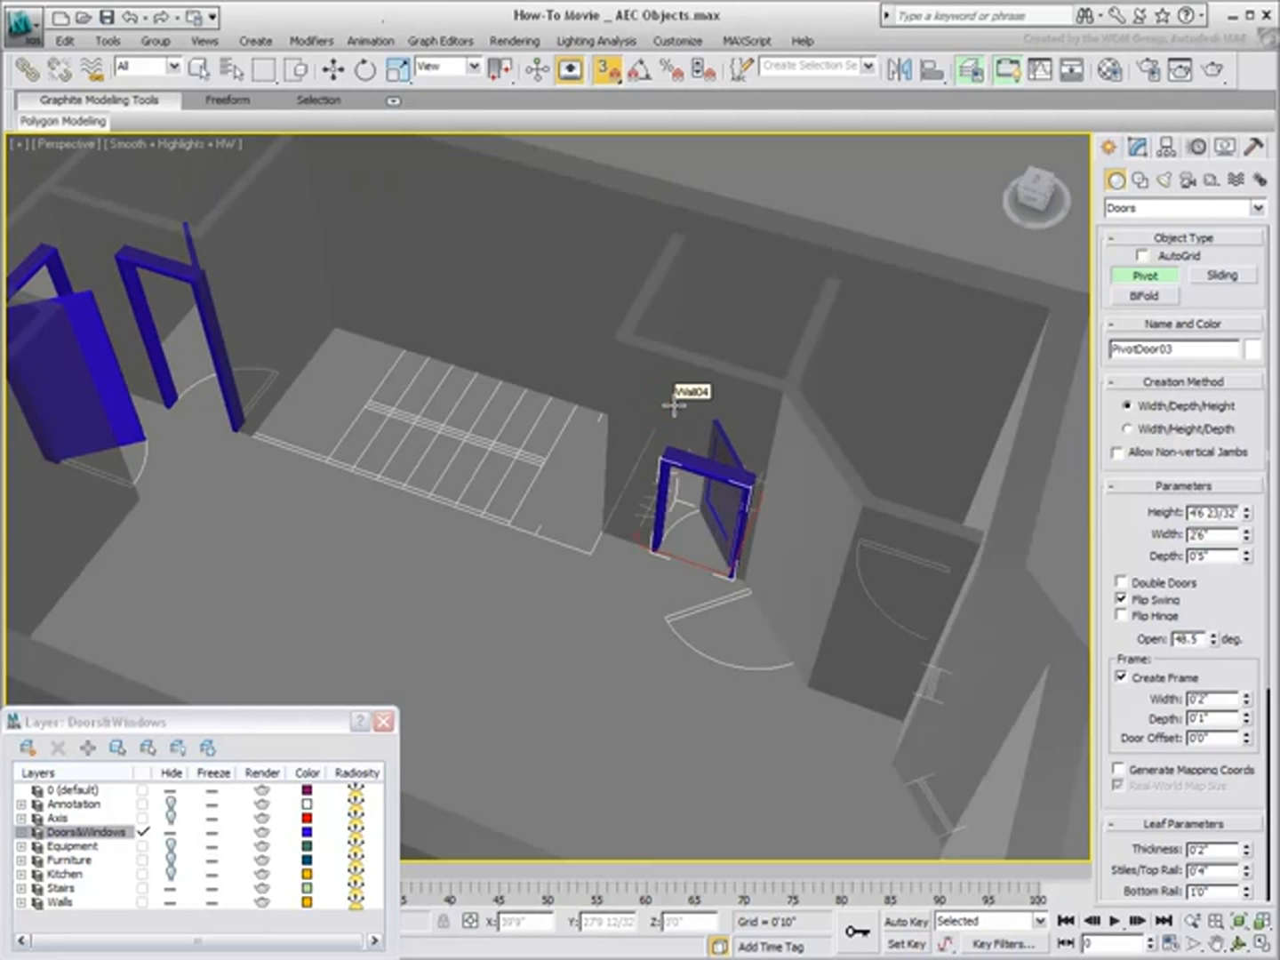
pyautogui.click(675, 405)
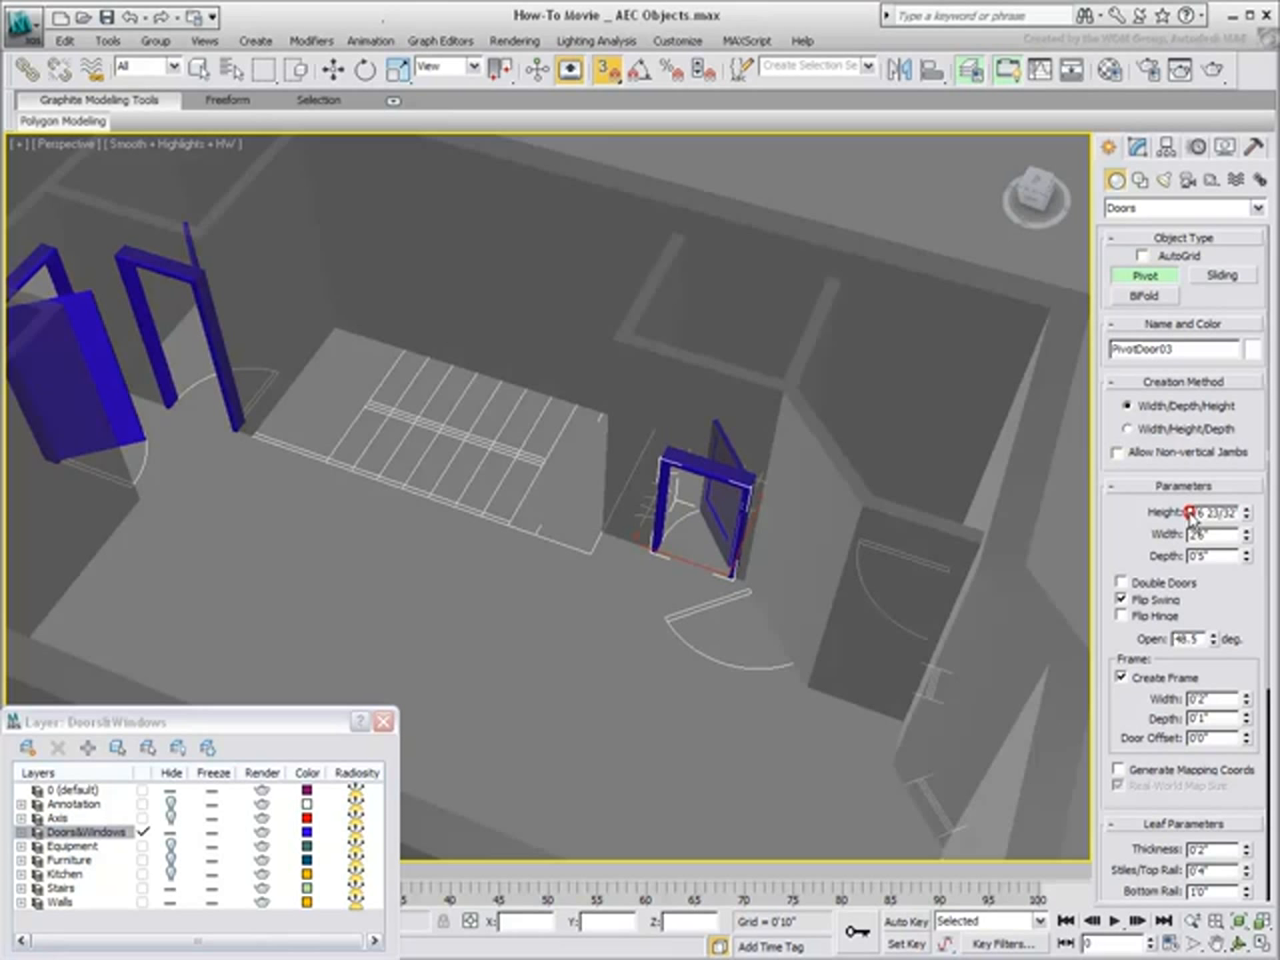
pyautogui.doubleClick(1237, 514)
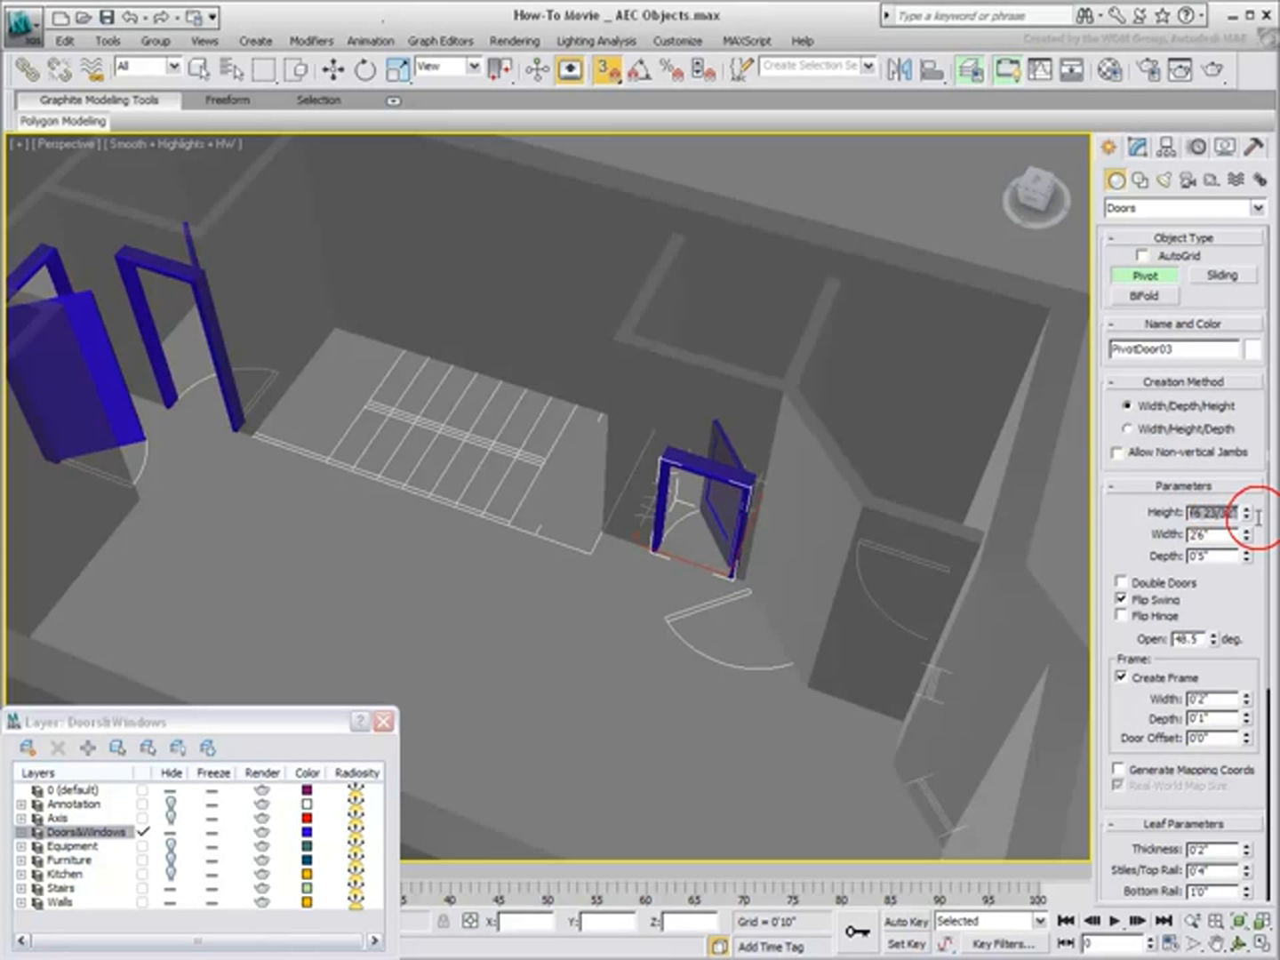
pyautogui.press('Return')
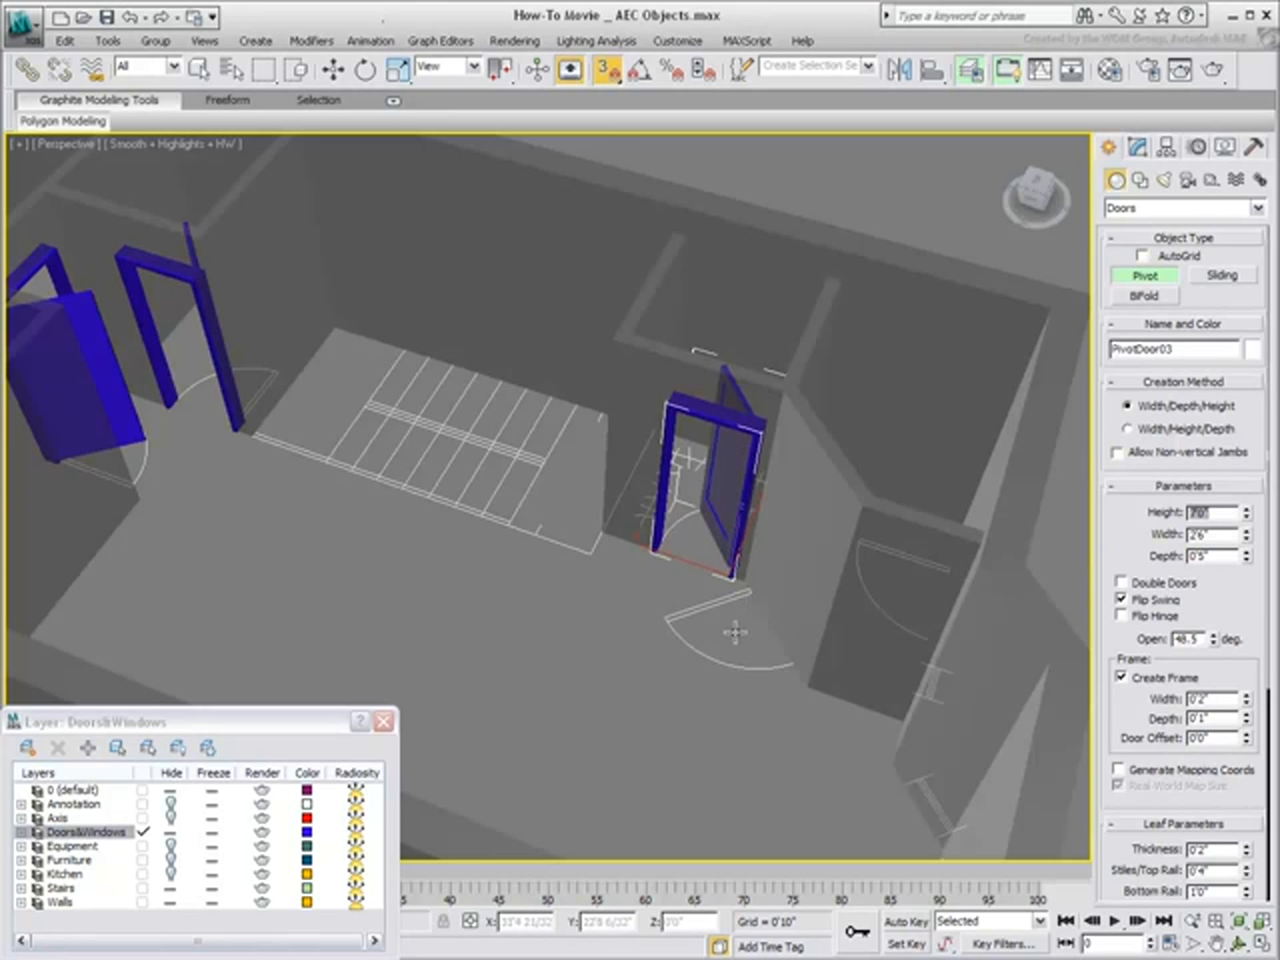
pyautogui.moveTo(745, 587); pyautogui.dragTo(789, 658)
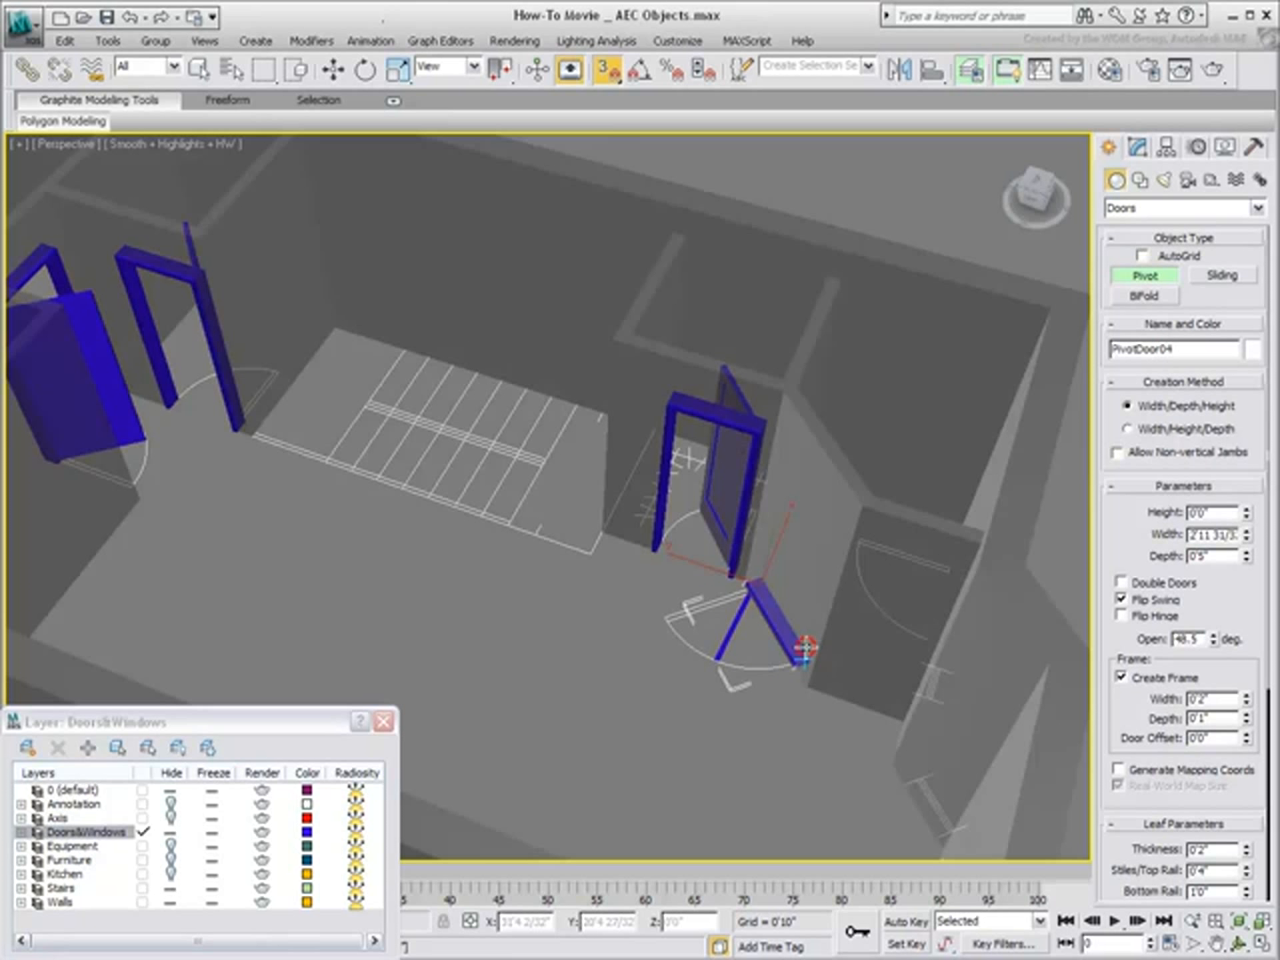
pyautogui.click(806, 647)
pyautogui.click(822, 503)
pyautogui.keyDown('alt'); pyautogui.moveTo(708, 679); pyautogui.dragTo(635, 675, button='middle'); pyautogui.keyUp('alt')
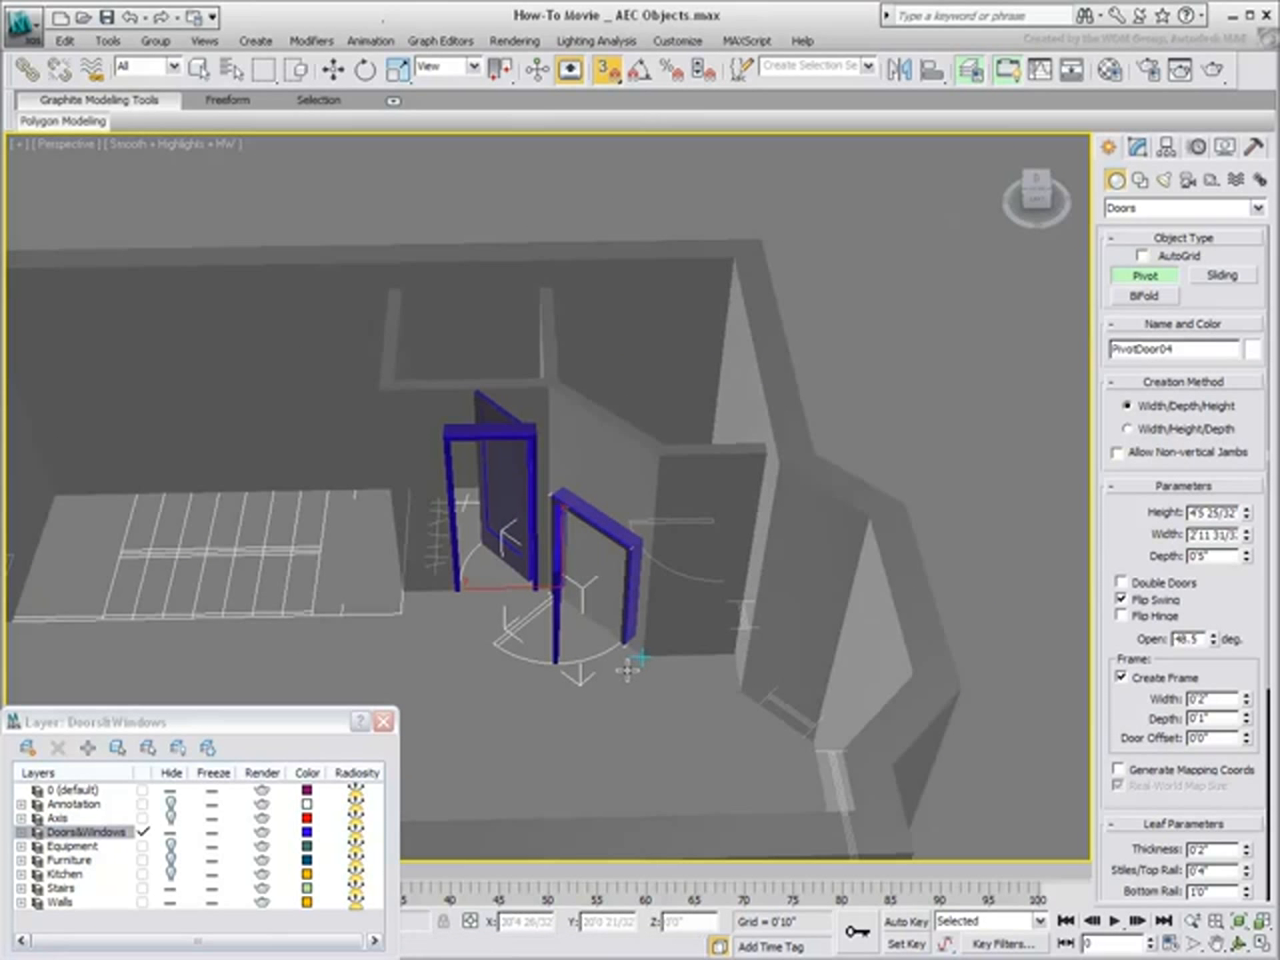
pyautogui.press('Delete')
# Create a pivot door in the angled wall's opening, starting from its outer end, about 3'0" wide, 0'5" deep and 4'5" high.
pyautogui.moveTo(624, 641); pyautogui.dragTo(557, 589)
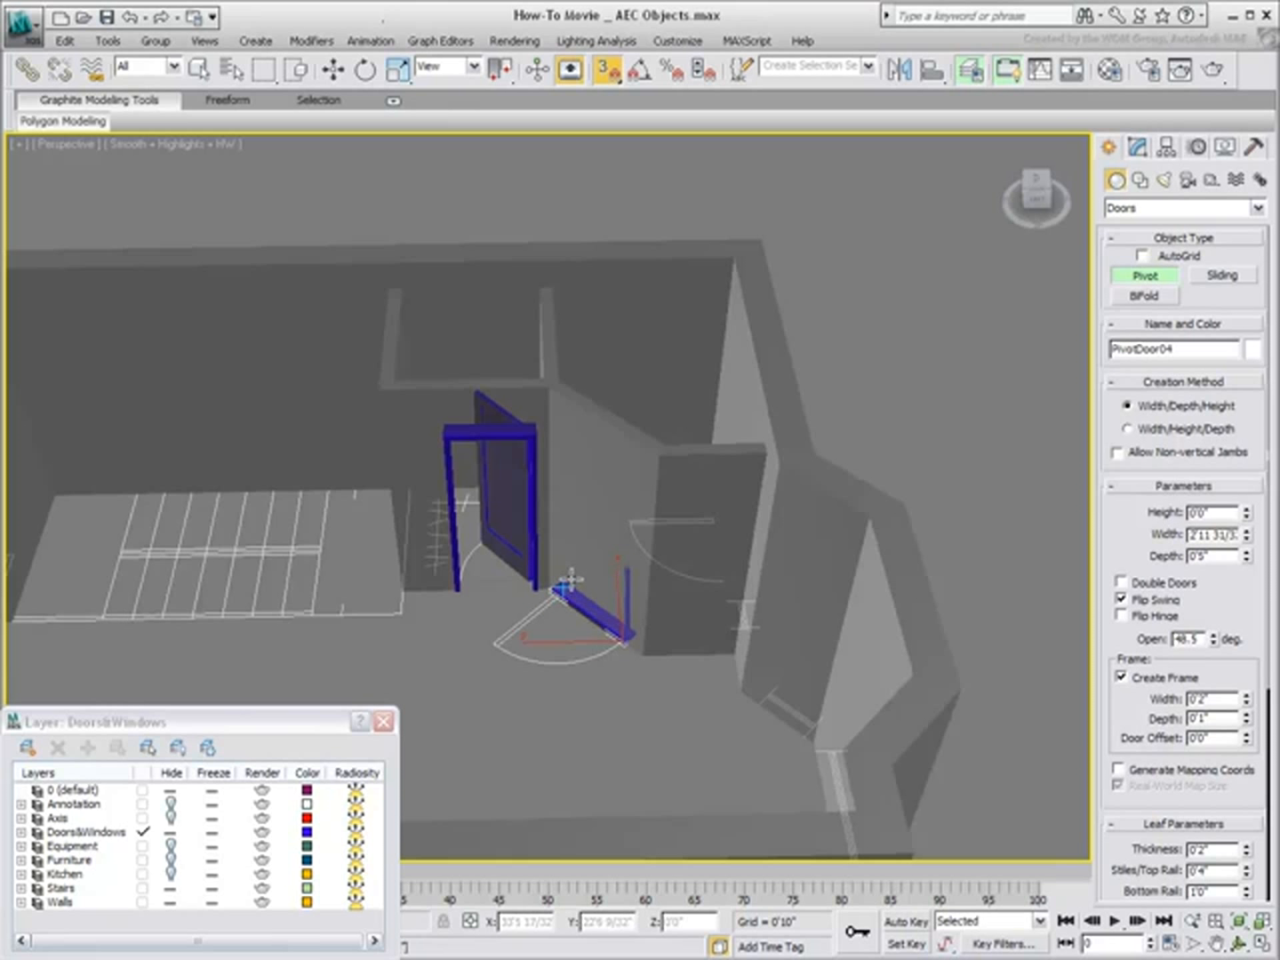
pyautogui.click(570, 576)
pyautogui.click(596, 449)
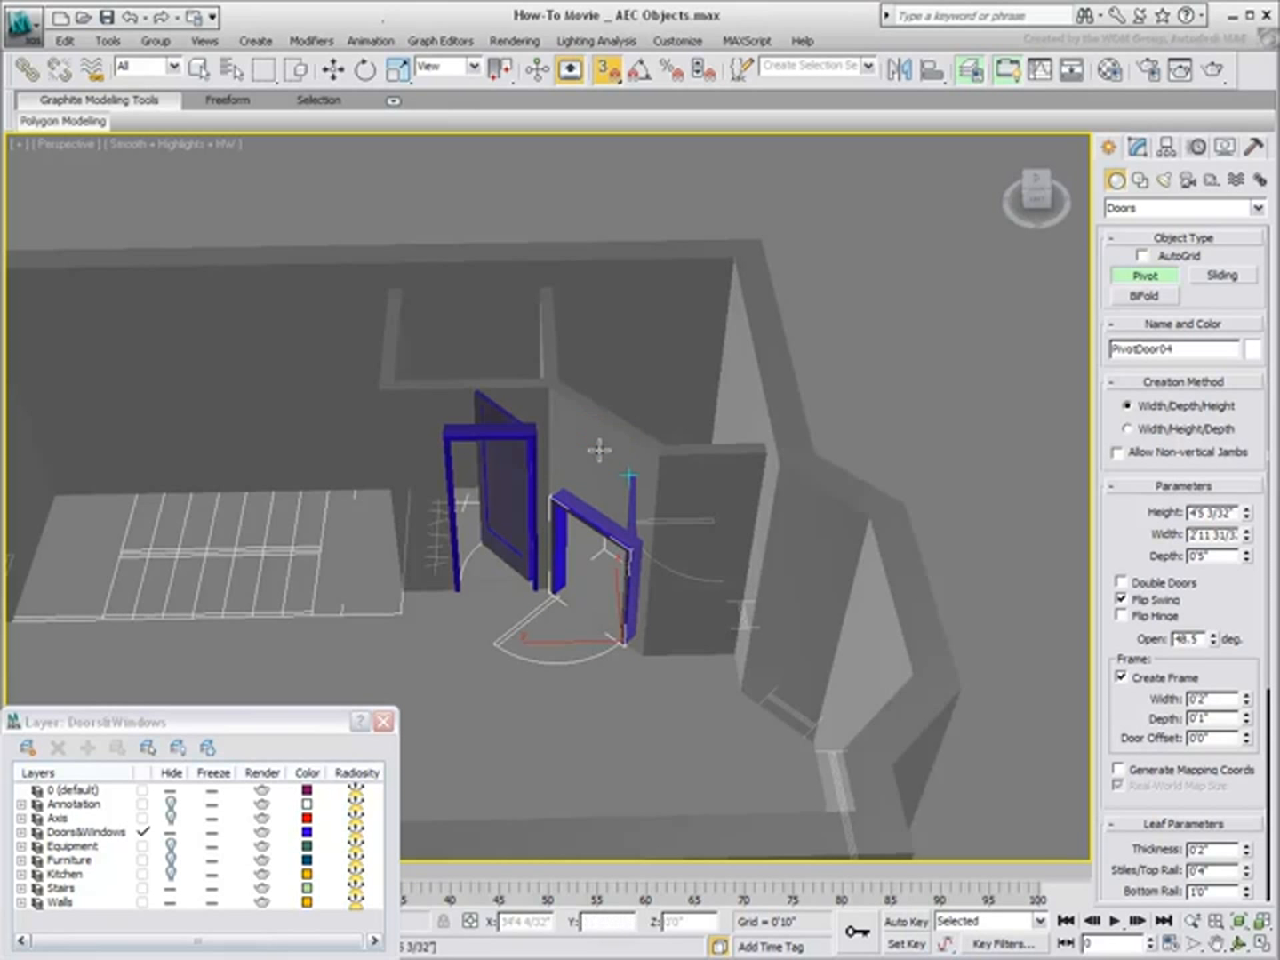
# Set the angled wall's pivot door height to 7'0", with Flip Swing off and Flip Hinge on.
pyautogui.doubleClick(1201, 512)
pyautogui.write("7'")
pyautogui.press('Return')
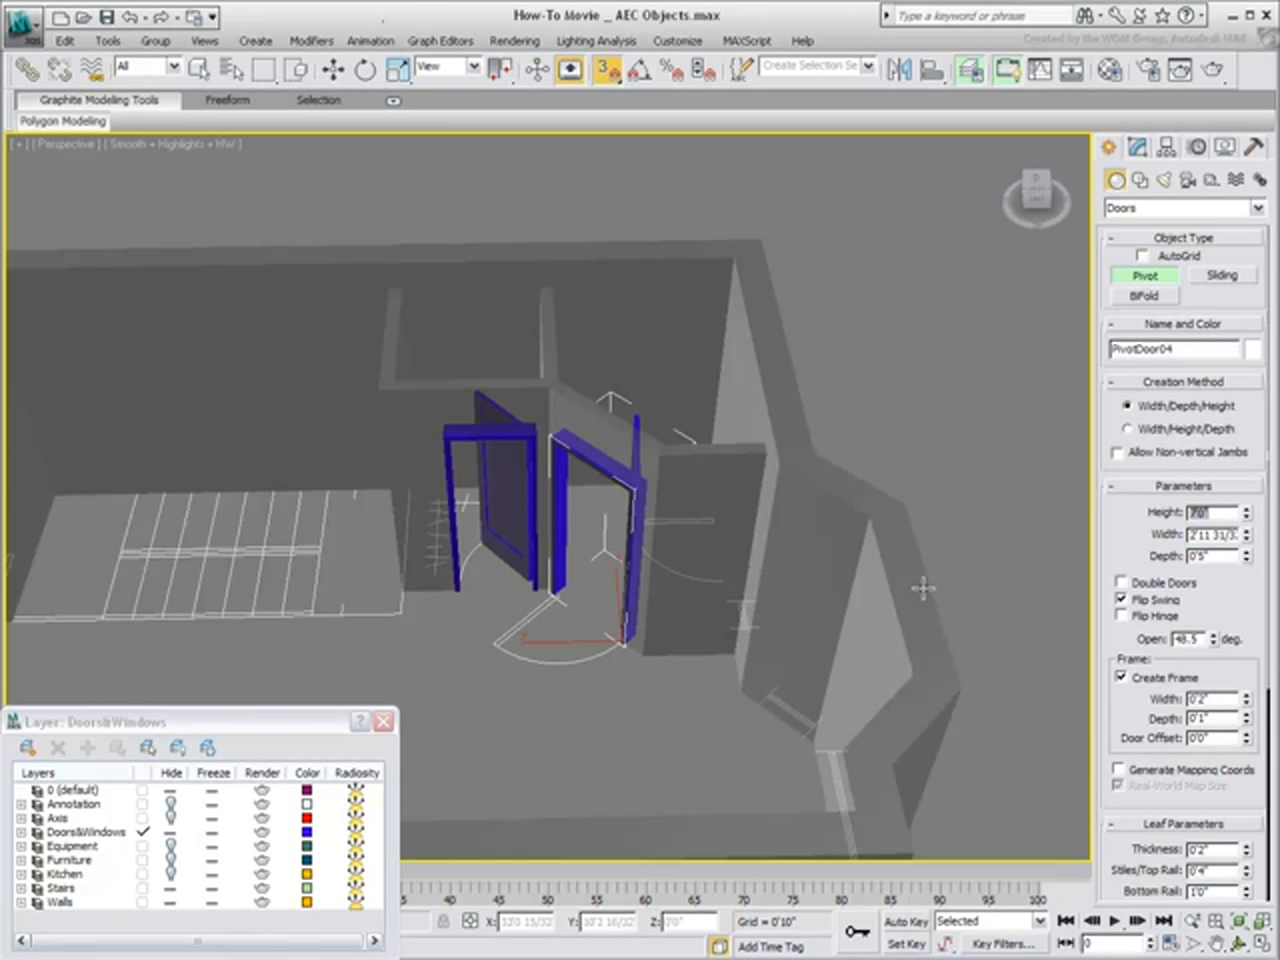
pyautogui.click(1137, 601)
pyautogui.click(1125, 616)
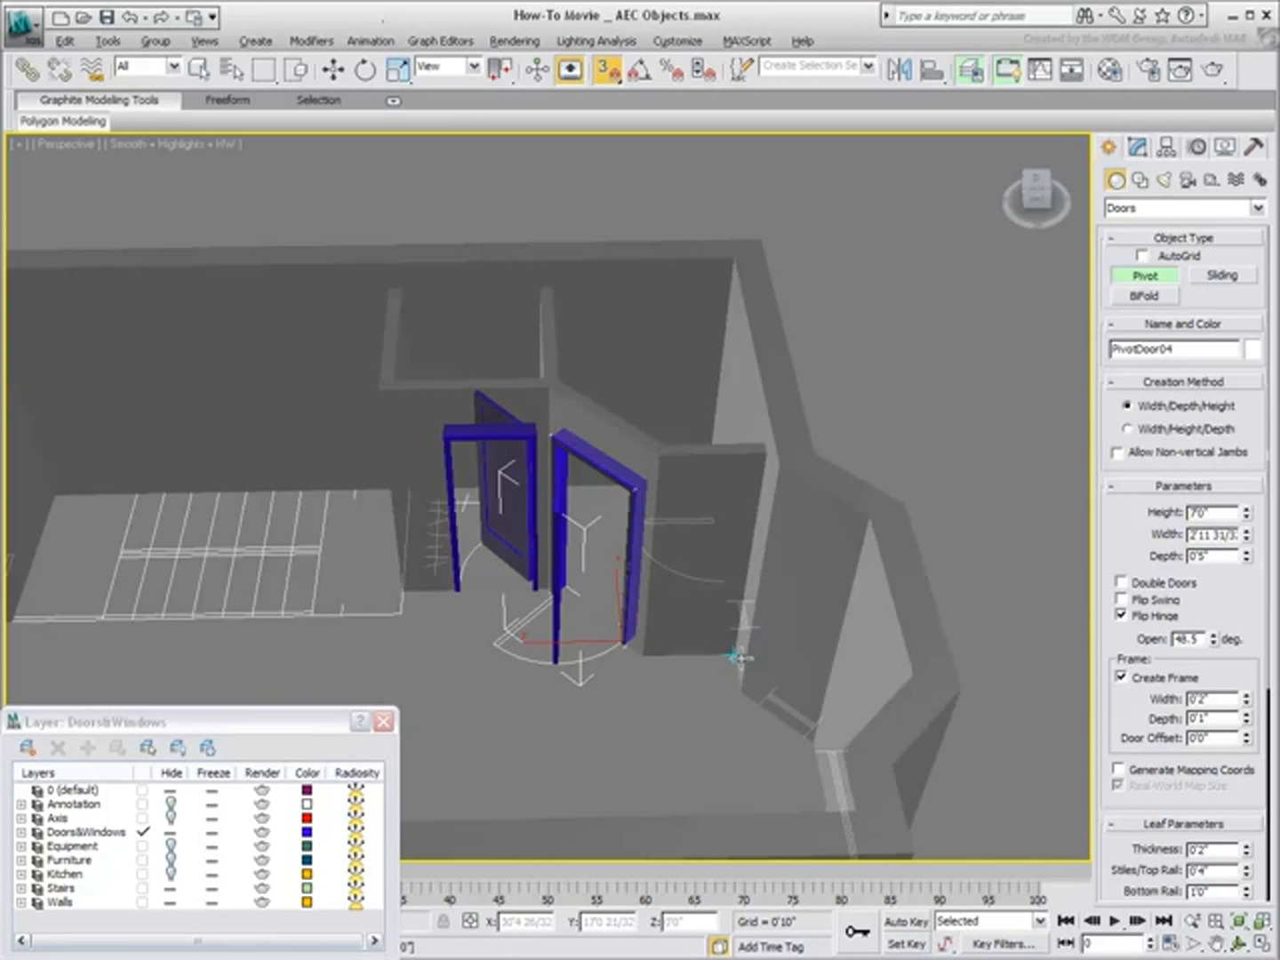
# Create a pivot door at the exterior wall's opening near the house corner, 3'0" wide, 1'0" deep and about 4'9" high.
pyautogui.scroll(5, 737, 657)
pyautogui.scroll(-4, 680, 597)
pyautogui.scroll(2, 658, 676)
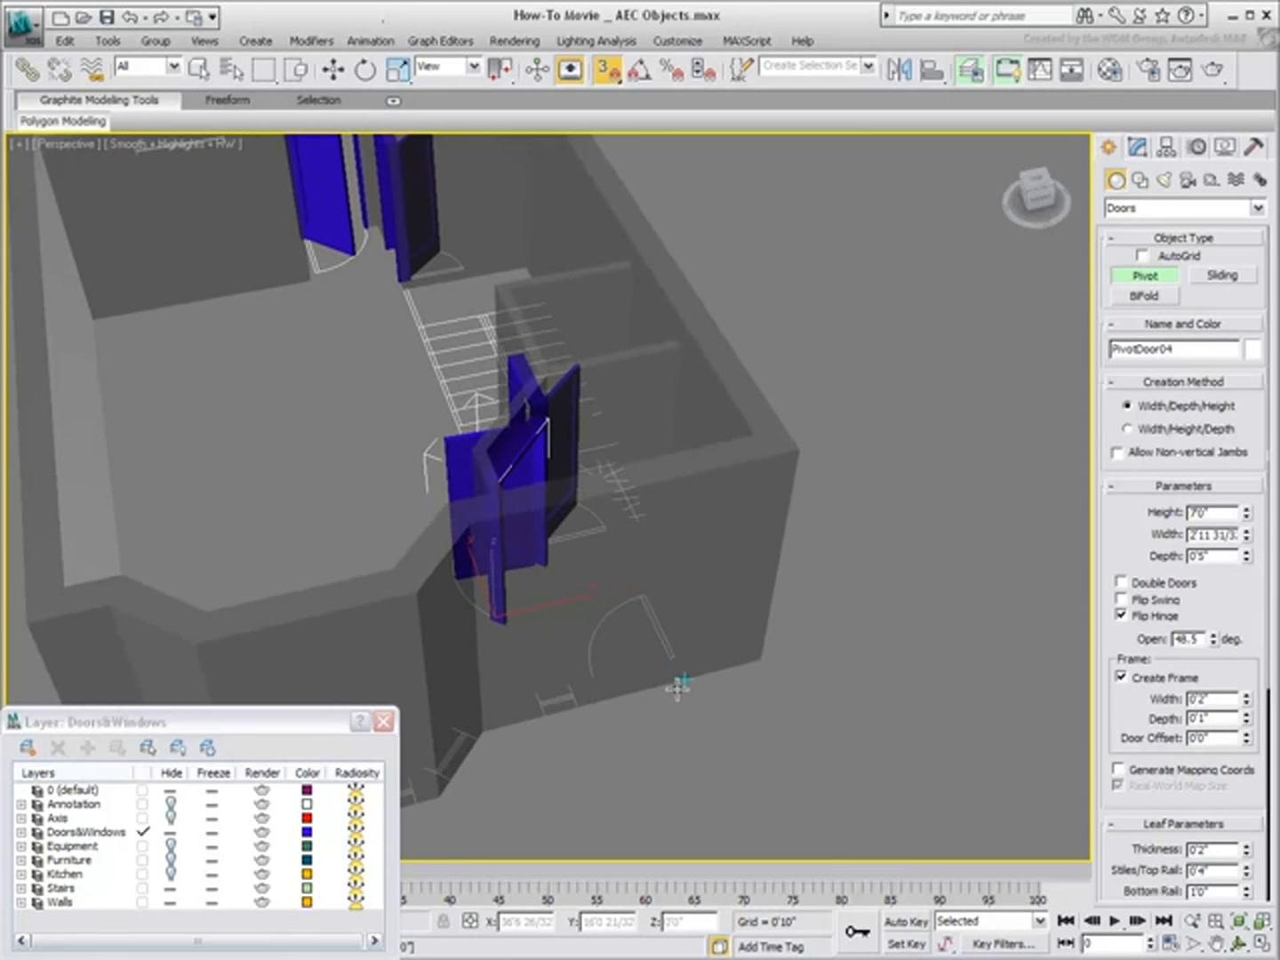
pyautogui.moveTo(684, 679); pyautogui.dragTo(609, 695)
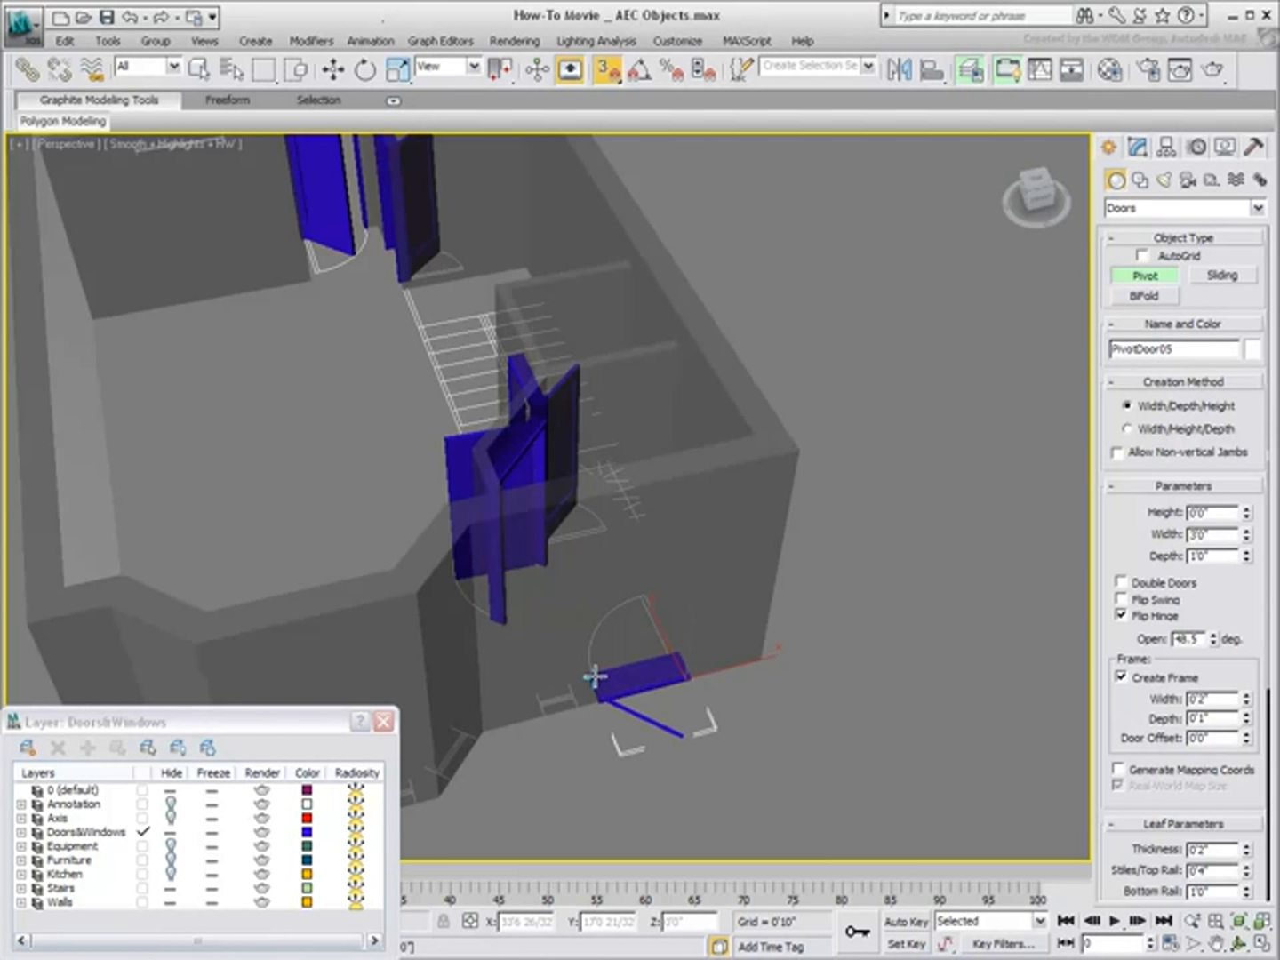
pyautogui.click(593, 678)
pyautogui.click(610, 526)
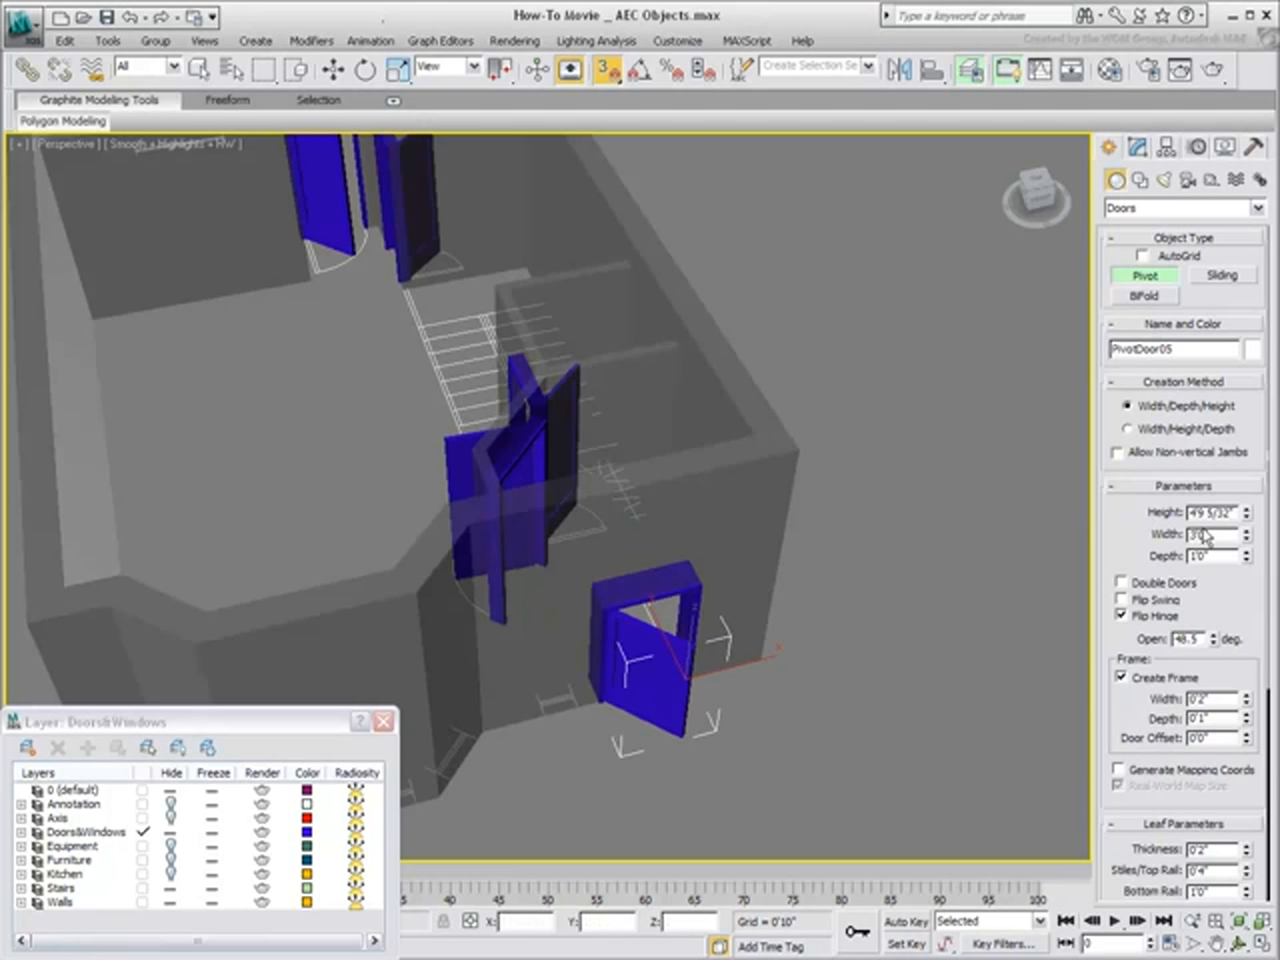
# Set the exterior pivot door's height to 7'0", with Flip Hinge off and Flip Swing on.
pyautogui.moveTo(1233, 514); pyautogui.dragTo(1174, 514)
pyautogui.write("7'")
pyautogui.press('Return')
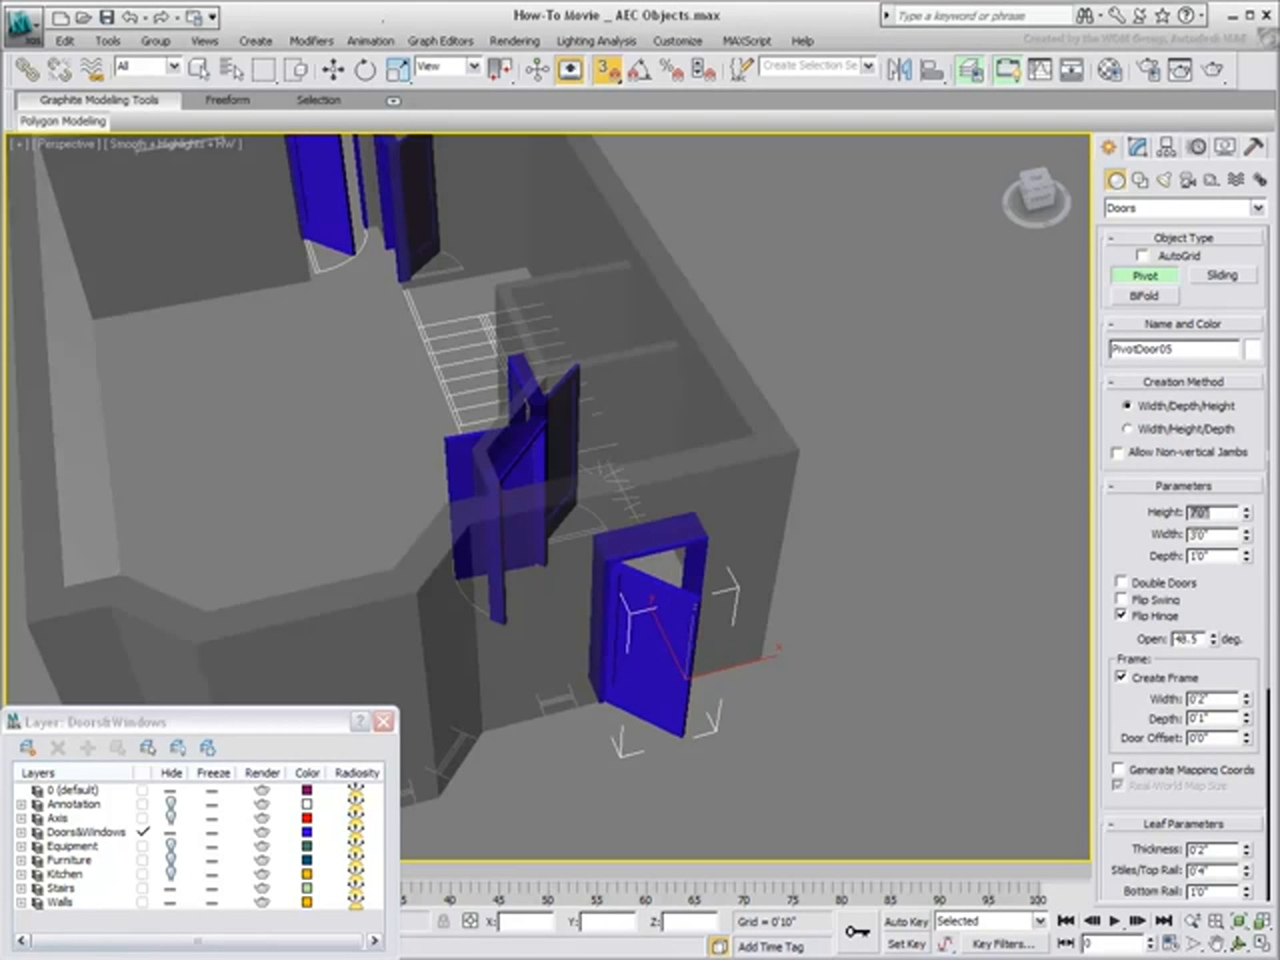
pyautogui.click(1135, 613)
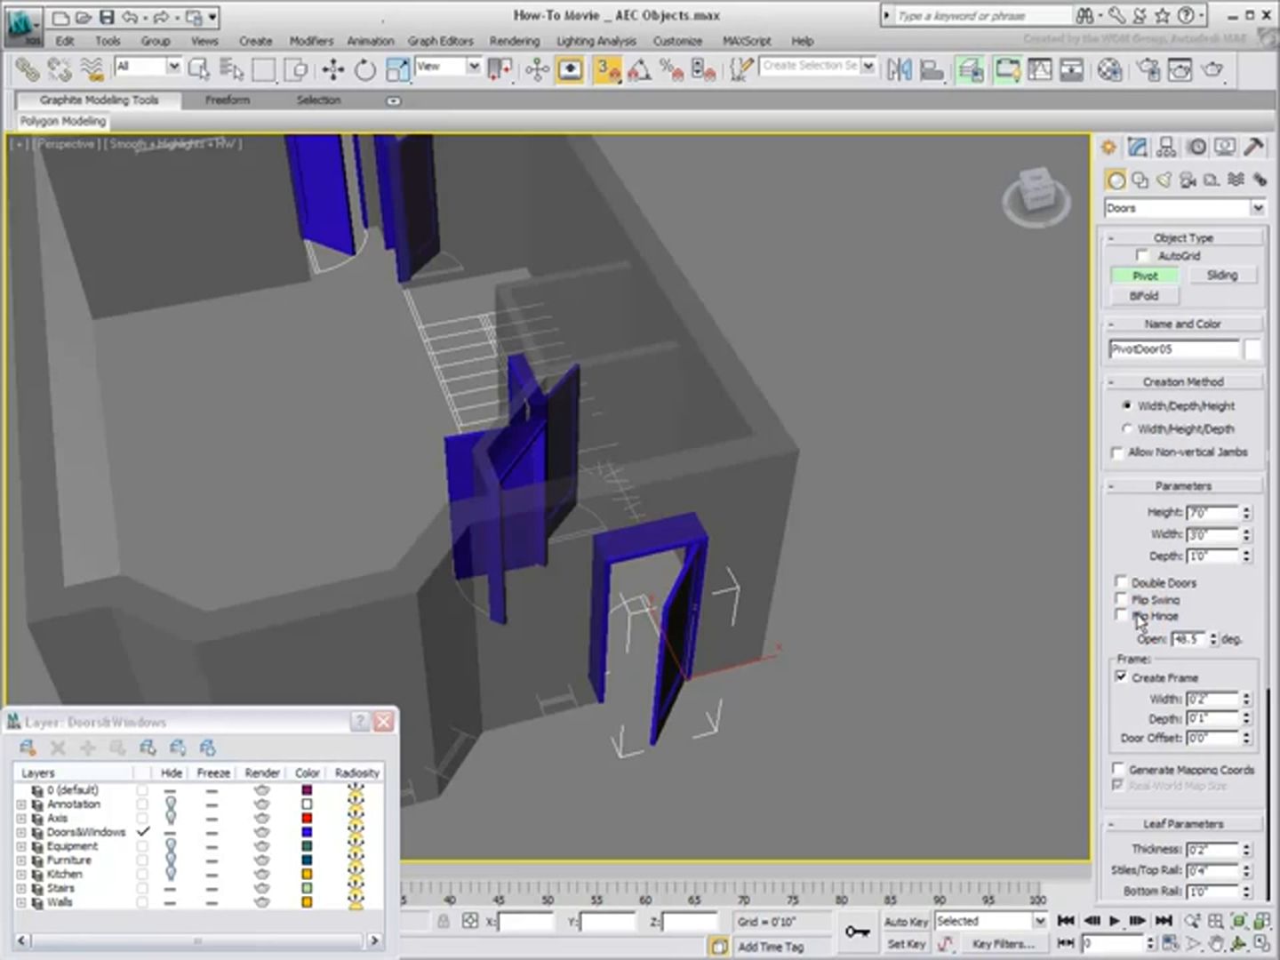
pyautogui.click(1124, 600)
# Create a sliding window on the plan marking in the bay's far angled wall, about 1'9" wide, 1'0" deep and 4'5" high.
pyautogui.moveTo(505, 575); pyautogui.dragTo(655, 643, button='middle')
pyautogui.moveTo(545, 551); pyautogui.dragTo(602, 617, button='middle')
pyautogui.scroll(-3, 548, 537)
pyautogui.moveTo(532, 572); pyautogui.dragTo(566, 529, button='middle')
pyautogui.moveTo(684, 826); pyautogui.dragTo(636, 720, button='middle')
pyautogui.scroll(8, 645, 508)
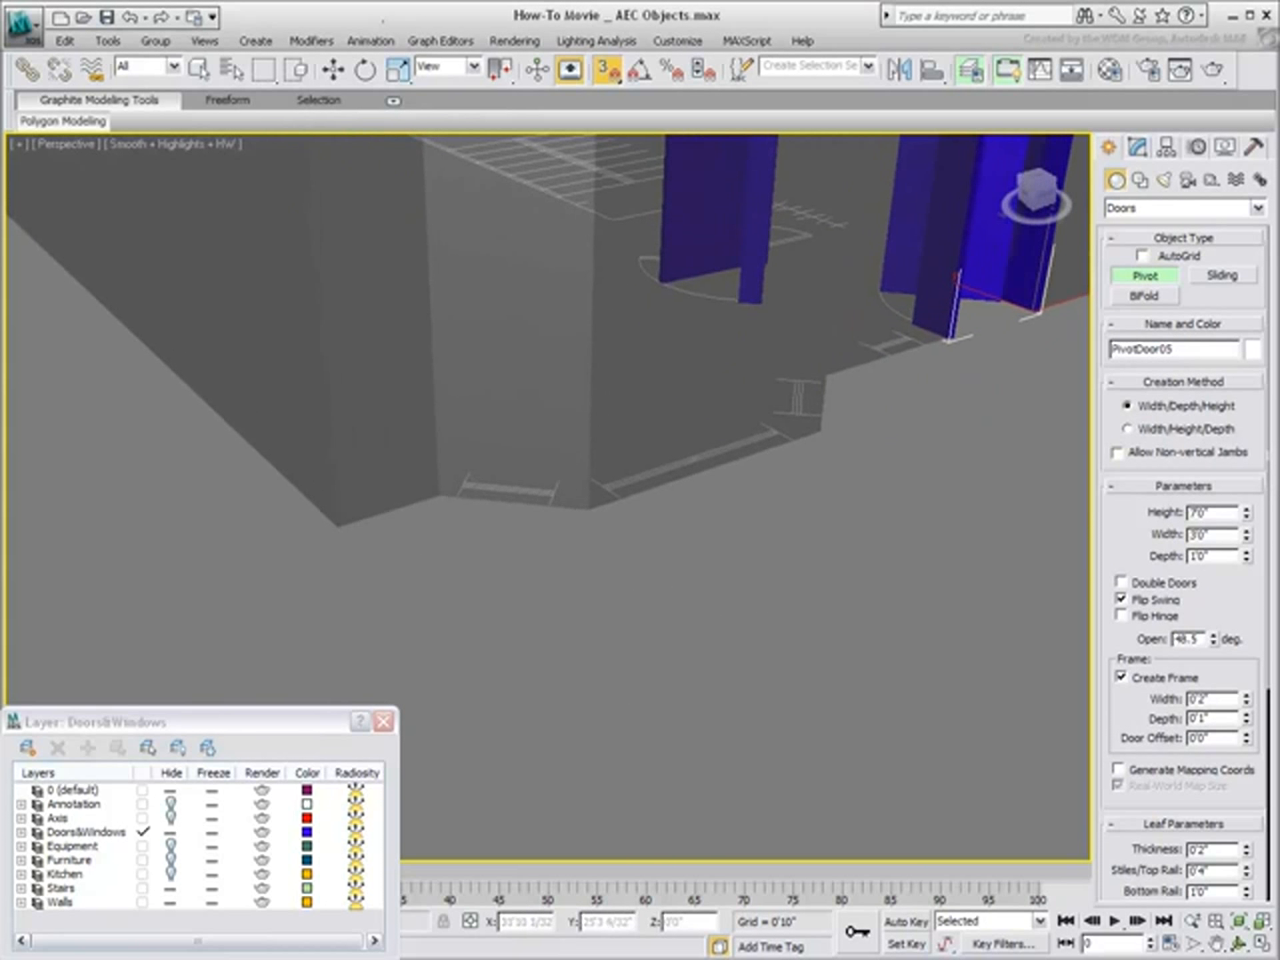
pyautogui.scroll(-5, 644, 603)
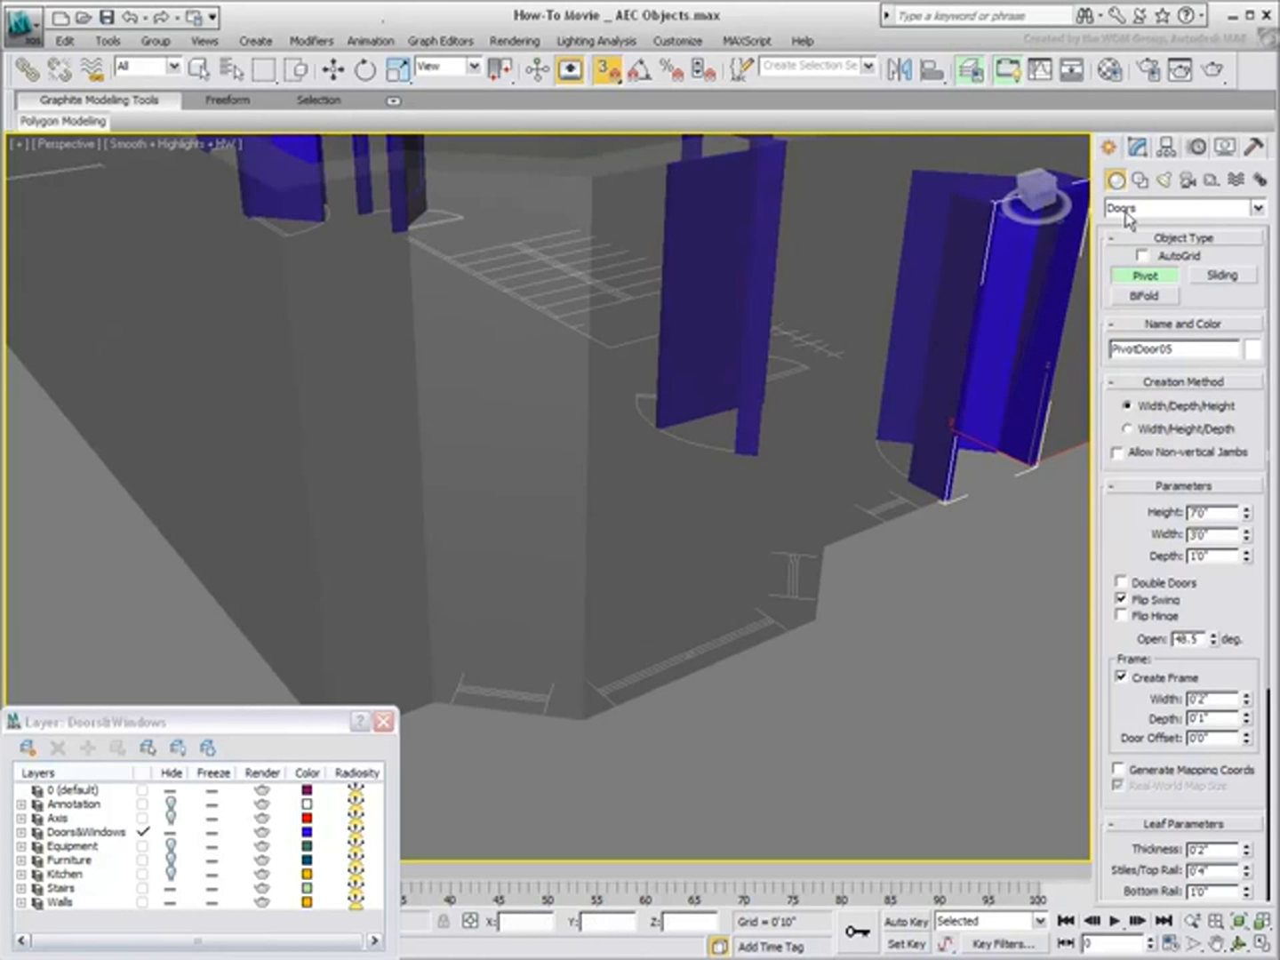
pyautogui.click(1131, 210)
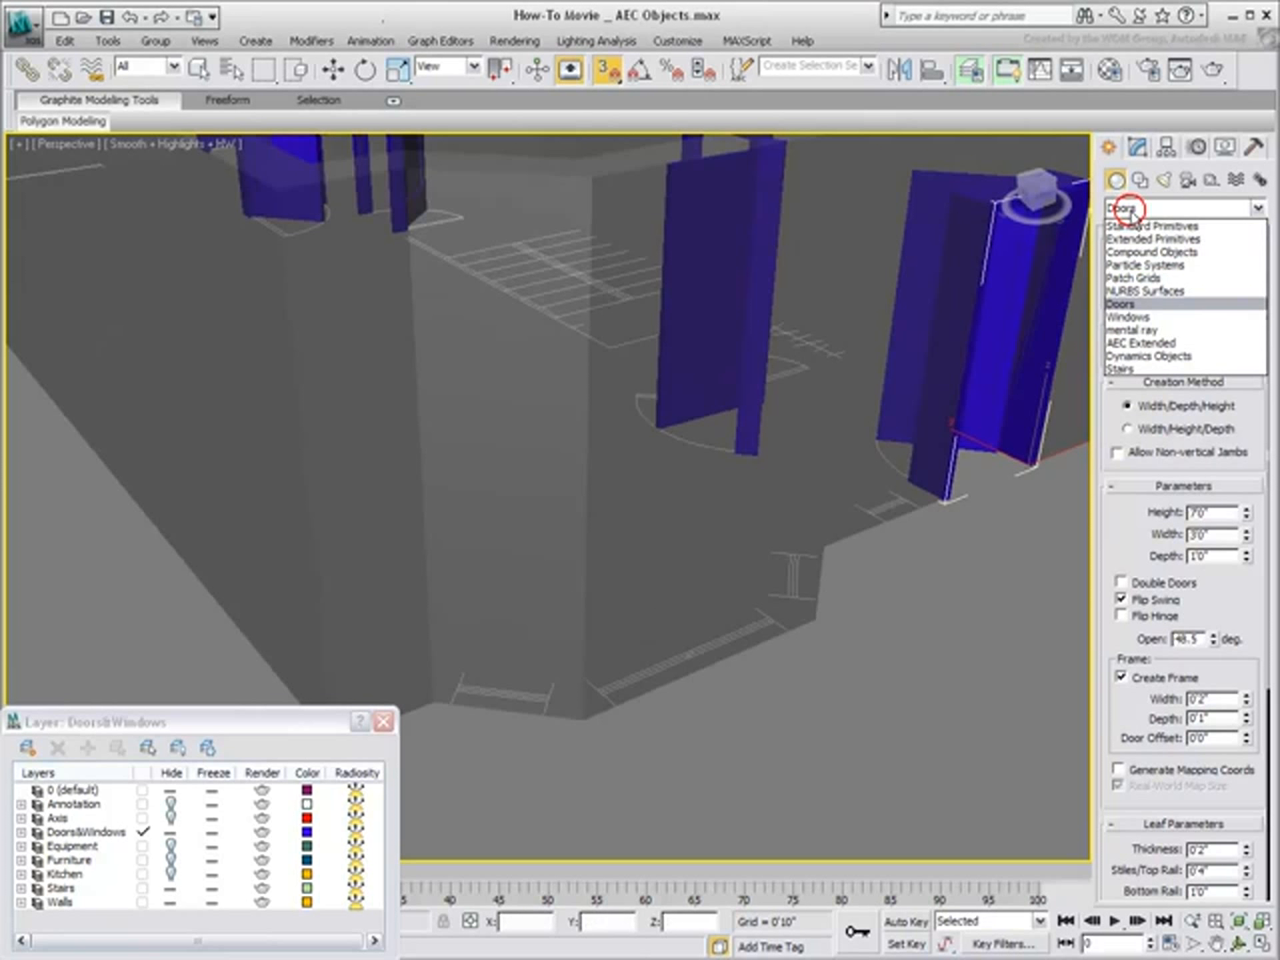
pyautogui.click(1134, 317)
pyautogui.click(1222, 316)
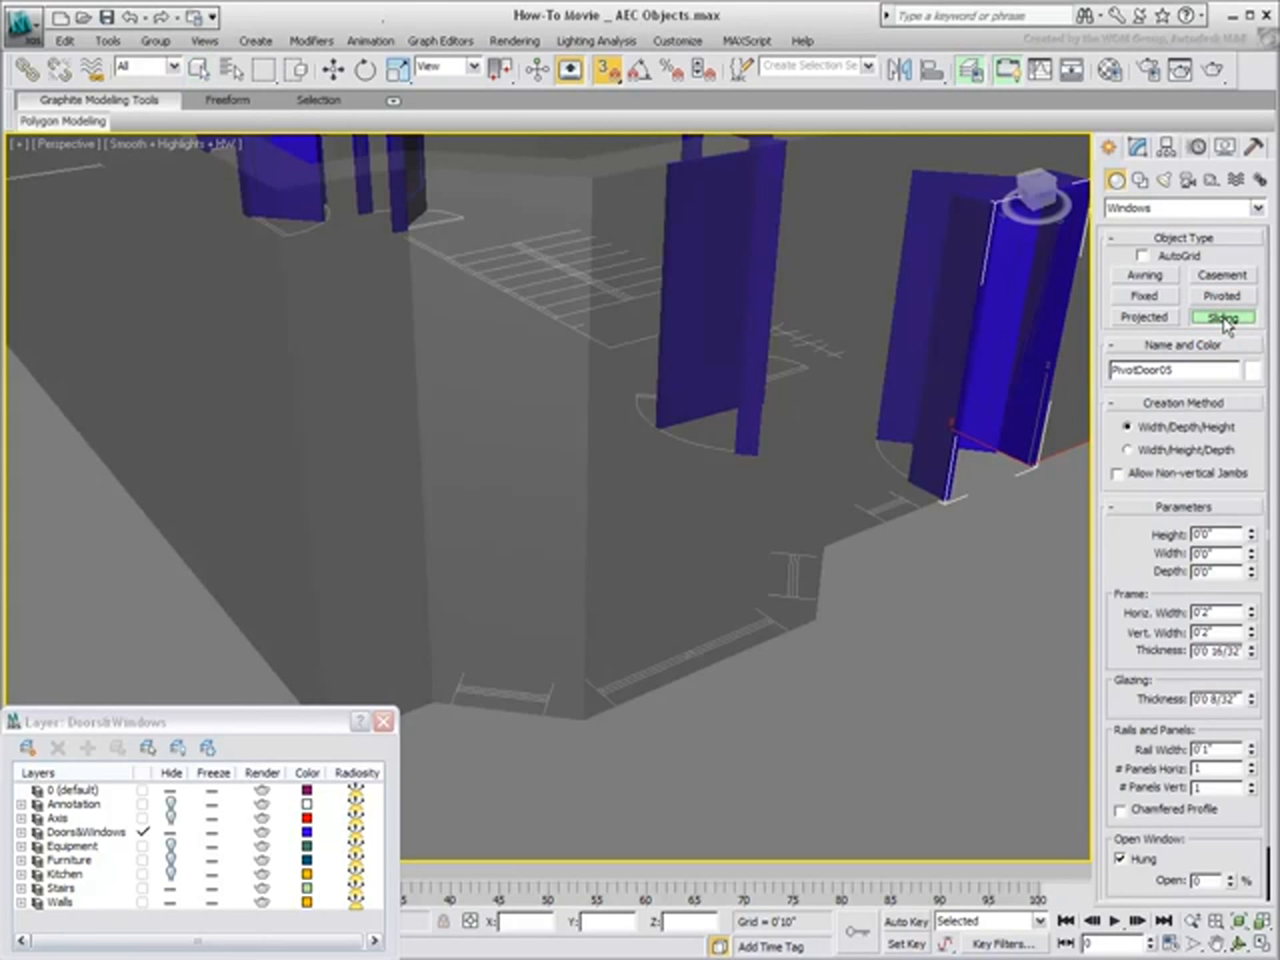
pyautogui.moveTo(452, 708); pyautogui.dragTo(532, 701)
pyautogui.click(557, 680)
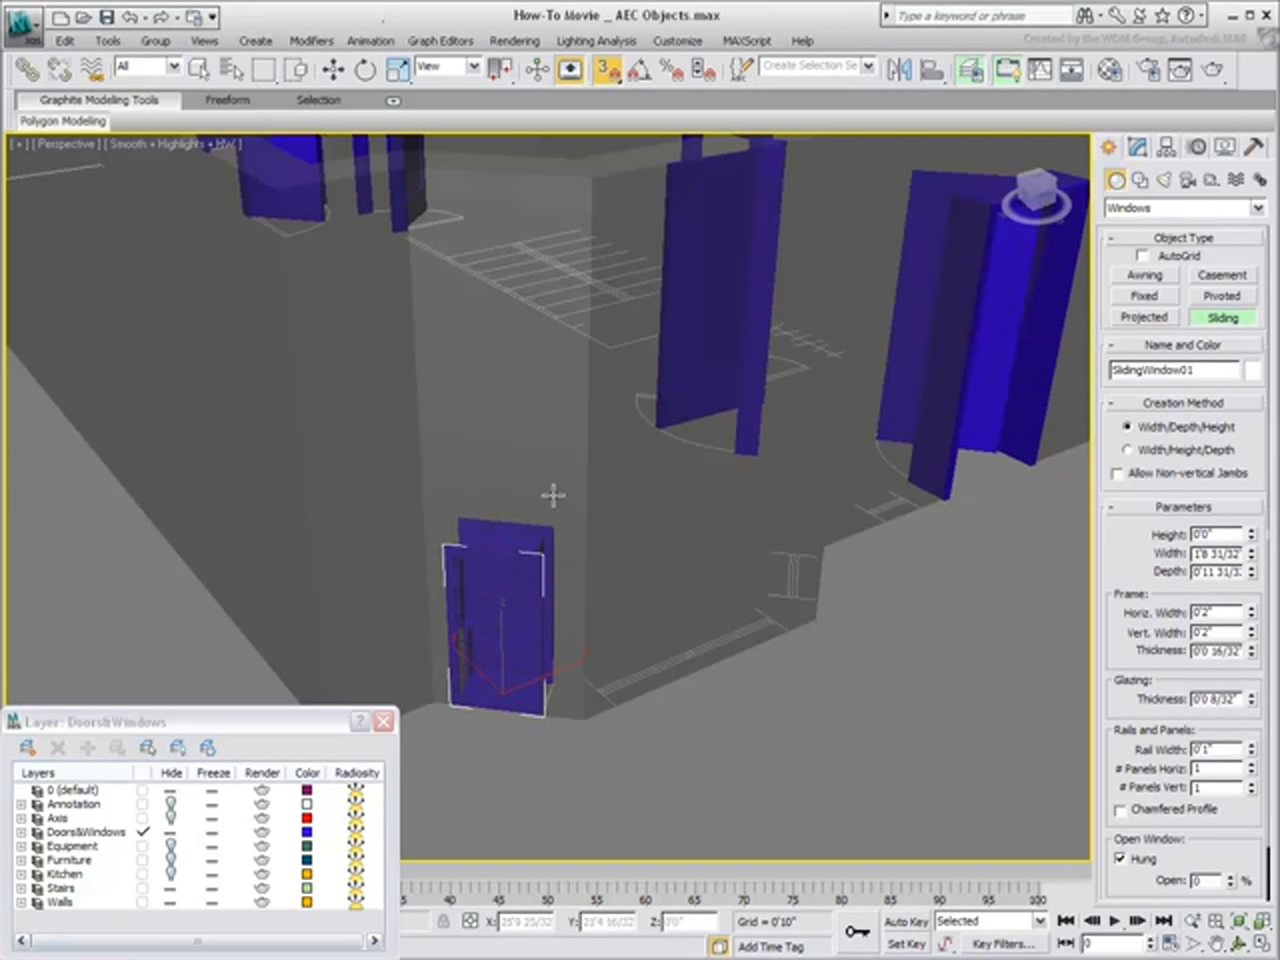
pyautogui.click(561, 576)
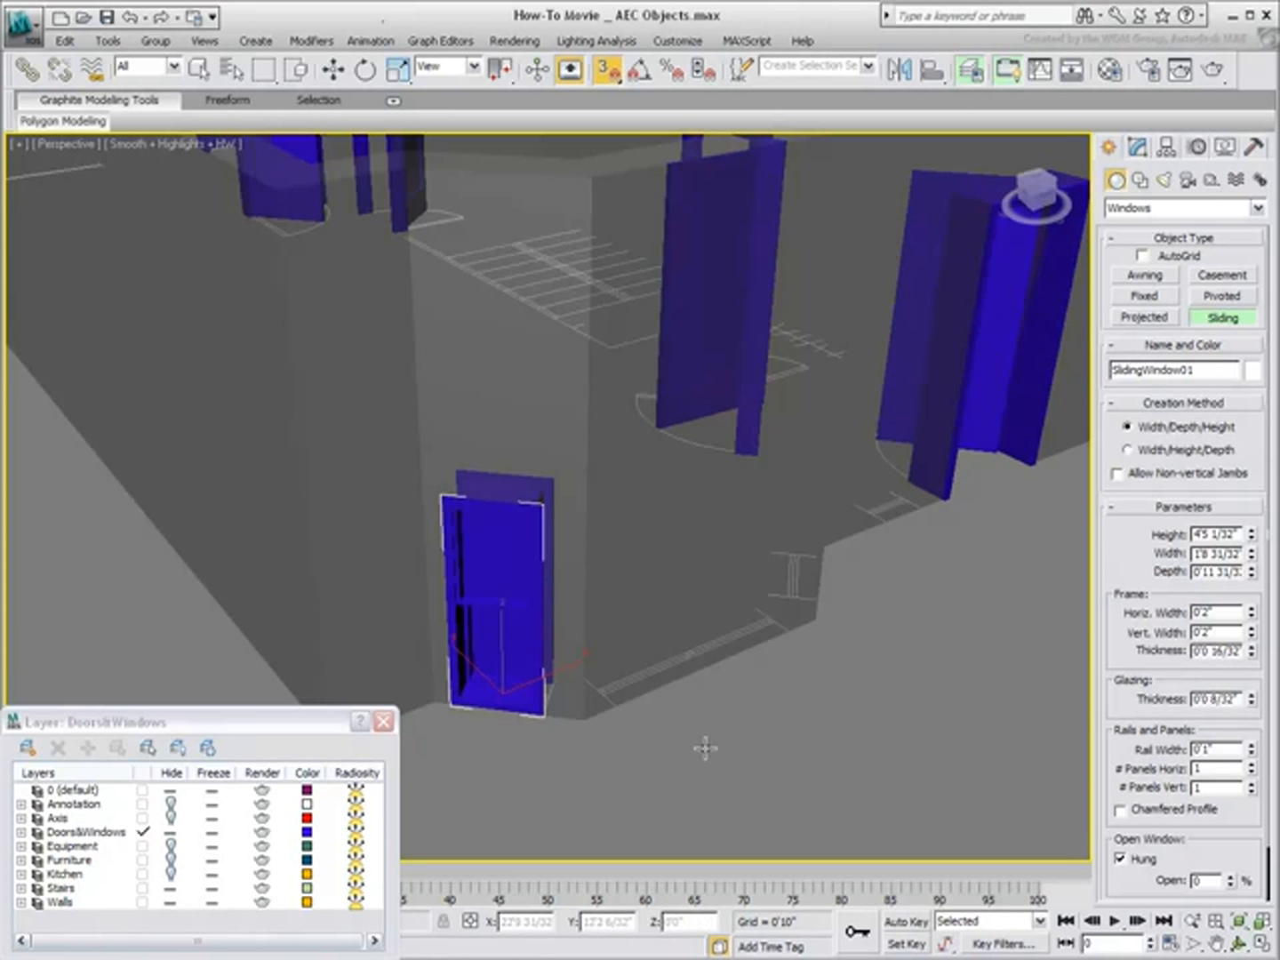
# Set the sliding window's height to 4'0".
pyautogui.doubleClick(1197, 535)
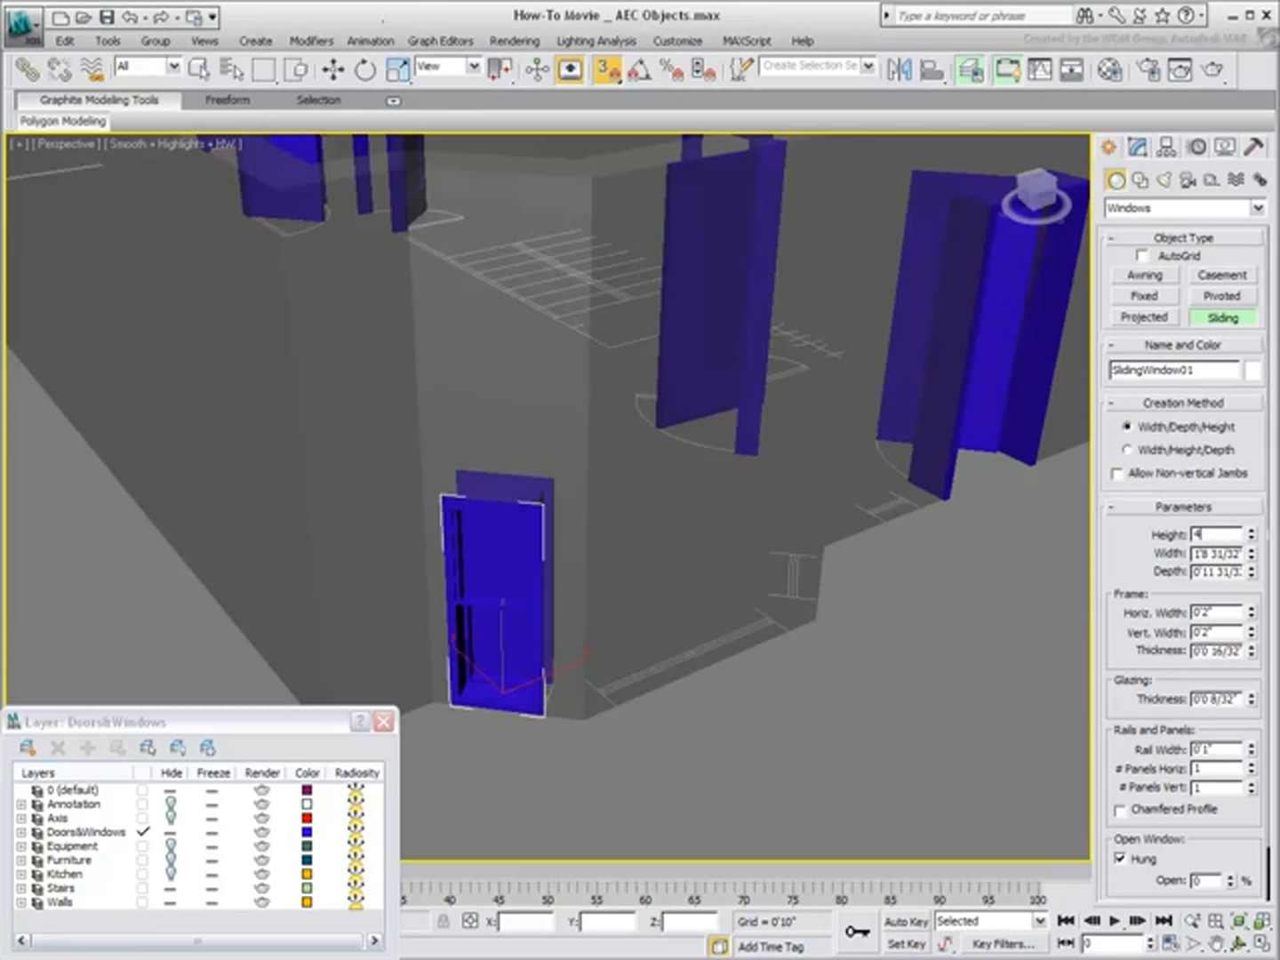
pyautogui.write('4')
pyautogui.press('Return')
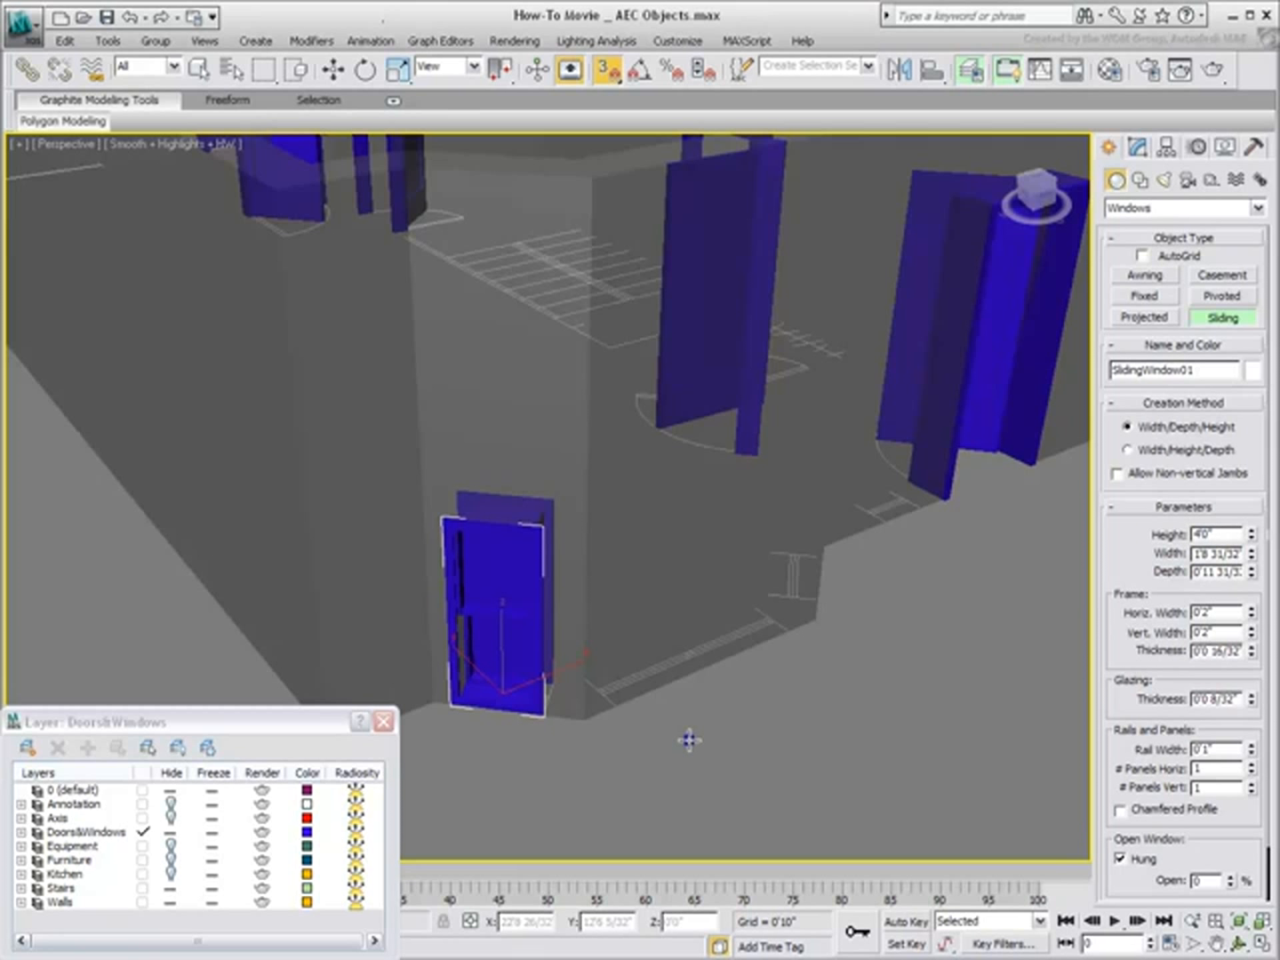
# Move the sliding window up to a Z position of 3'0".
pyautogui.rightClick(689, 740)
pyautogui.rightClick(690, 737)
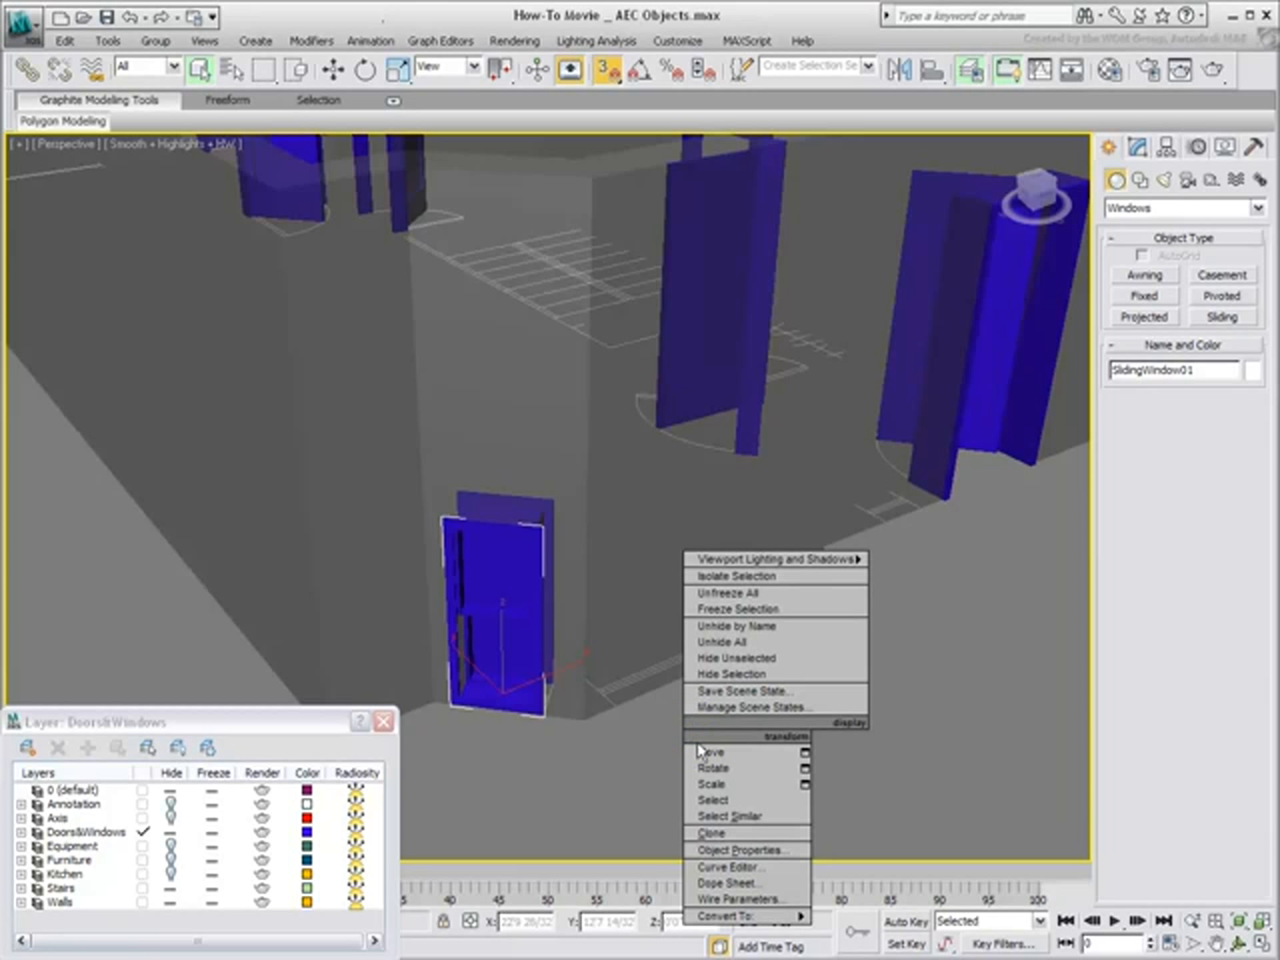
pyautogui.click(702, 749)
pyautogui.moveTo(689, 921); pyautogui.dragTo(655, 922)
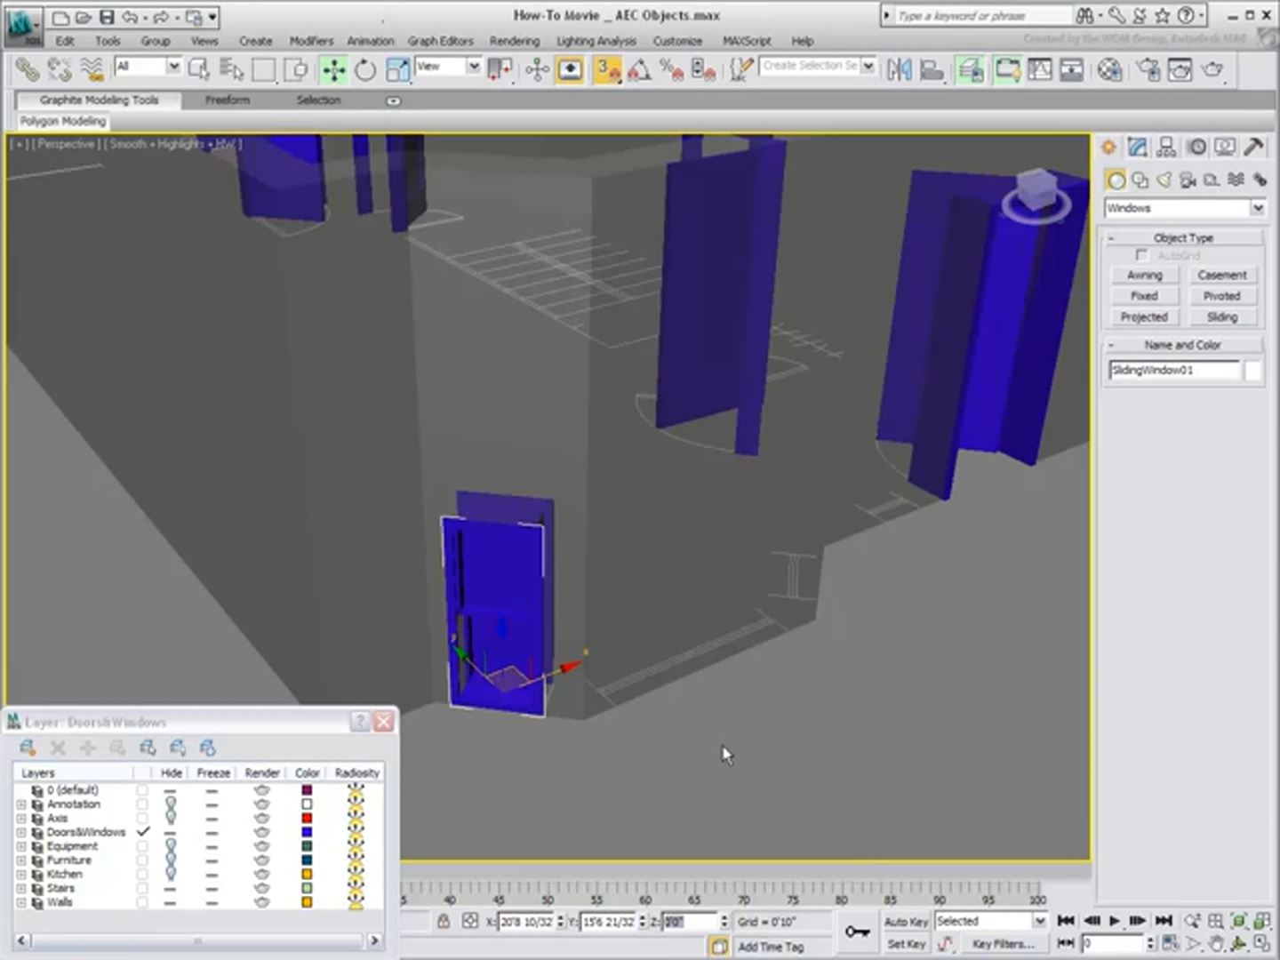
pyautogui.press('Return')
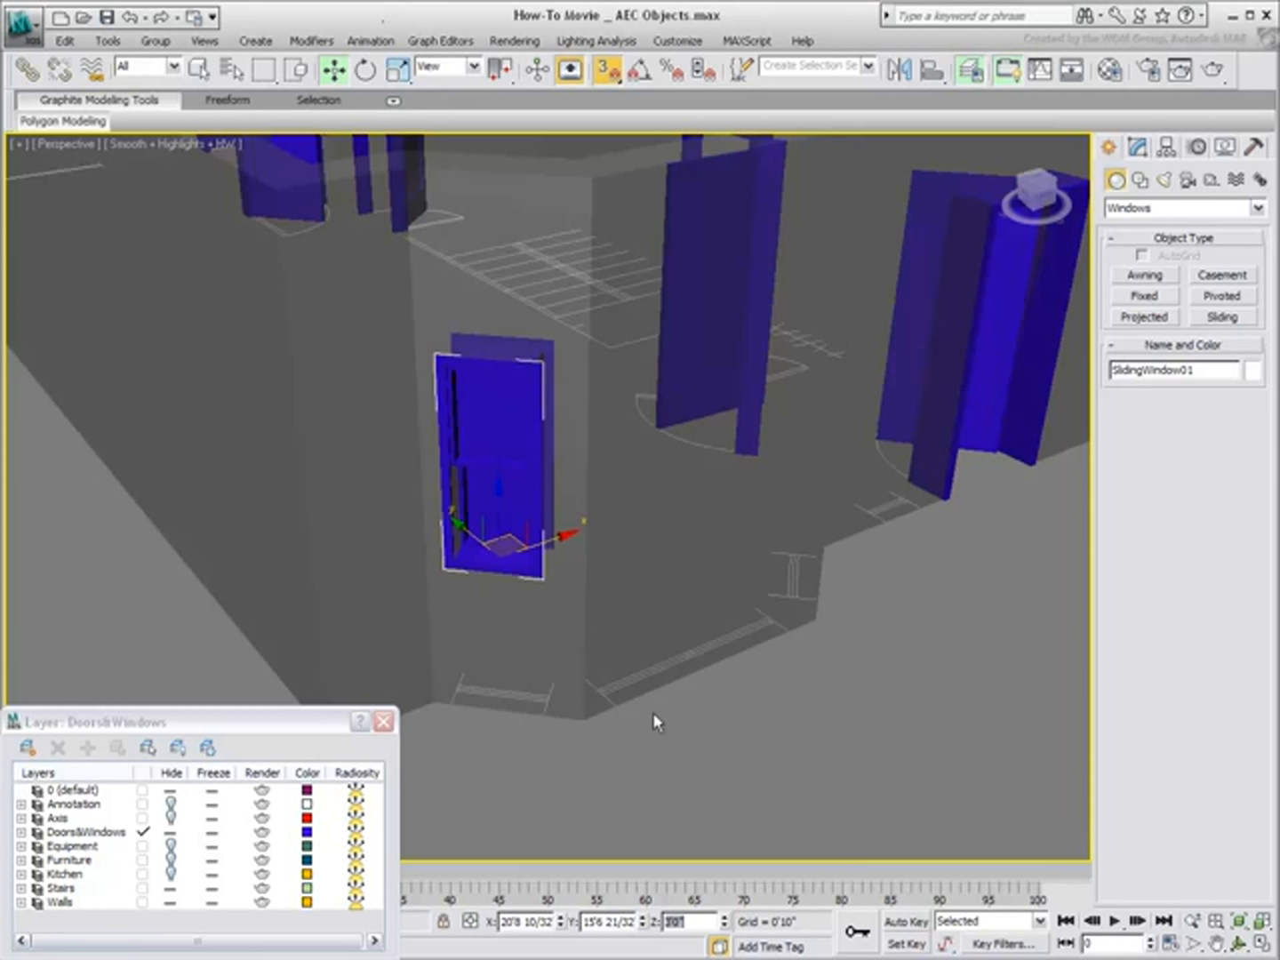
# Open the hung sliding window to 55%.
pyautogui.moveTo(653, 713); pyautogui.dragTo(668, 751, button='middle')
pyautogui.click(1138, 149)
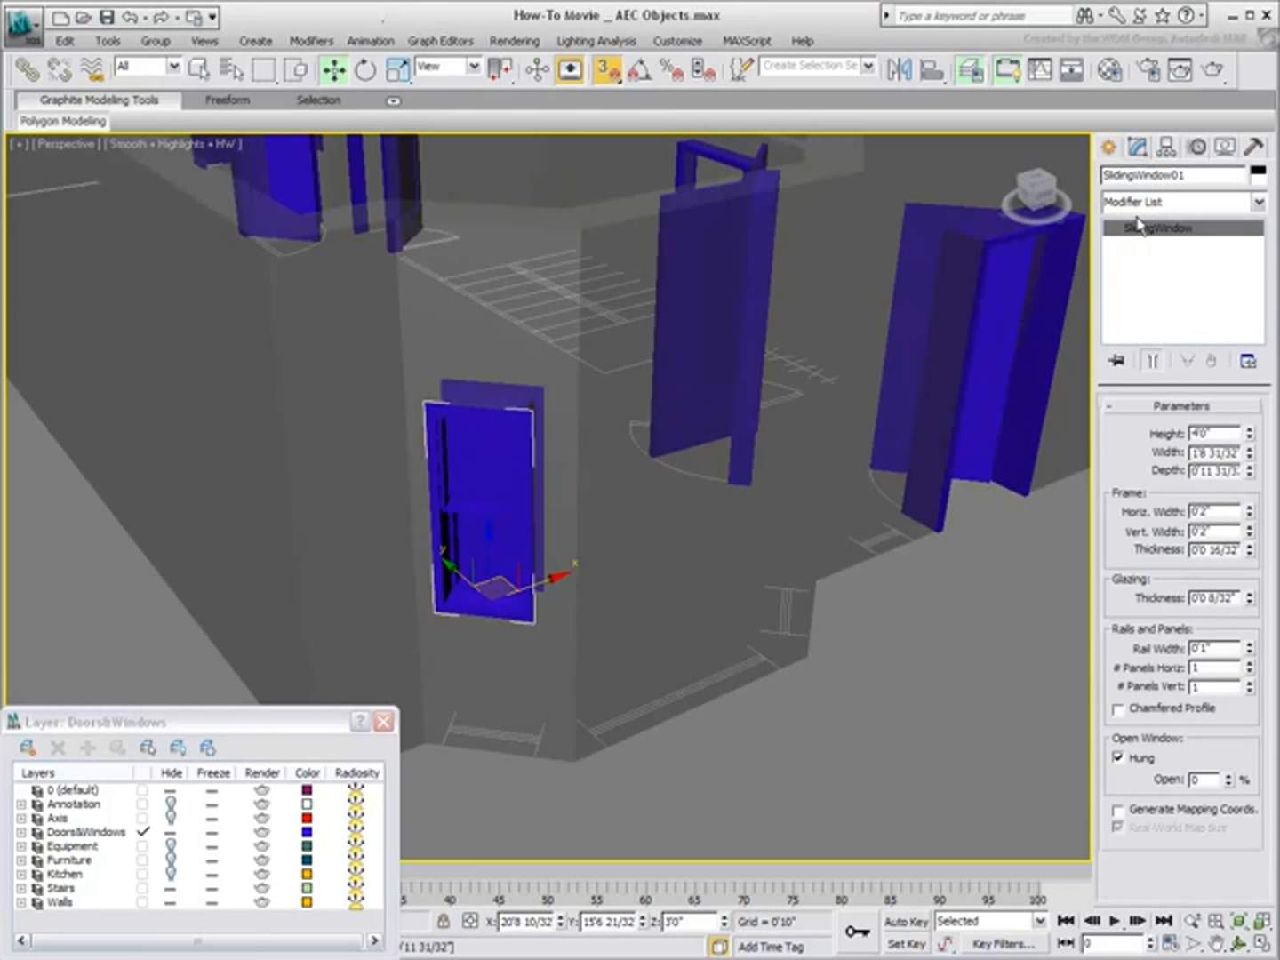
pyautogui.moveTo(1228, 786); pyautogui.dragTo(1234, 732)
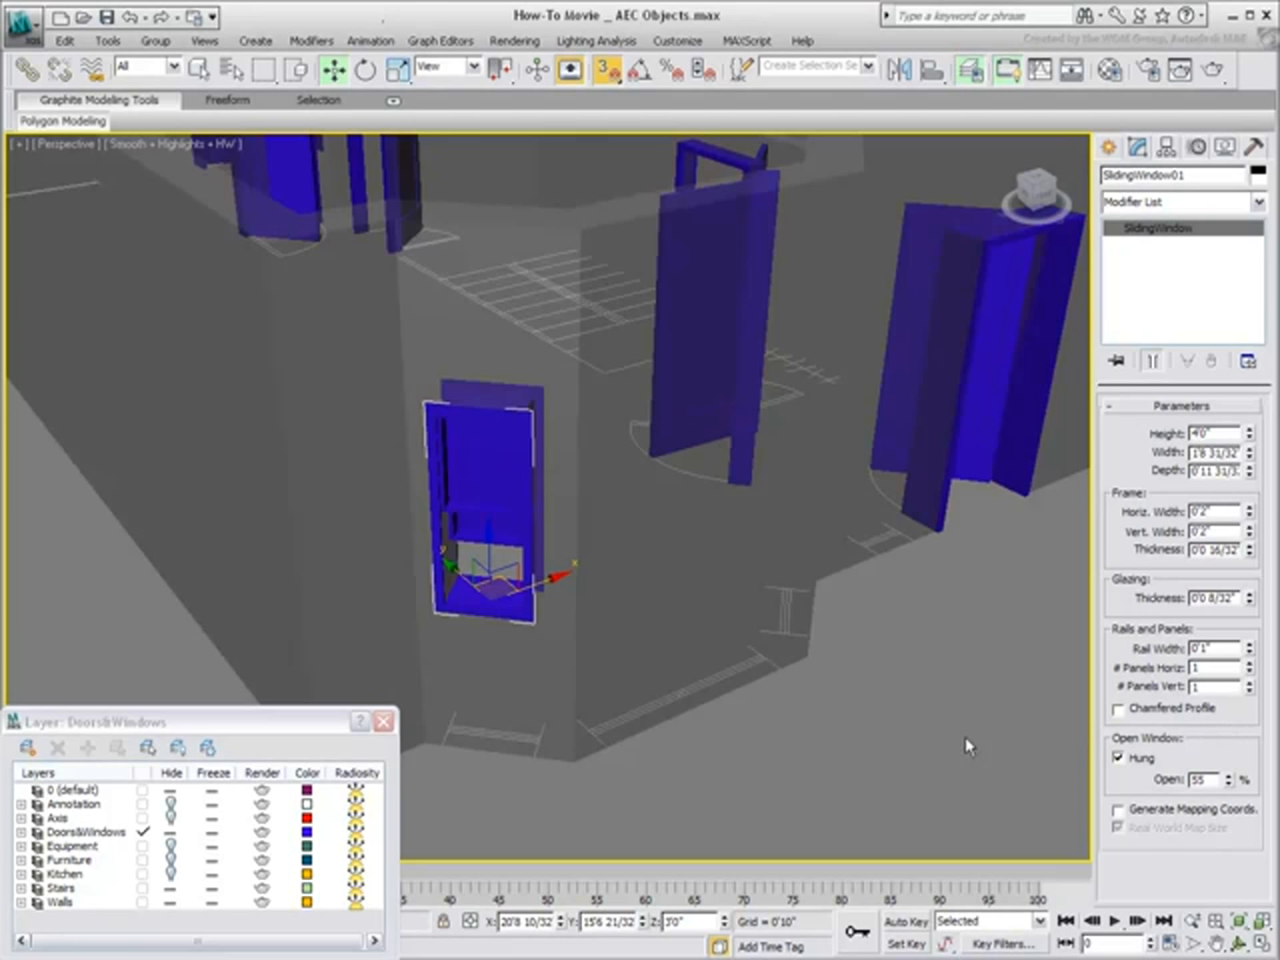
# Create a sliding window on the plan marking in the bay's opposite angled wall, about 1'9" wide, 1'0" deep and 5'2" high.
pyautogui.moveTo(760, 742)
pyautogui.mouseDown(button='middle')
pyautogui.moveTo(724, 733)
pyautogui.moveTo(706, 834)
pyautogui.moveTo(623, 749)
pyautogui.moveTo(763, 749)
pyautogui.mouseUp(button='middle')
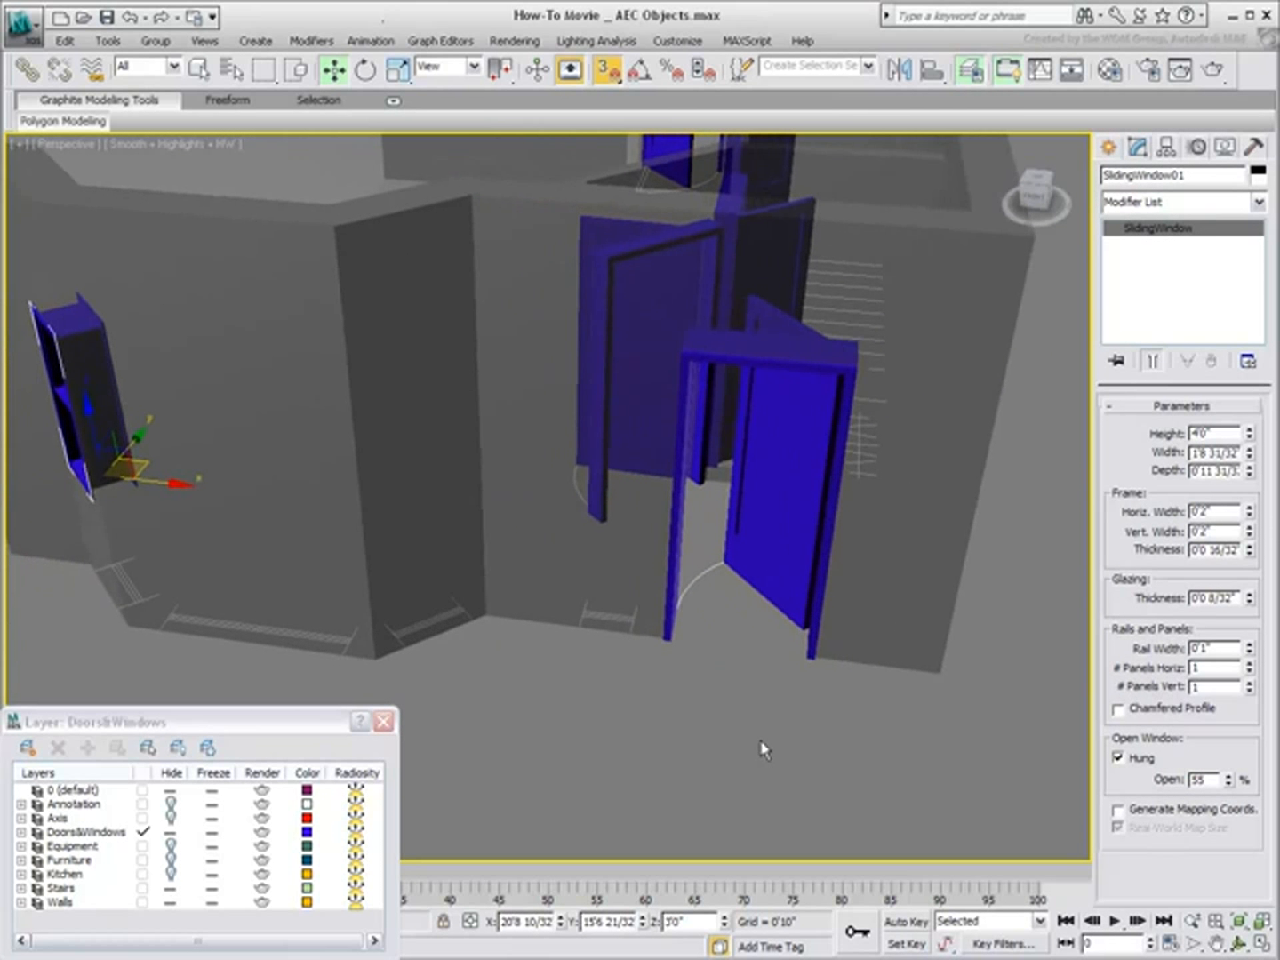
pyautogui.click(1108, 146)
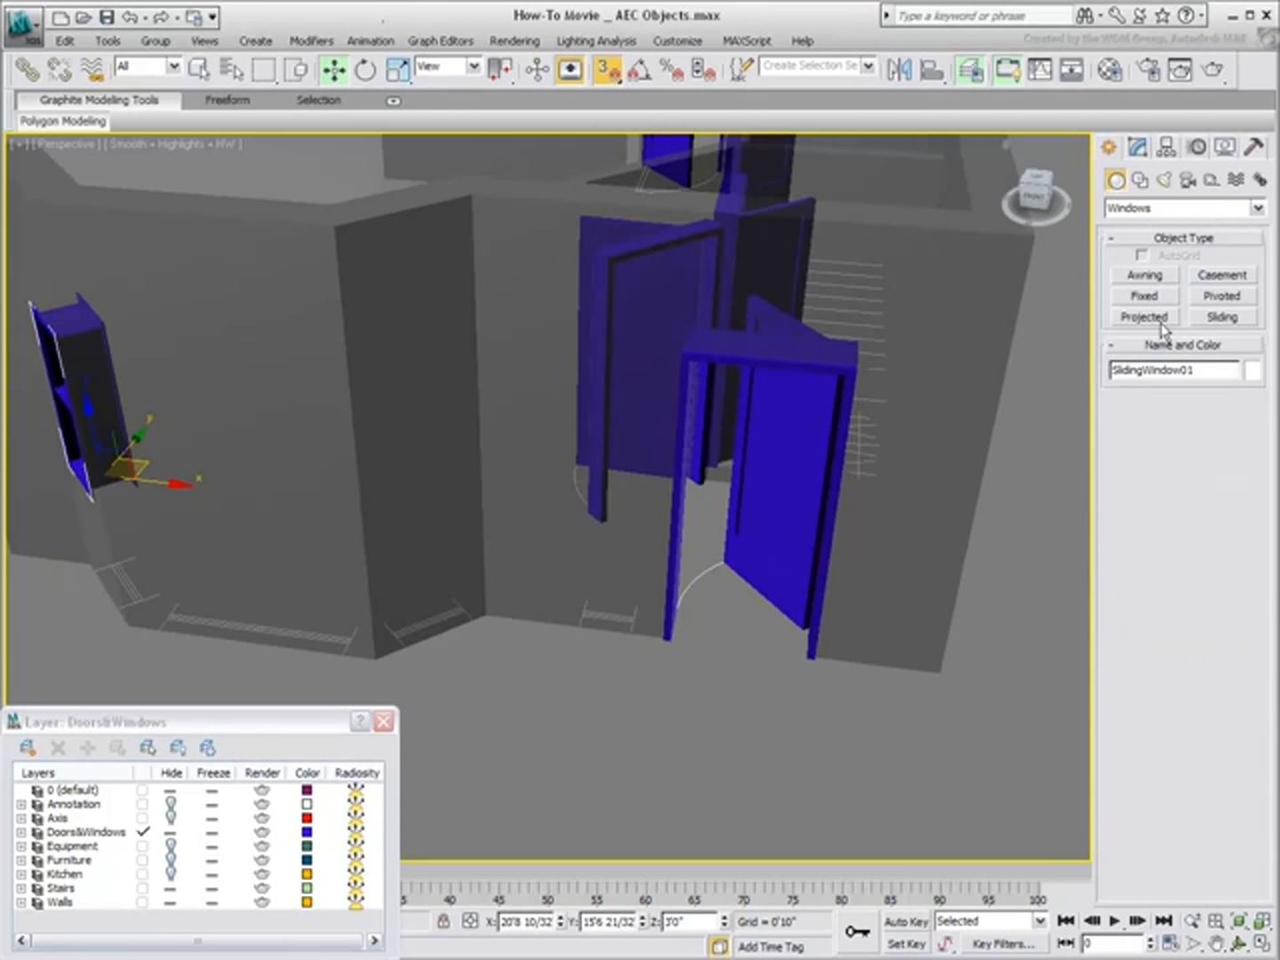
pyautogui.click(1200, 317)
pyautogui.moveTo(407, 656); pyautogui.dragTo(455, 619)
pyautogui.click(449, 600)
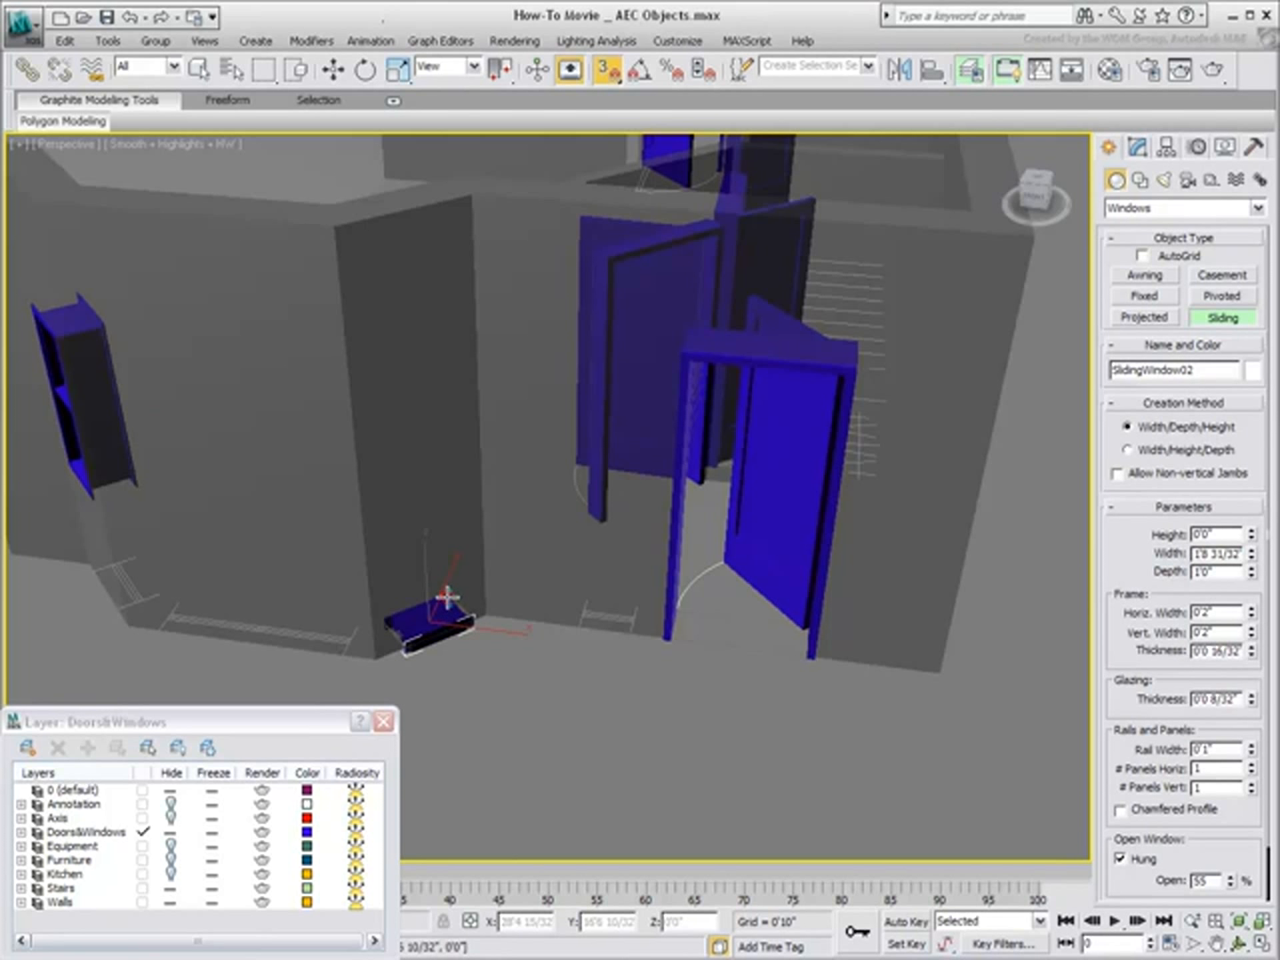
pyautogui.click(449, 375)
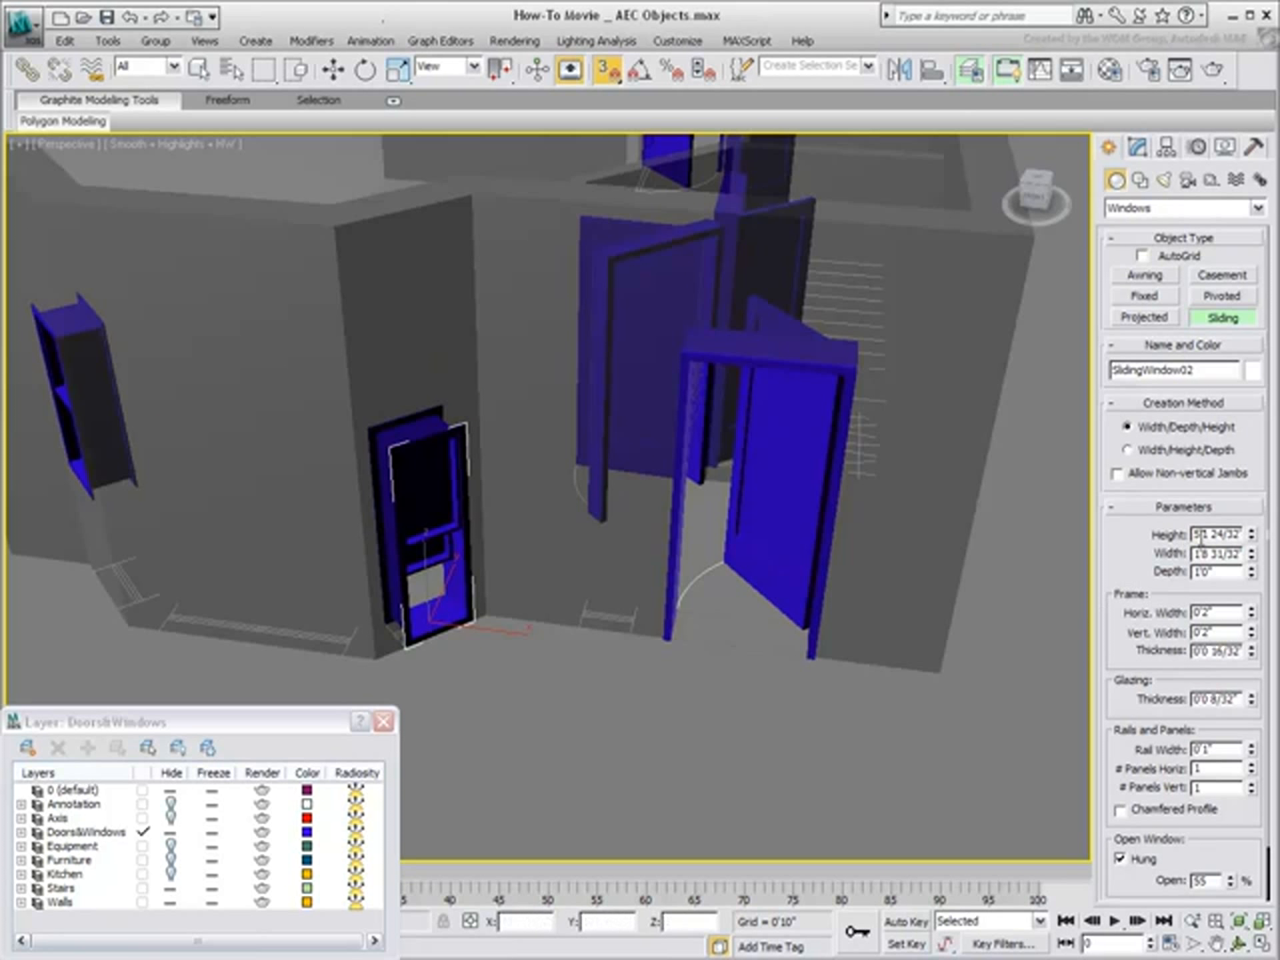
# Set the new angled-wall window's height to 4'0" and move it up to a Z position of 3'0".
pyautogui.moveTo(1196, 534); pyautogui.dragTo(1237, 533)
pyautogui.write('4')
pyautogui.press('Return')
pyautogui.rightClick(641, 789)
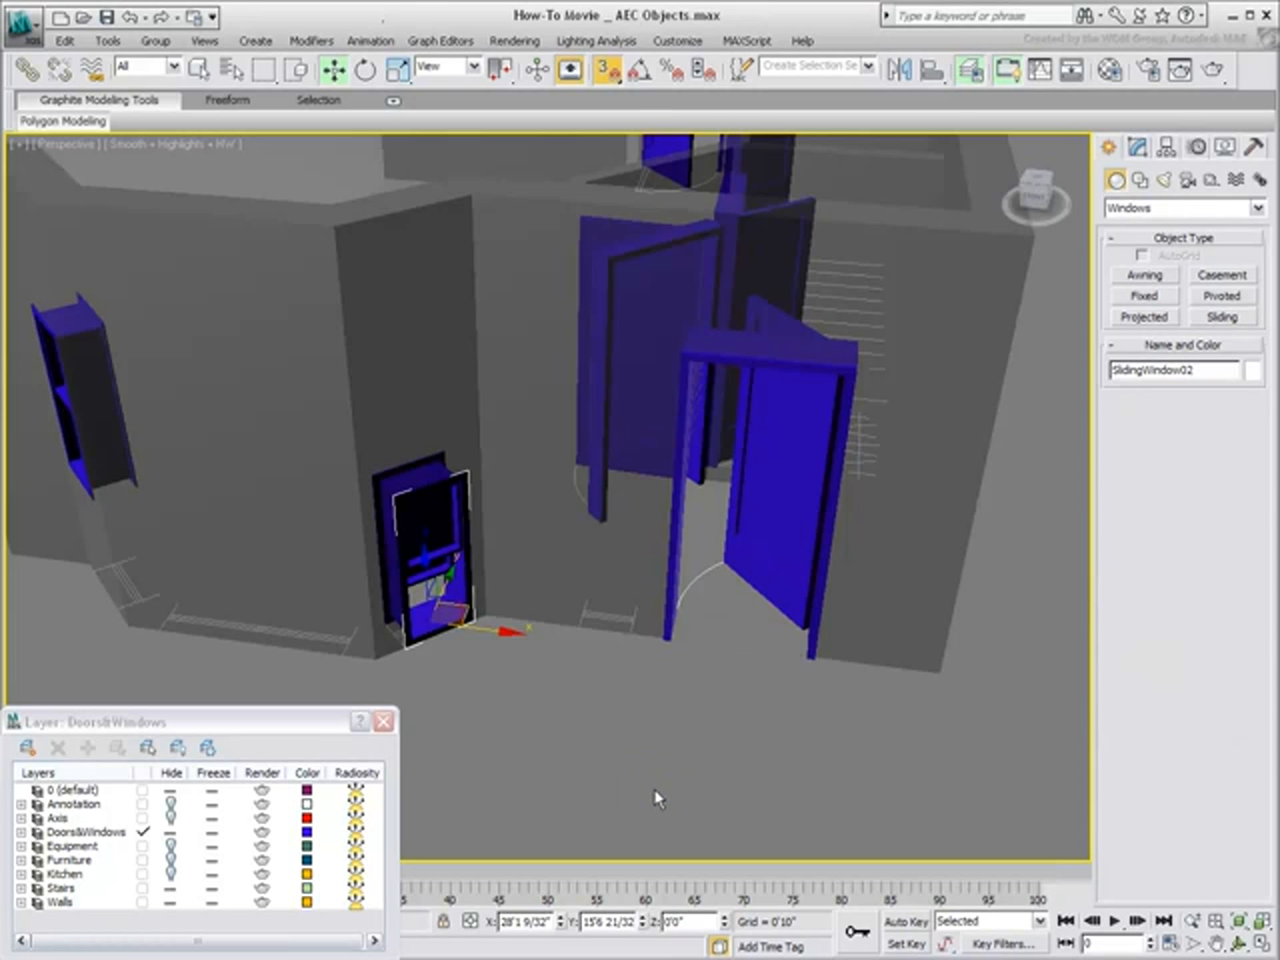
pyautogui.write('3')
pyautogui.press('Return')
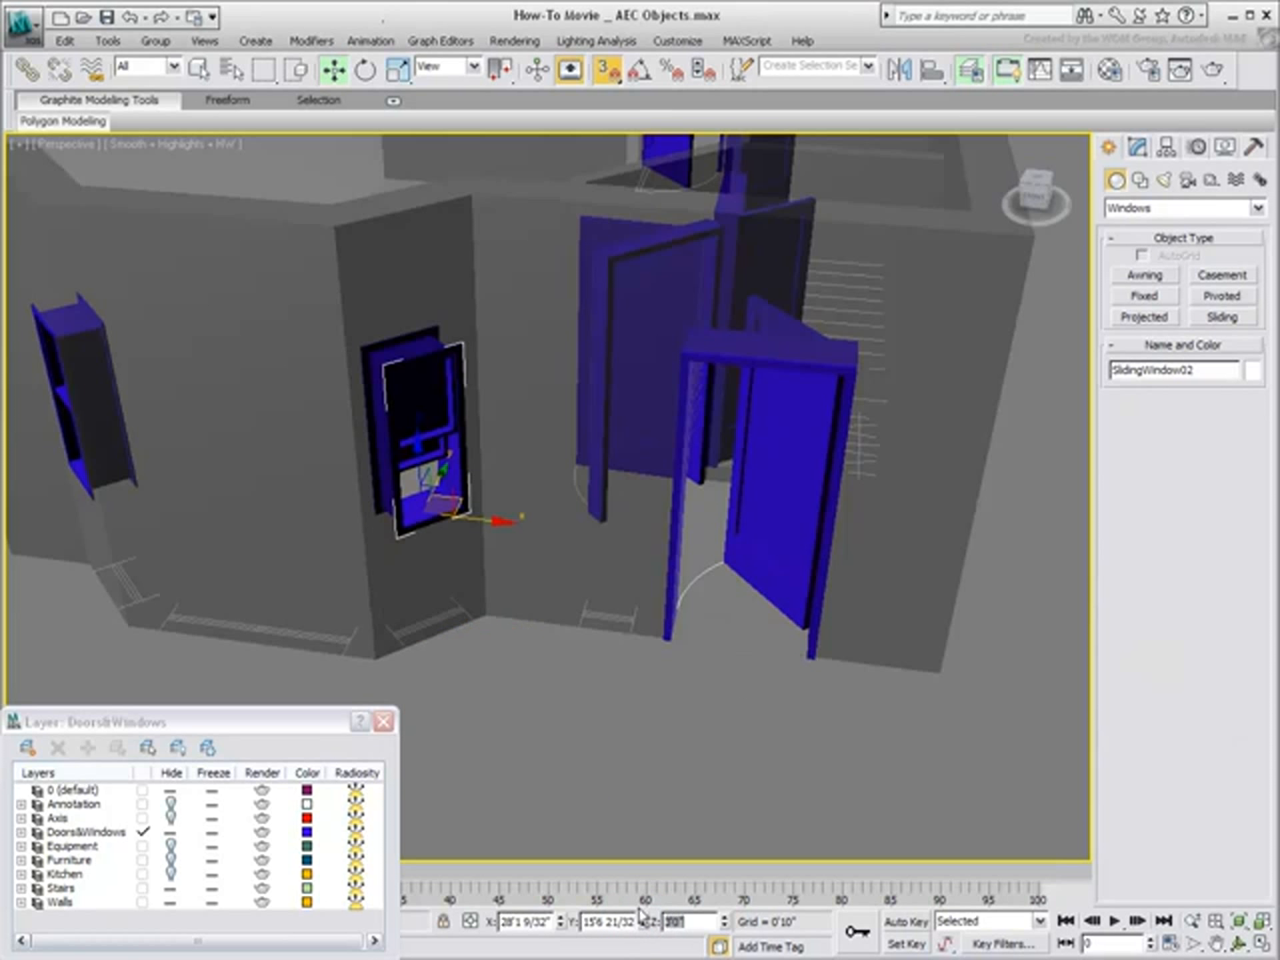
# Create a sliding window on the plan marking in the bay's wide front wall, about 4'4" wide, 1'0" deep and 4'5" high.
pyautogui.keyDown('alt'); pyautogui.moveTo(533, 739); pyautogui.dragTo(996, 456, button='middle'); pyautogui.keyUp('alt')
pyautogui.click(1222, 315)
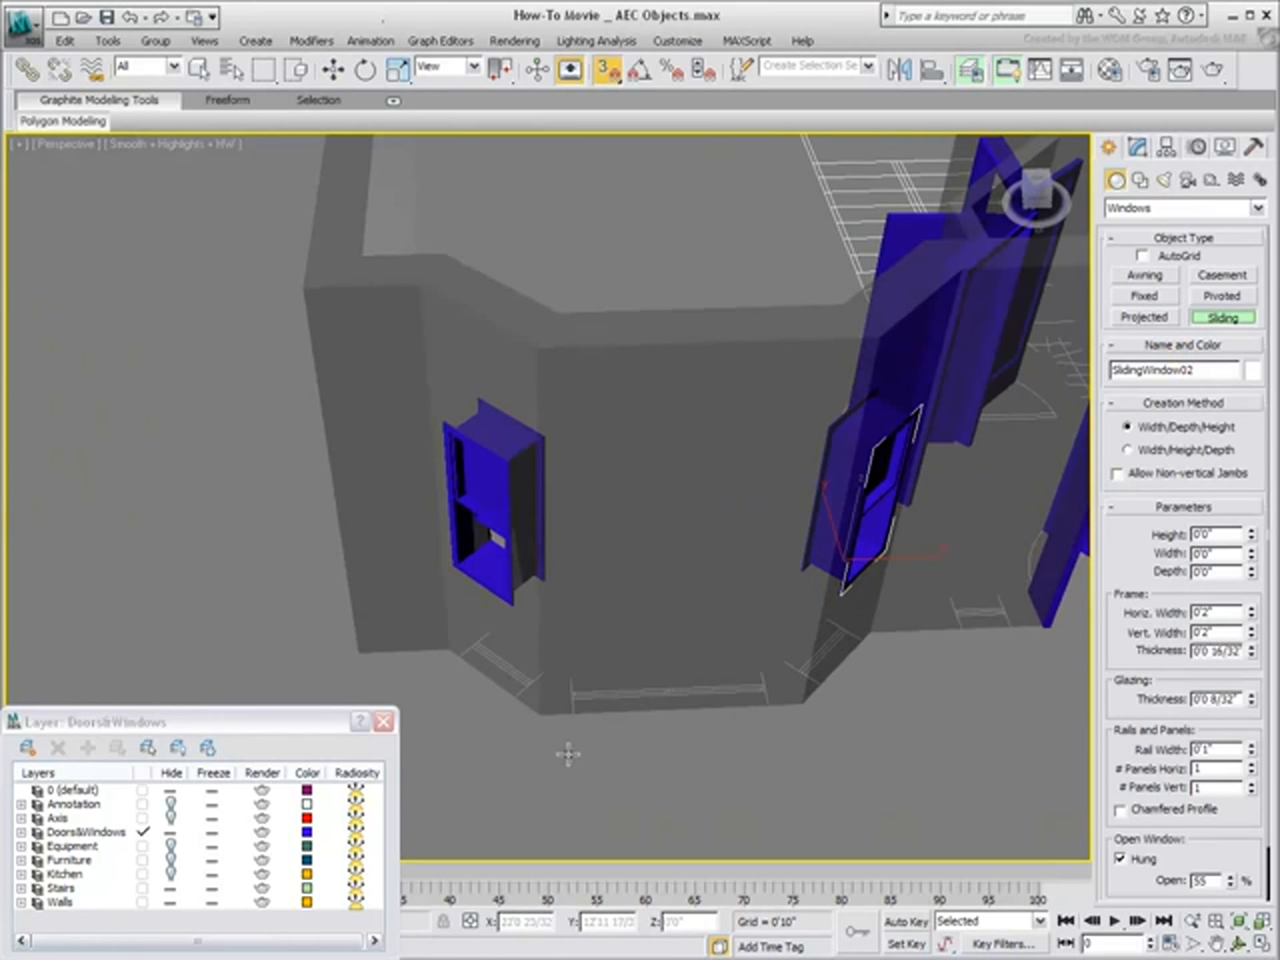
pyautogui.moveTo(577, 715); pyautogui.dragTo(764, 708)
pyautogui.click(762, 668)
pyautogui.click(766, 552)
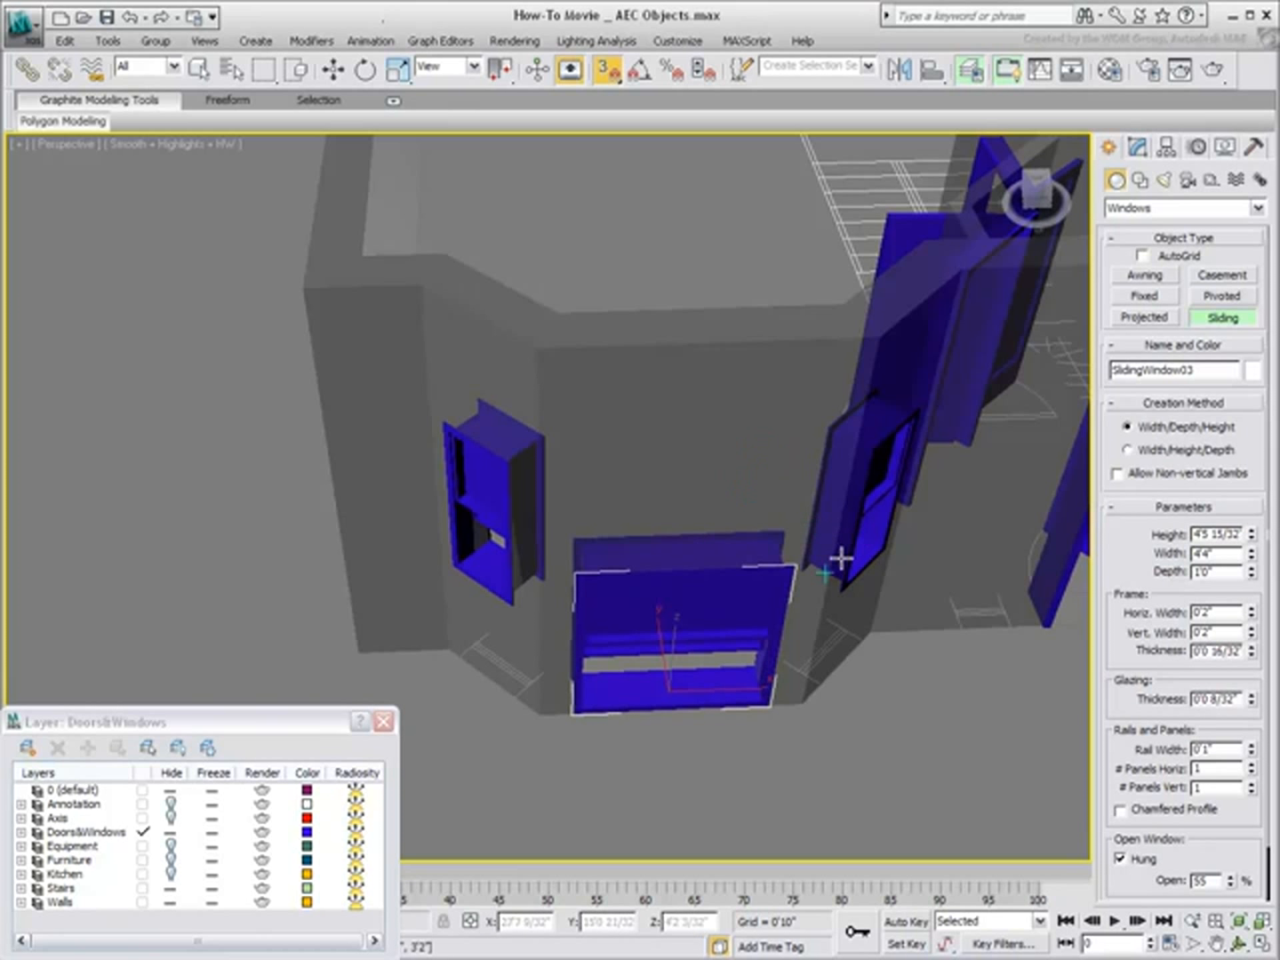
# Set the height of the bay's front-wall sliding window to 4'0".
pyautogui.doubleClick(1202, 531)
pyautogui.write('4')
pyautogui.press('Return')
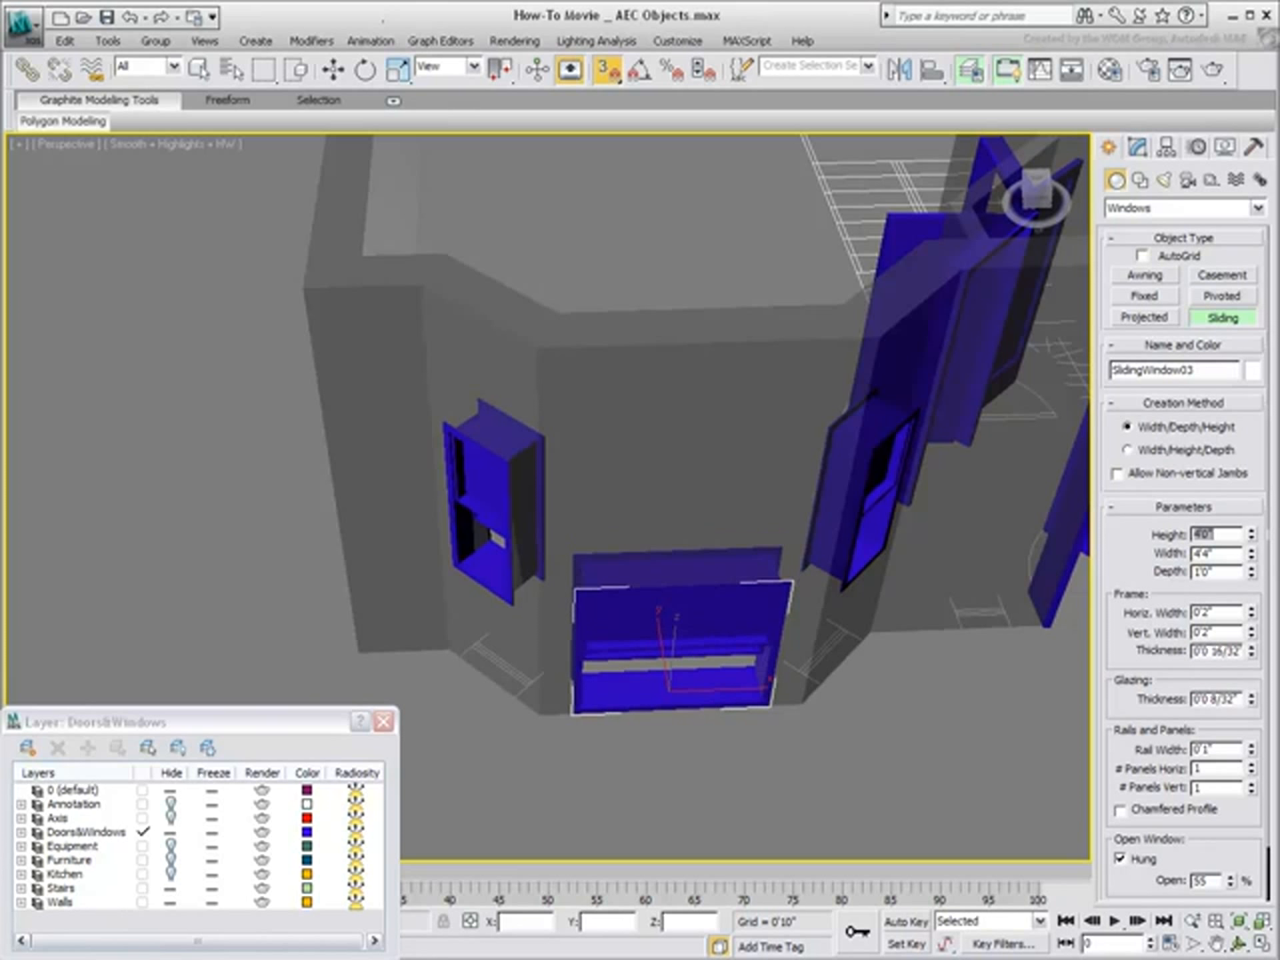
# Move the front-wall window up to a Z position of 3'0" and turn off its Hung option.
pyautogui.rightClick(863, 751)
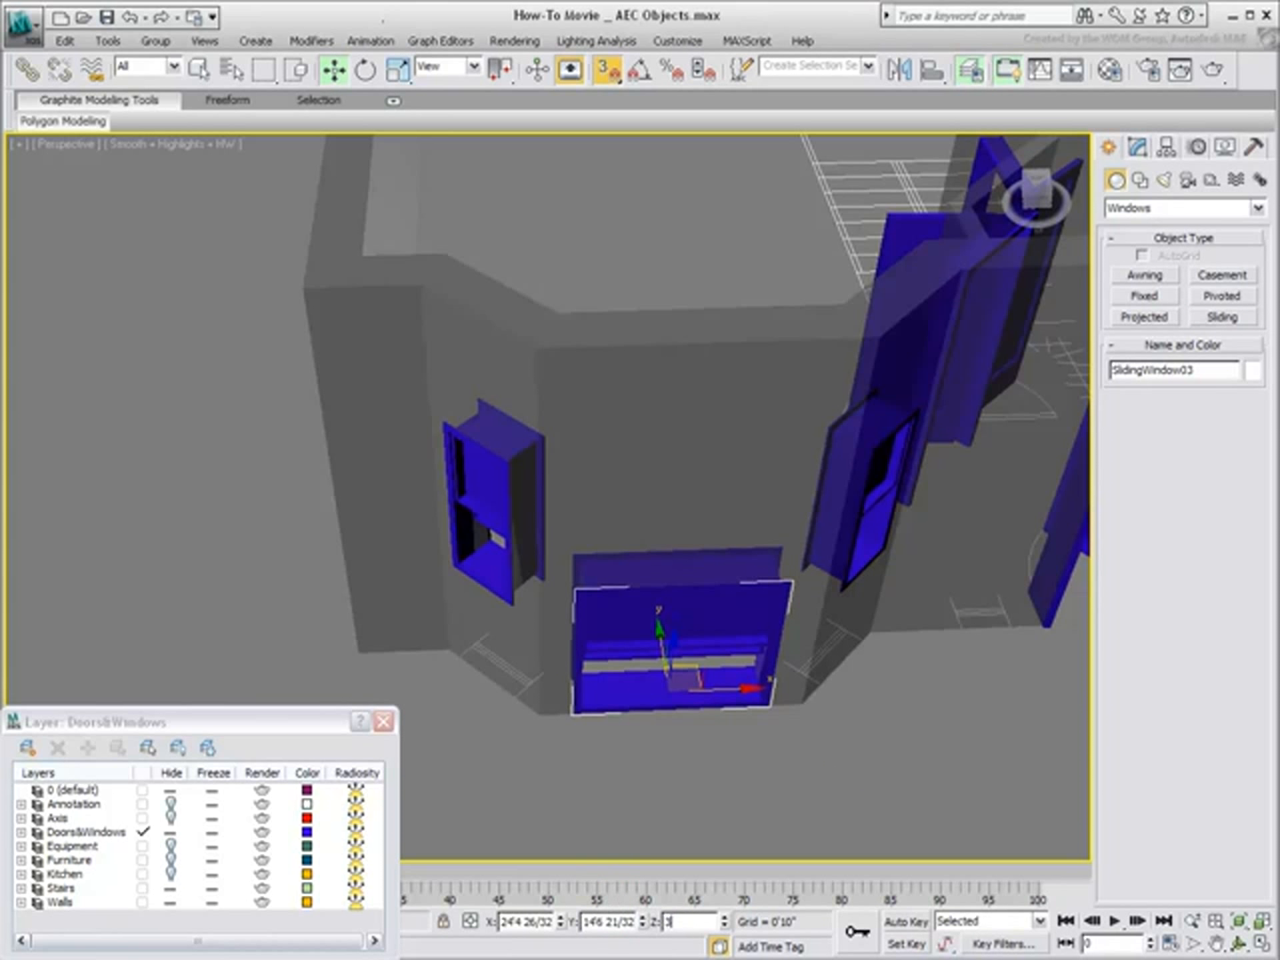
pyautogui.press('Return')
pyautogui.click(1137, 148)
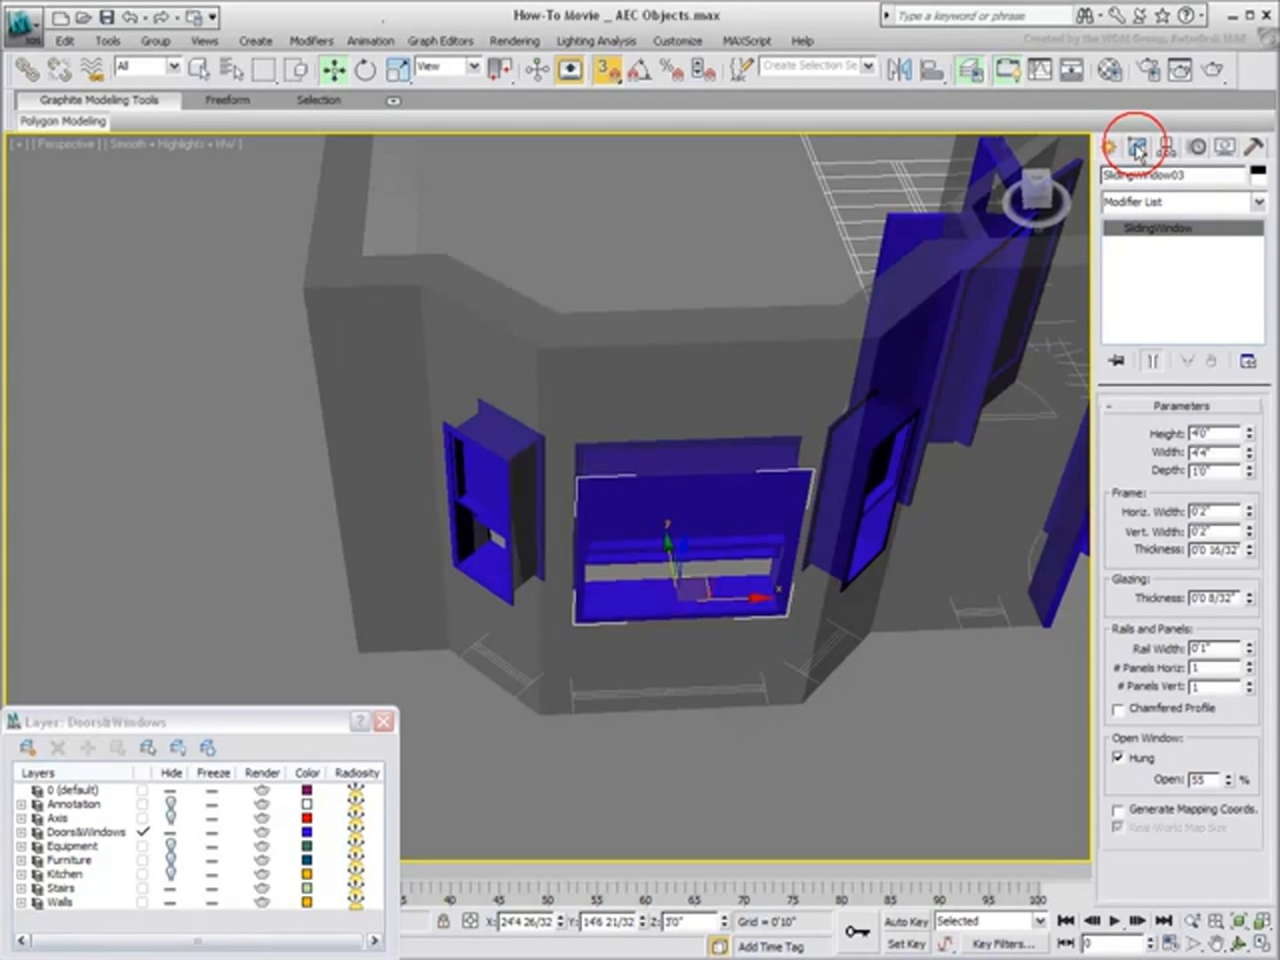
pyautogui.click(1131, 760)
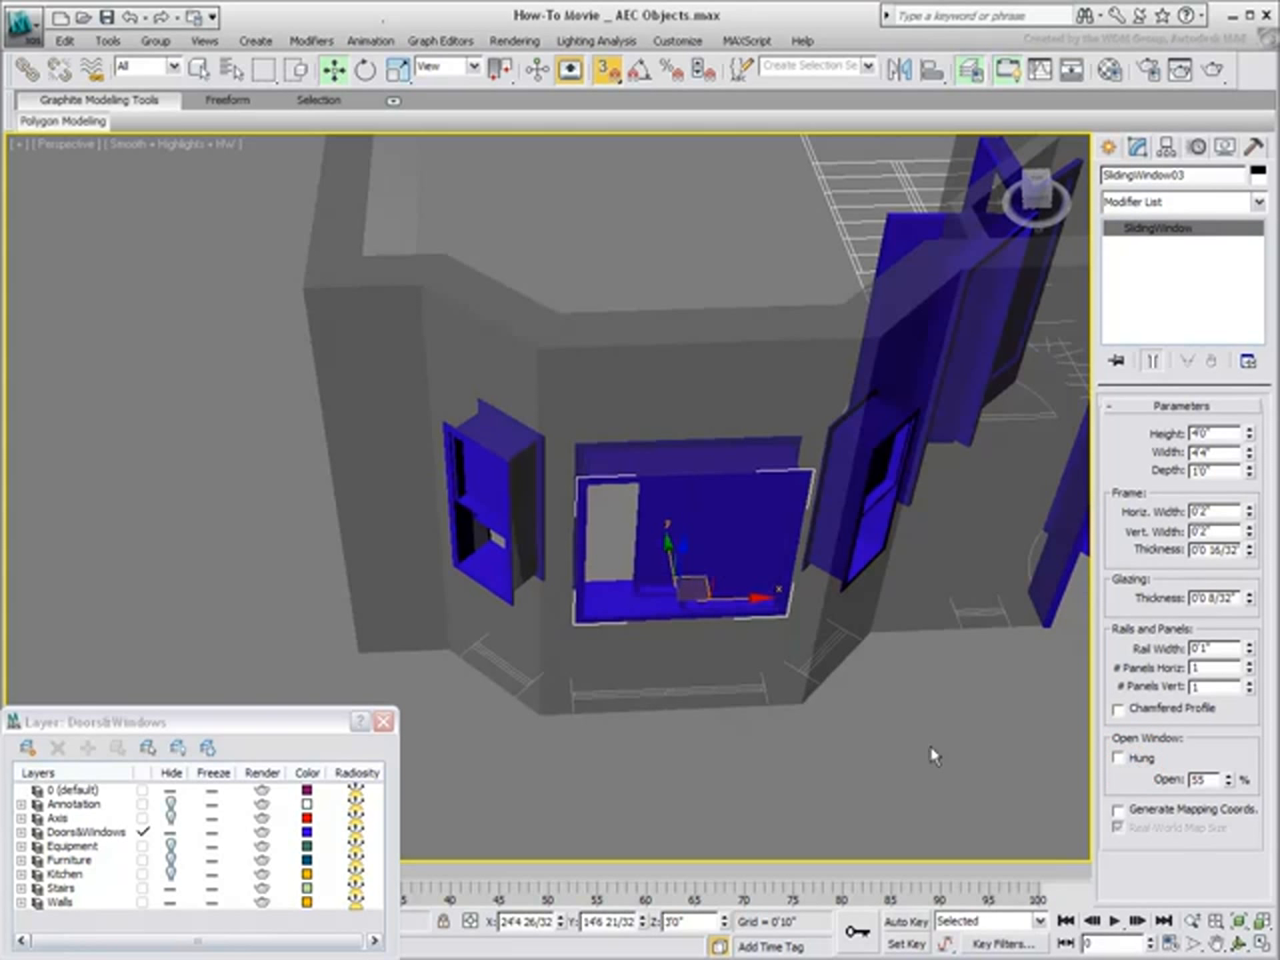
pyautogui.scroll(-3, 786, 749)
pyautogui.keyDown('alt'); pyautogui.moveTo(809, 733); pyautogui.dragTo(692, 796, button='middle'); pyautogui.keyUp('alt')
pyautogui.scroll(-3, 676, 726)
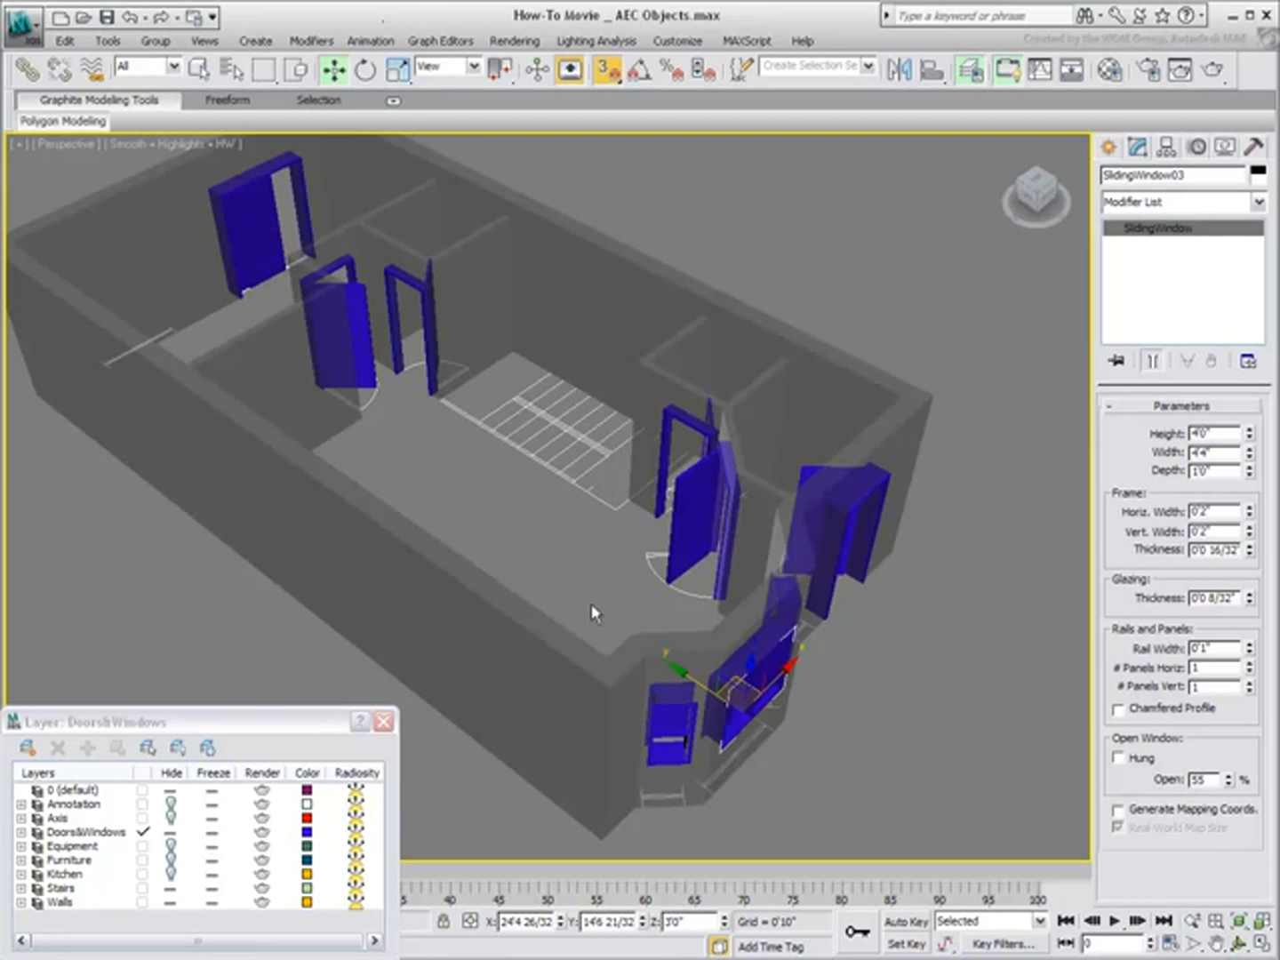
pyautogui.scroll(2, 595, 609)
pyautogui.scroll(4, 578, 572)
pyautogui.moveTo(457, 396); pyautogui.dragTo(507, 631, button='middle')
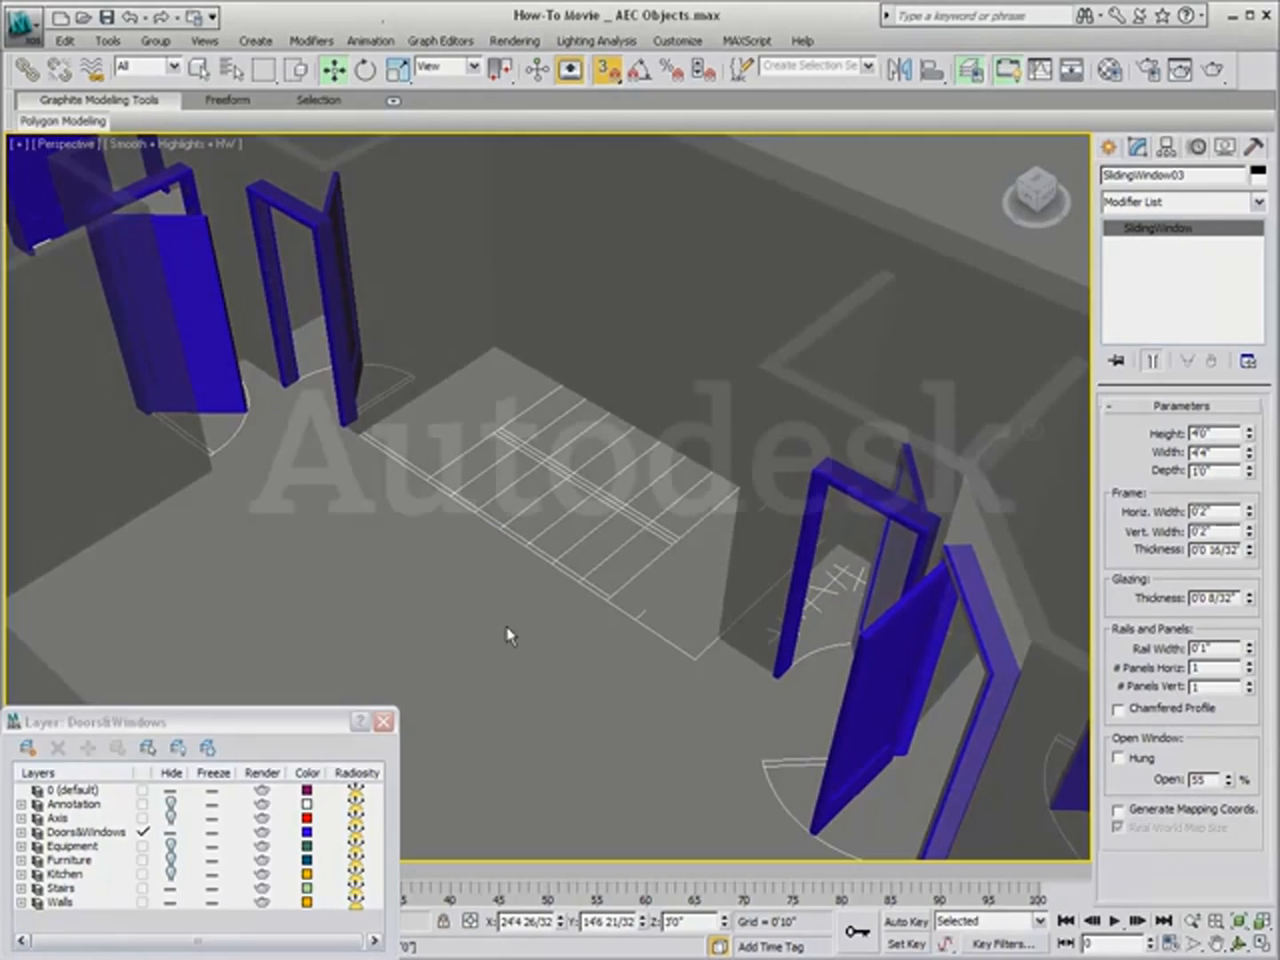